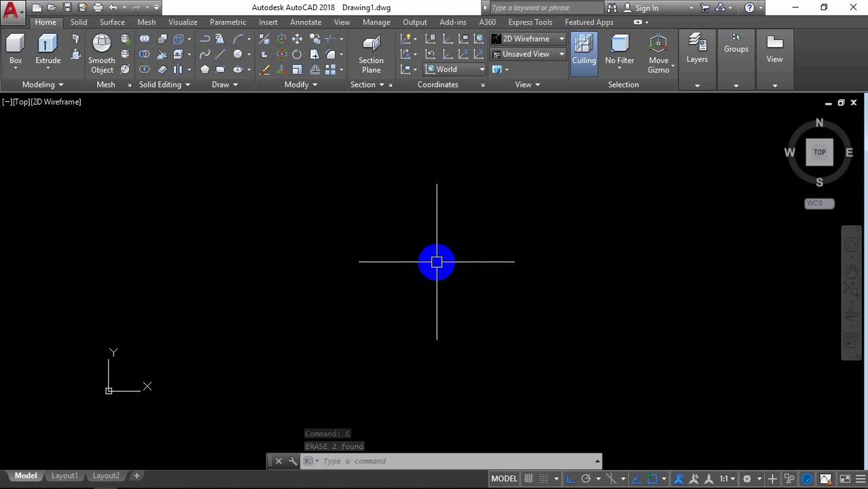
Draw the first circle with diameter 10.5
{"action": "type", "text": "c"}
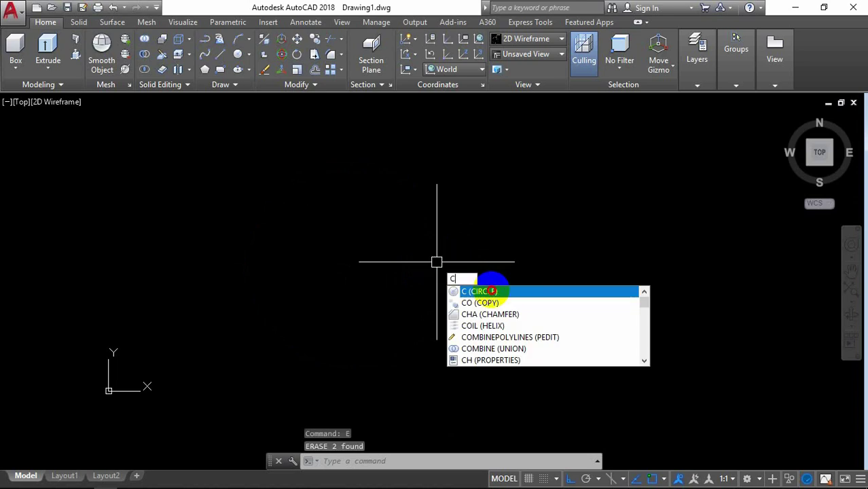
{"action": "left_click", "coordinate": [489, 291]}
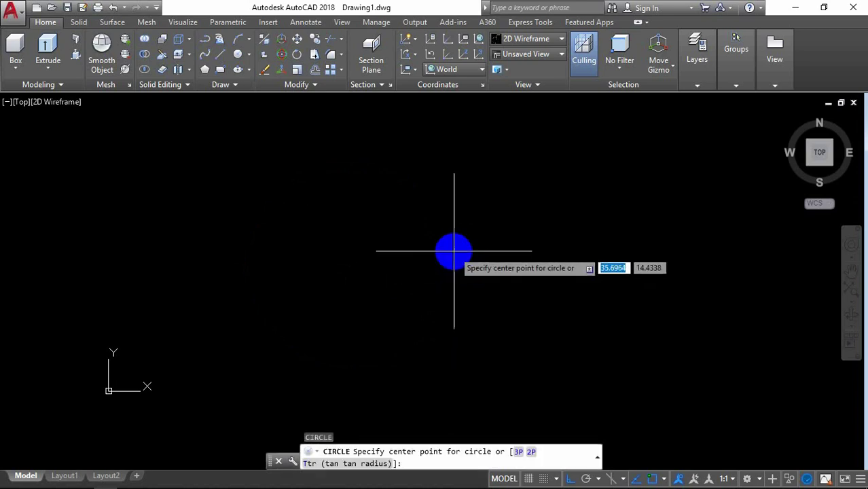
{"action": "left_click", "coordinate": [453, 251]}
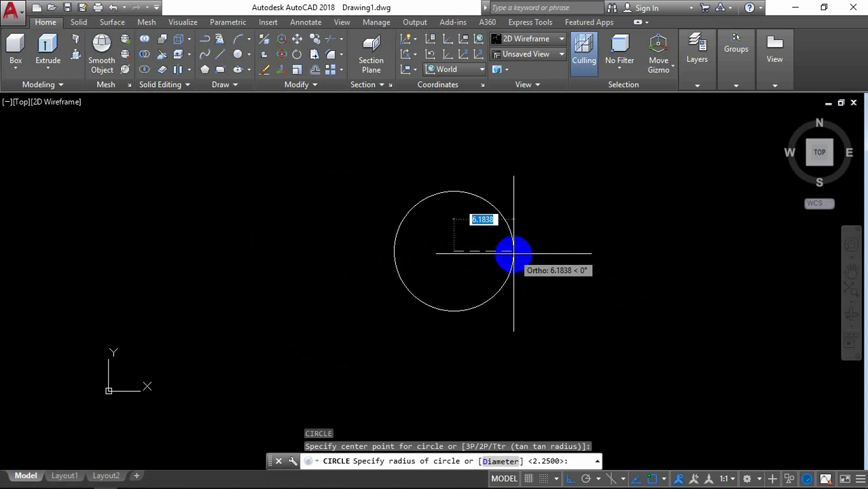
{"action": "type", "text": "d"}
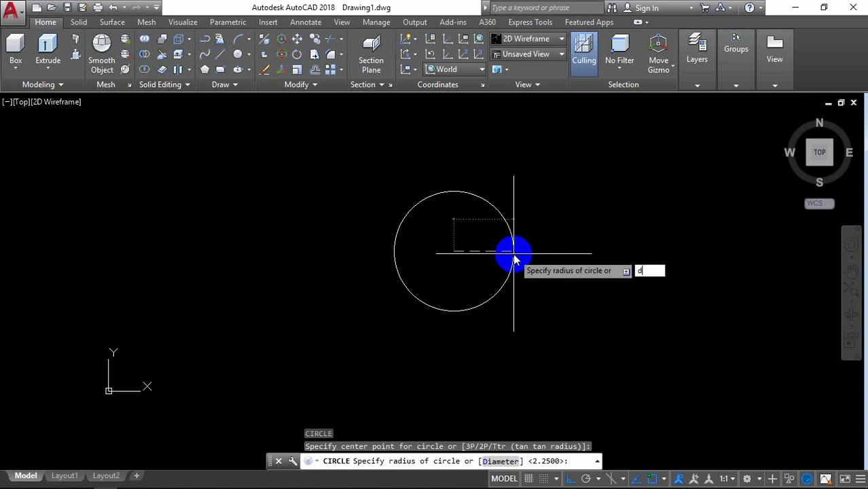
{"action": "key", "text": "Return"}
{"action": "type", "text": "10.5"}
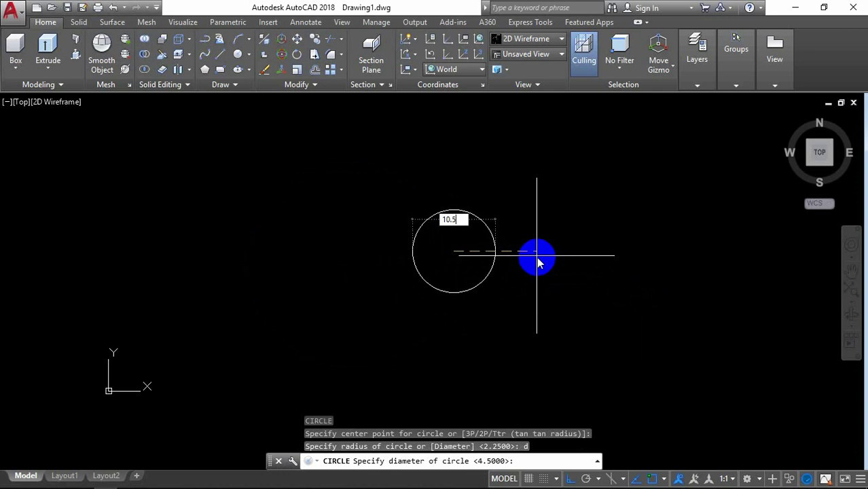
{"action": "key", "text": "Return"}
{"action": "scroll", "coordinate": [523, 252], "scroll_direction": "up", "scroll_amount": 2}
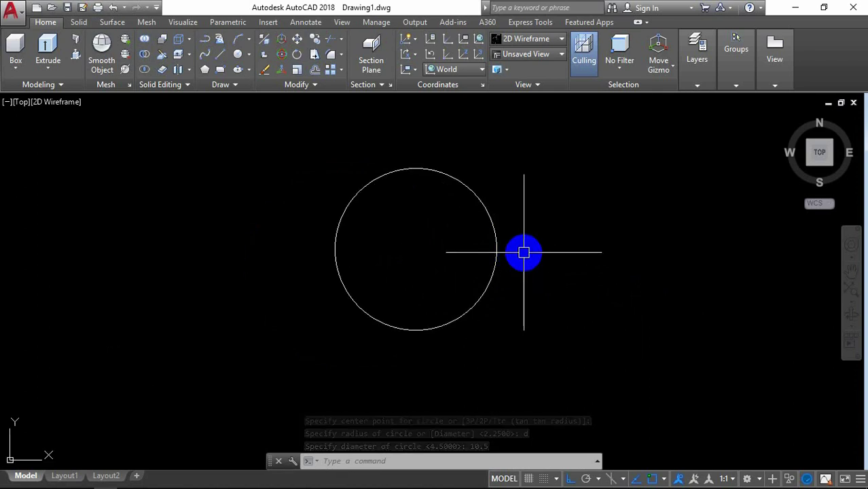
Draw a 4.5-diameter circle centred on the large circle's right edge
{"action": "type", "text": "c"}
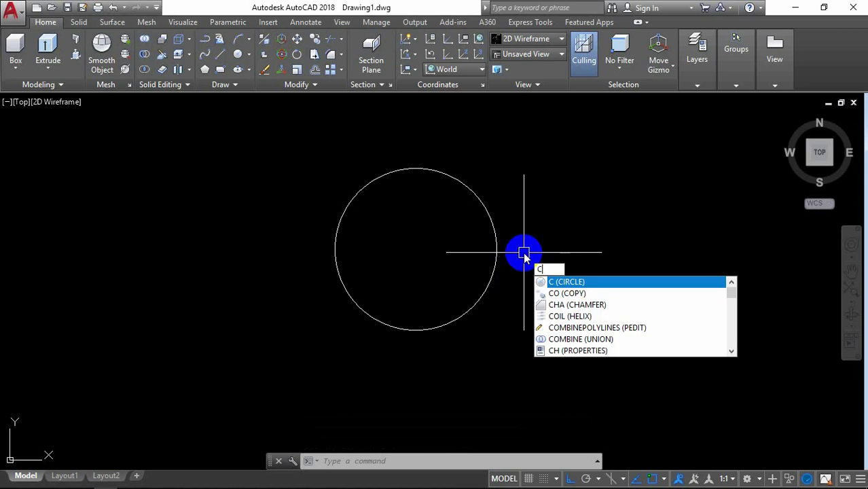
{"action": "left_click", "coordinate": [558, 283]}
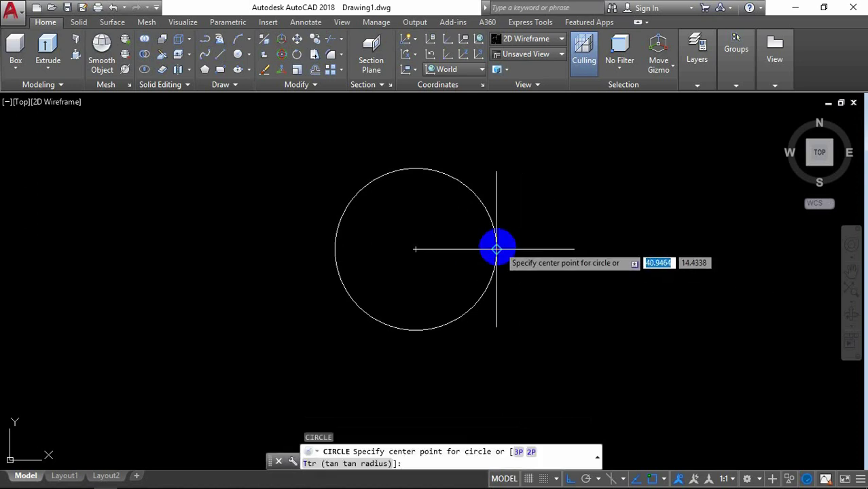
{"action": "left_click", "coordinate": [495, 249]}
{"action": "type", "text": "d"}
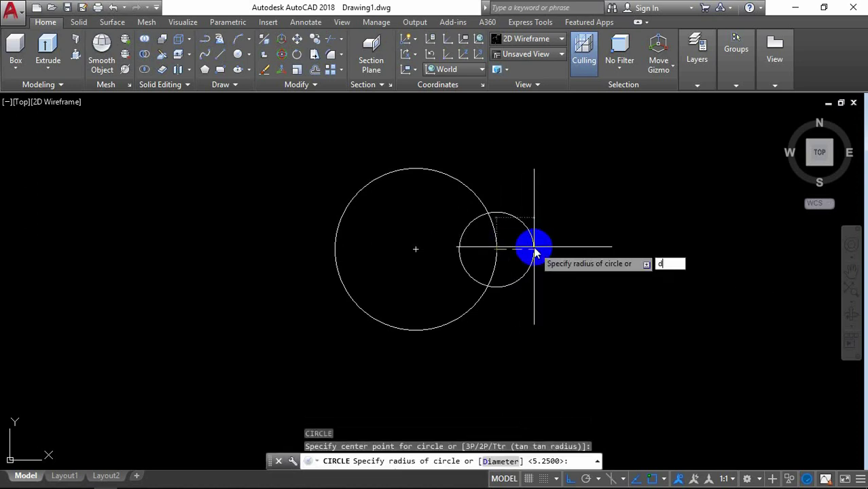
{"action": "key", "text": "Return"}
{"action": "type", "text": "4.5"}
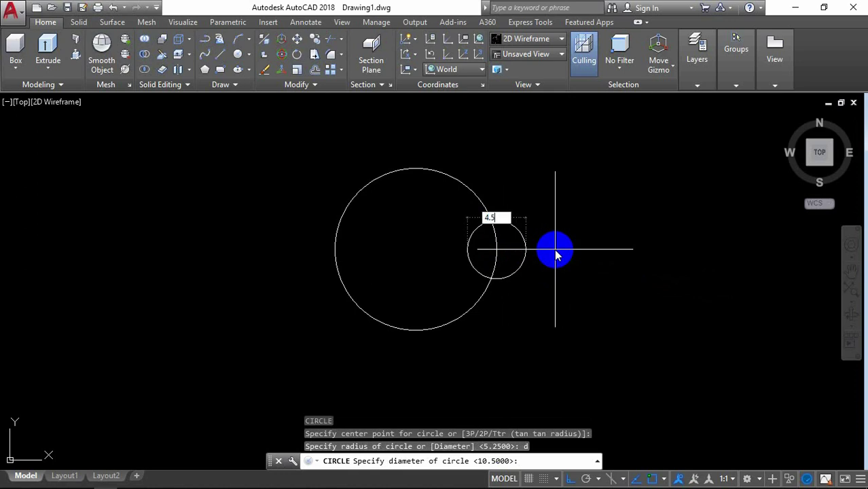
{"action": "key", "text": "Return"}
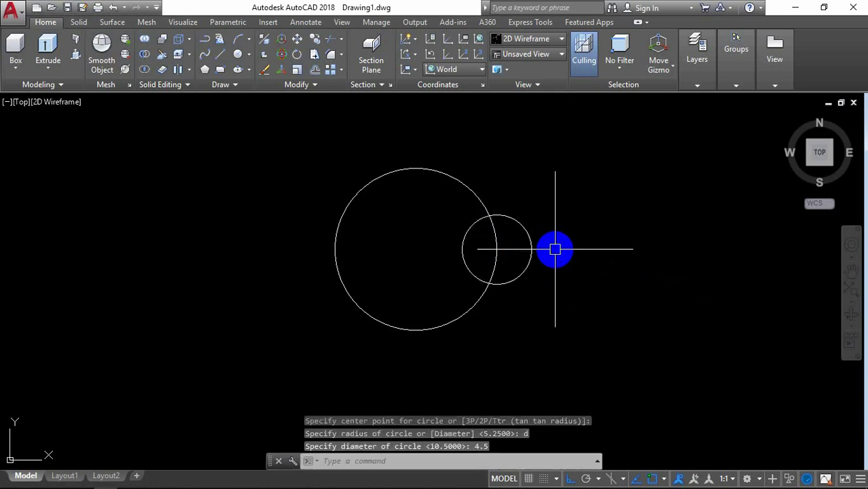
{"action": "scroll", "coordinate": [554, 249], "scroll_direction": "up", "scroll_amount": 2}
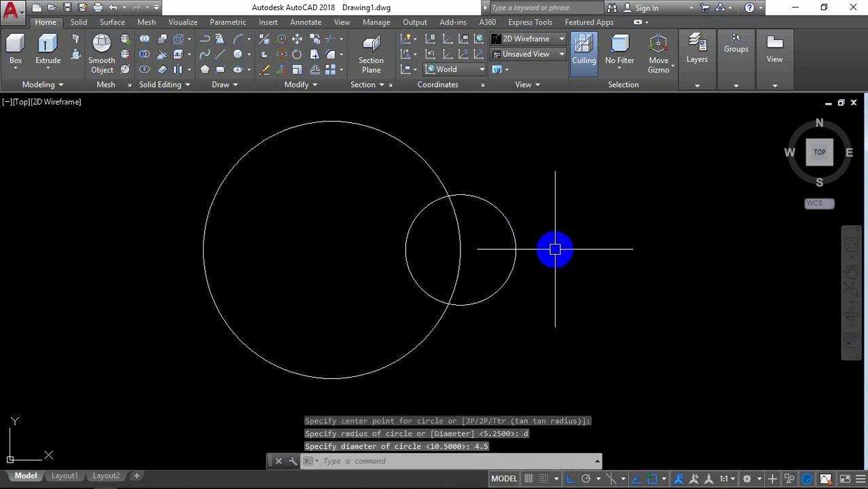
Draw a 5-diameter circle overlapping the small circle near its right edge
{"action": "right_click", "coordinate": [560, 166]}
{"action": "left_click", "coordinate": [585, 174]}
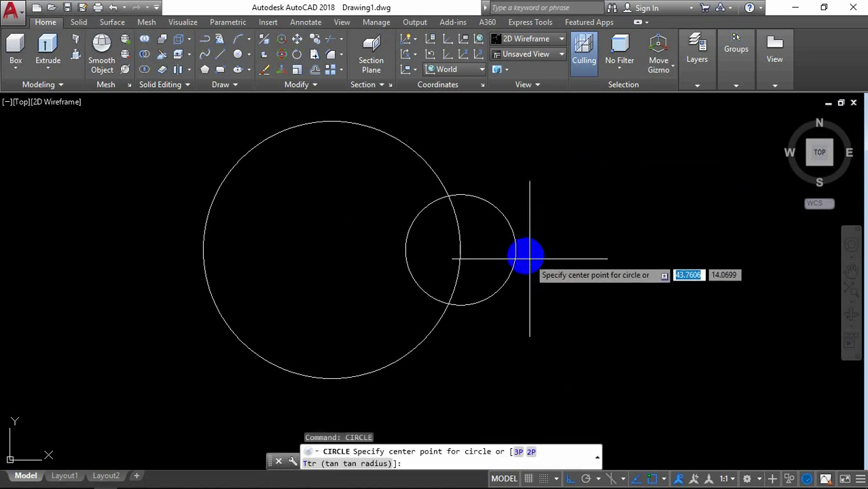
{"action": "left_click", "coordinate": [521, 251]}
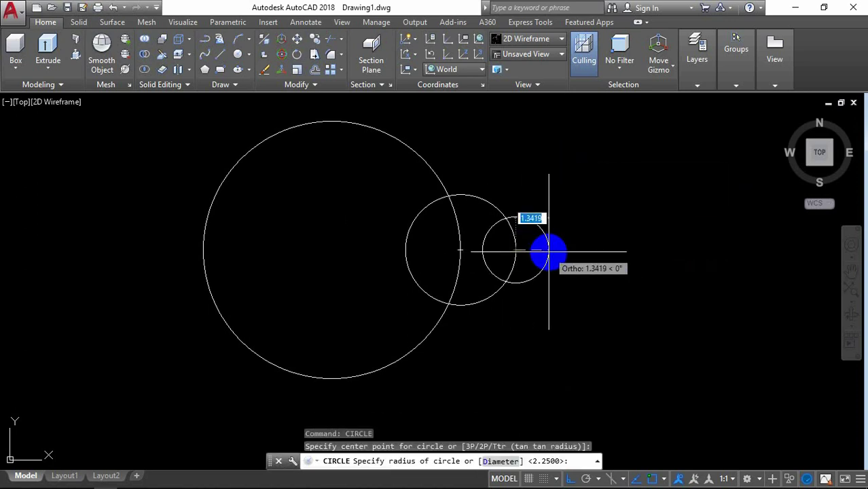
{"action": "type", "text": "d"}
{"action": "key", "text": "Return"}
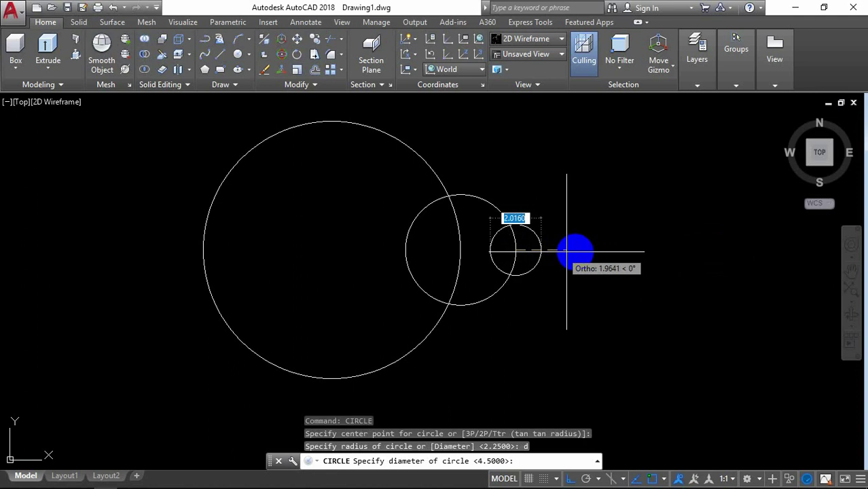
{"action": "key", "text": "Return"}
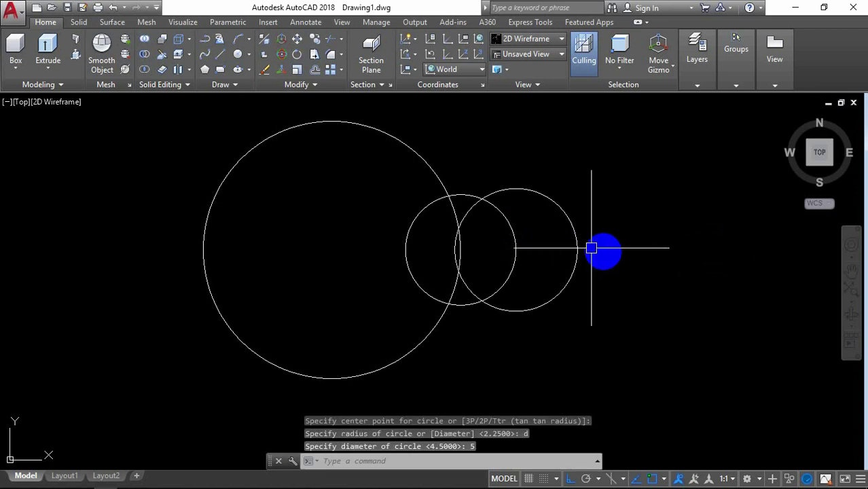
{"action": "middle_click_drag", "start_coordinate": [620, 226], "coordinate": [603, 244]}
{"action": "type", "text": "a"}
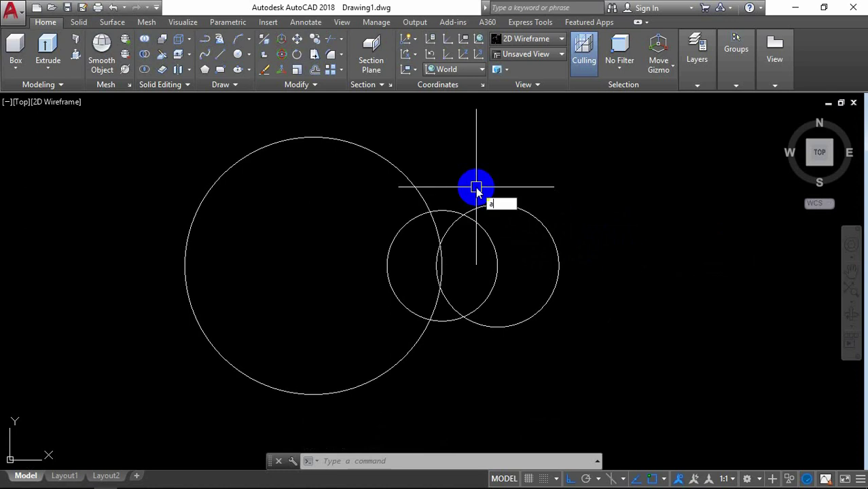
Draw a three-point arc over the top from the large circle to the 5-diameter circle
{"action": "type", "text": "rc"}
{"action": "key", "text": "Return"}
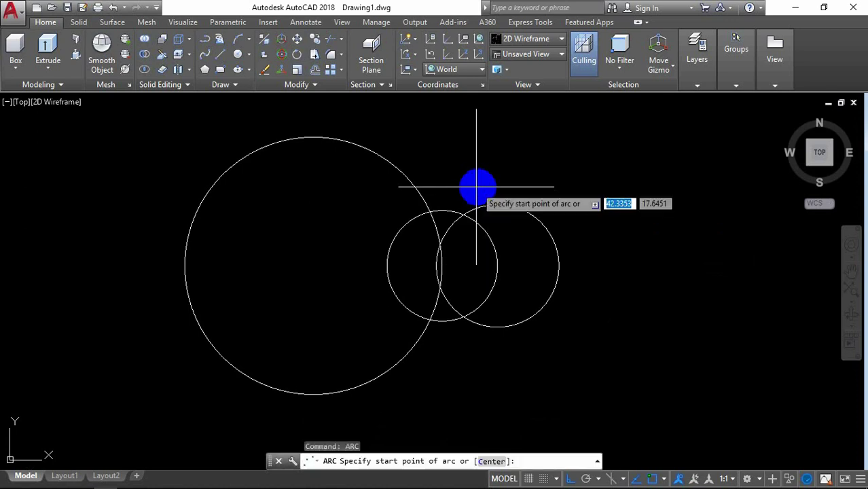
{"action": "left_click", "coordinate": [497, 204]}
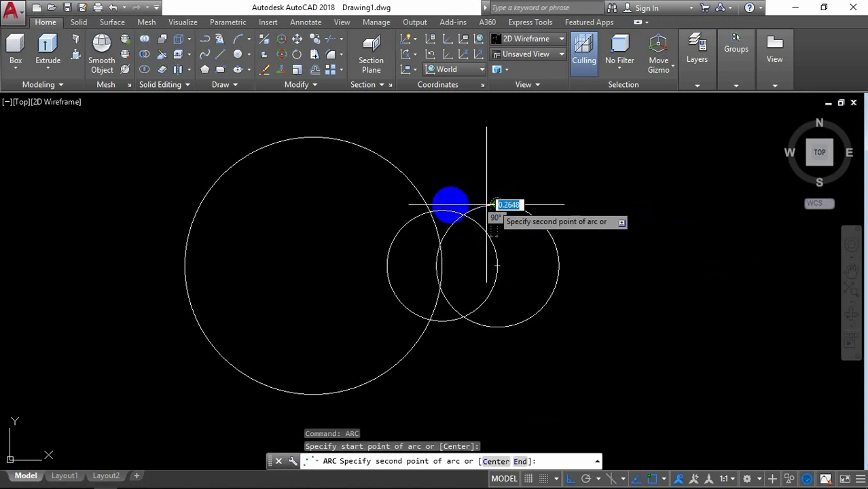
{"action": "left_click", "coordinate": [440, 200]}
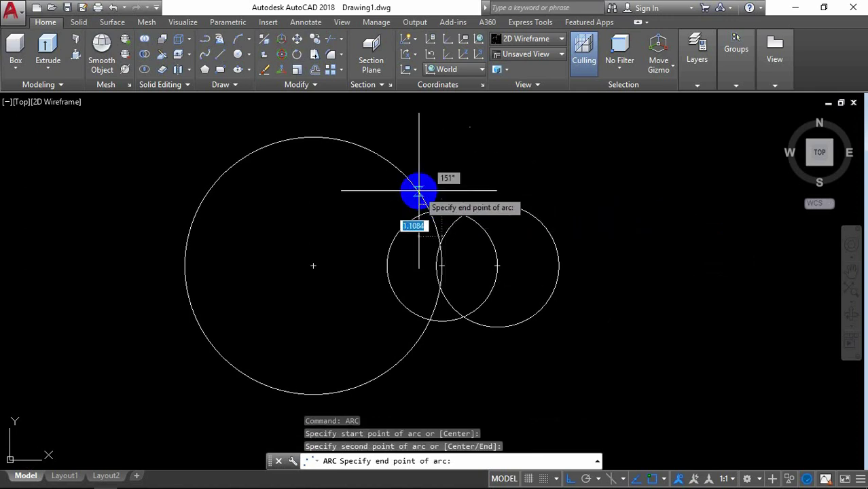
{"action": "left_click", "coordinate": [417, 190]}
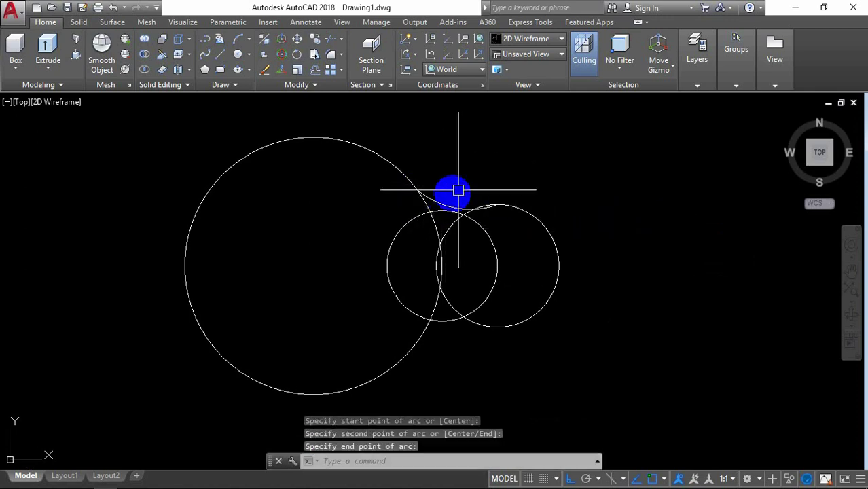
{"action": "scroll", "coordinate": [441, 189], "scroll_direction": "up", "scroll_amount": 2}
{"action": "scroll", "coordinate": [452, 194], "scroll_direction": "up", "scroll_amount": 2}
{"action": "scroll", "coordinate": [455, 227], "scroll_direction": "up", "scroll_amount": 2}
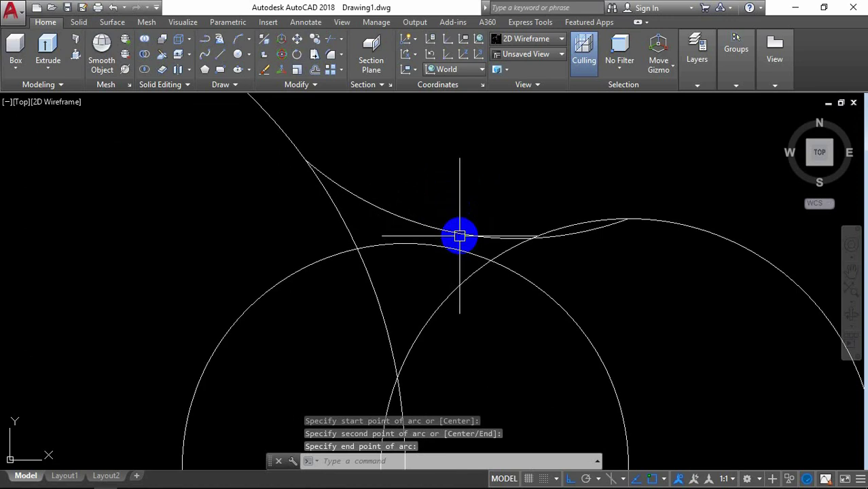
Select the arc and cancel a grip stretch, leaving the arc unchanged
{"action": "left_click", "coordinate": [468, 237]}
{"action": "left_click", "coordinate": [459, 233]}
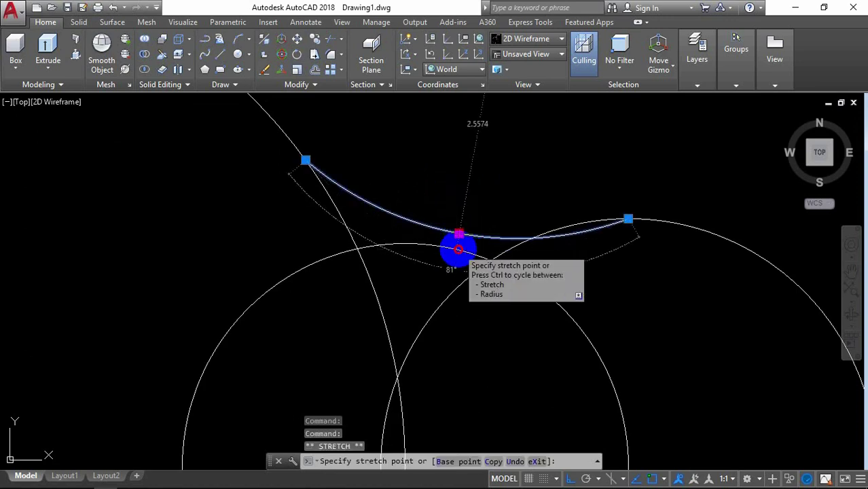
{"action": "key", "text": "Escape"}
{"action": "scroll", "coordinate": [422, 185], "scroll_direction": "down", "scroll_amount": 2}
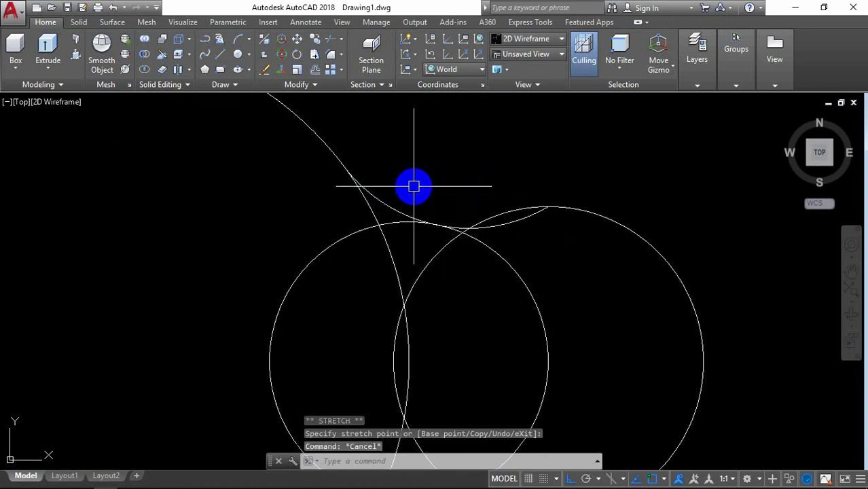
{"action": "scroll", "coordinate": [458, 191], "scroll_direction": "down", "scroll_amount": 2}
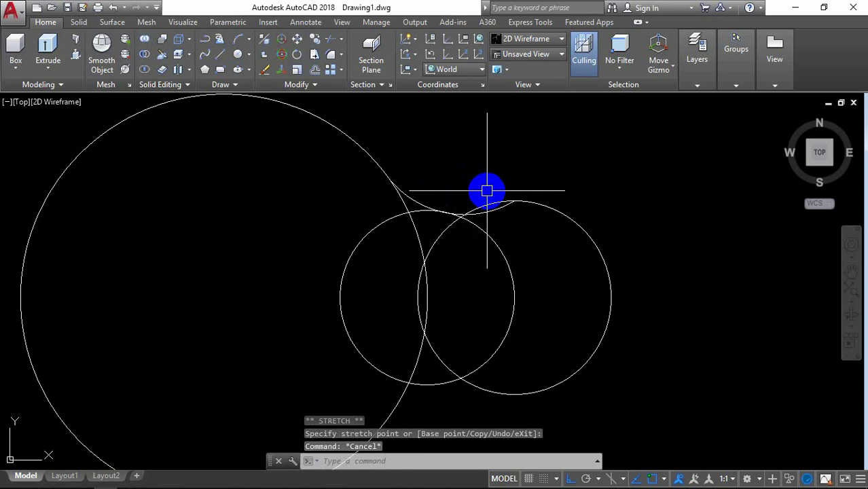
Trim off the arc's overhanging end, using all objects as cutting edges
{"action": "type", "text": "TR"}
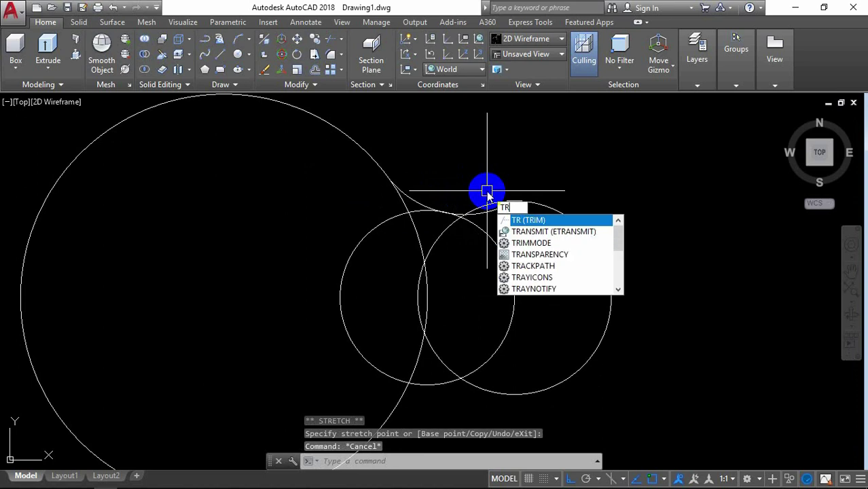
{"action": "key", "text": "Return"}
{"action": "key", "text": "Return"}
{"action": "scroll", "coordinate": [487, 190], "scroll_direction": "up", "scroll_amount": 2}
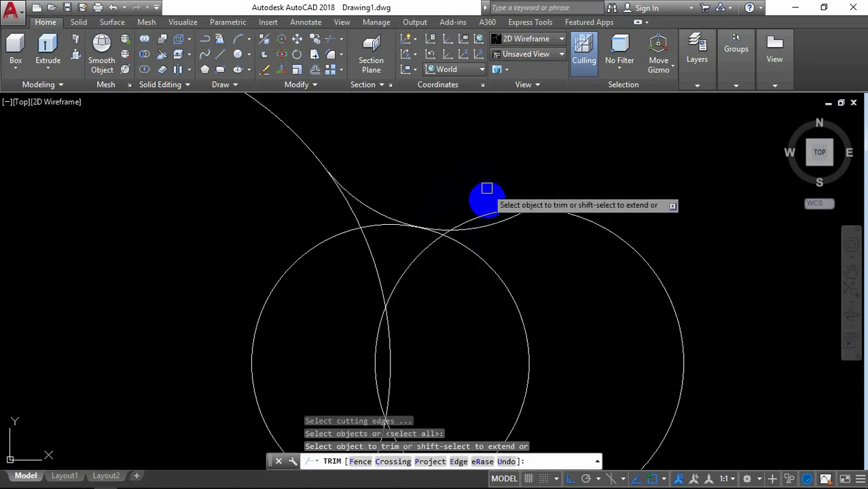
{"action": "left_click", "coordinate": [487, 211]}
{"action": "scroll", "coordinate": [480, 173], "scroll_direction": "down", "scroll_amount": 2}
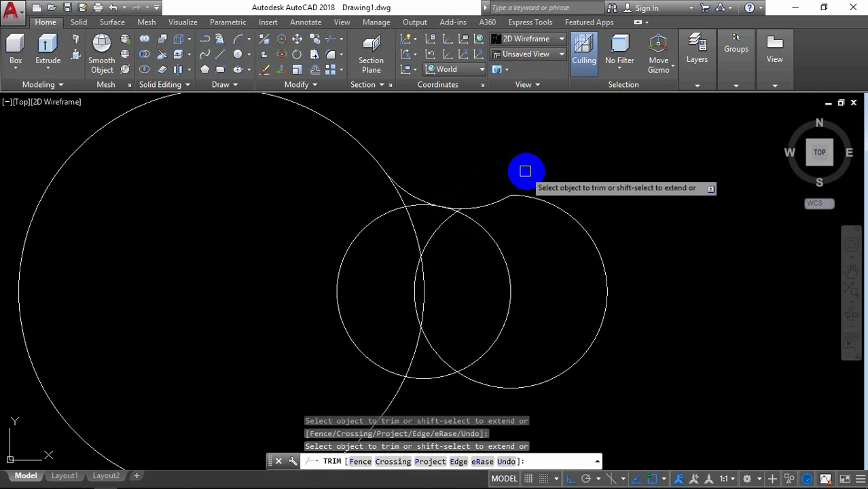
{"action": "key", "text": "Return"}
{"action": "middle_click_drag", "start_coordinate": [581, 200], "coordinate": [558, 198]}
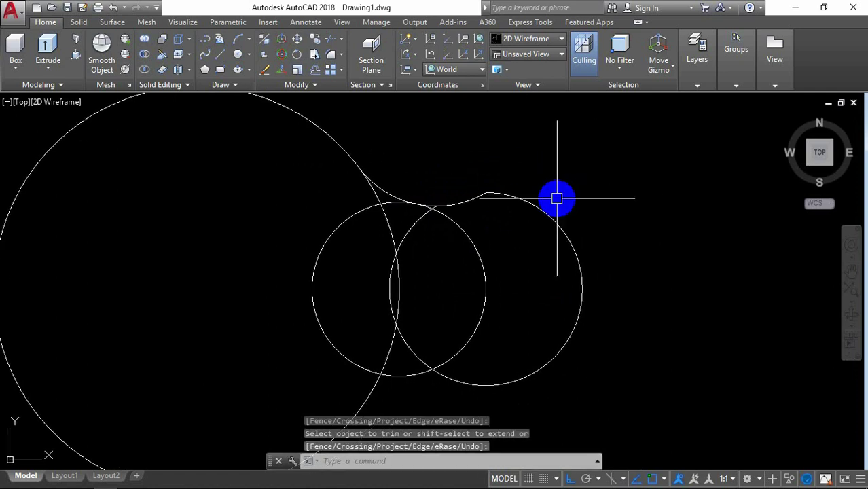
{"action": "type", "text": "MI"}
Mirror the top connecting arc about the horizontal line through the circle centres, keeping the original
{"action": "key", "text": "Return"}
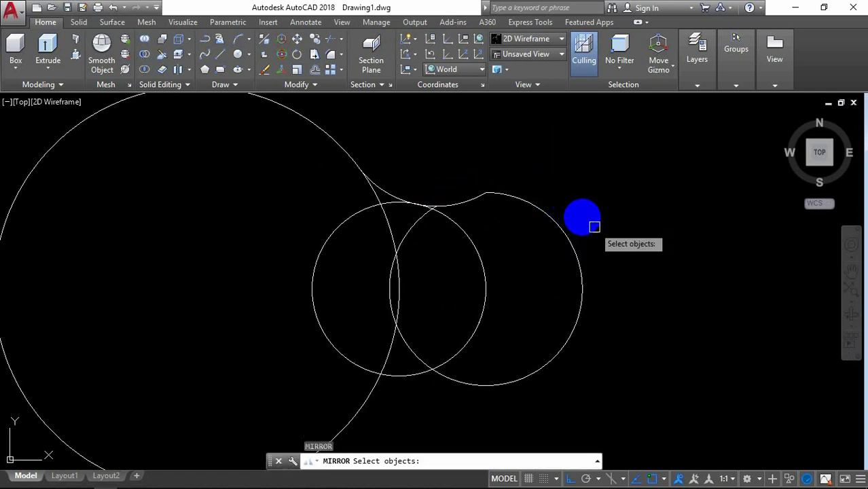
{"action": "left_click", "coordinate": [391, 190]}
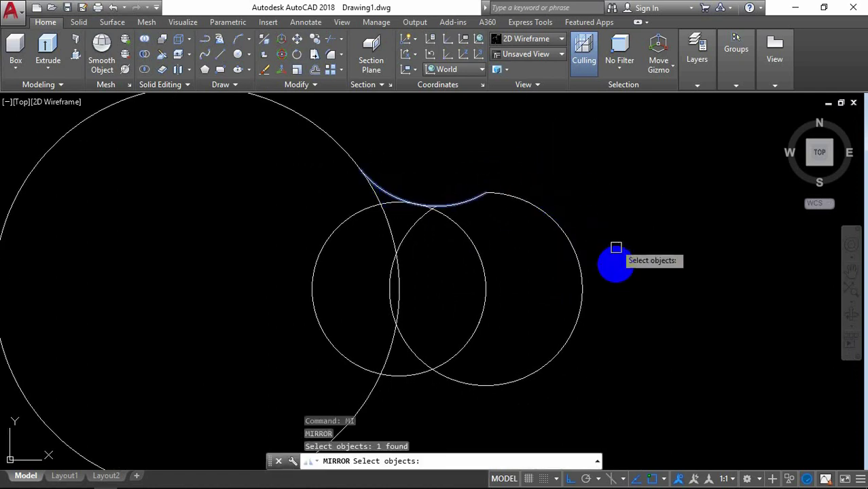
{"action": "key", "text": "Return"}
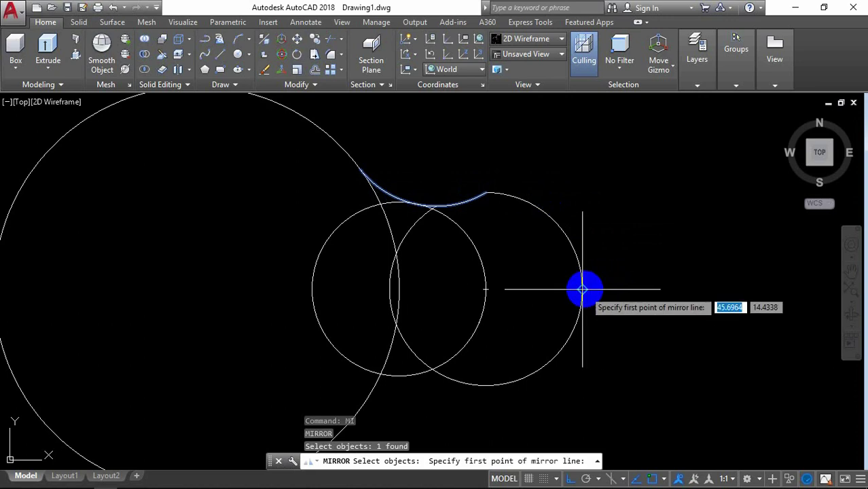
{"action": "left_click", "coordinate": [582, 289]}
{"action": "left_click", "coordinate": [484, 290]}
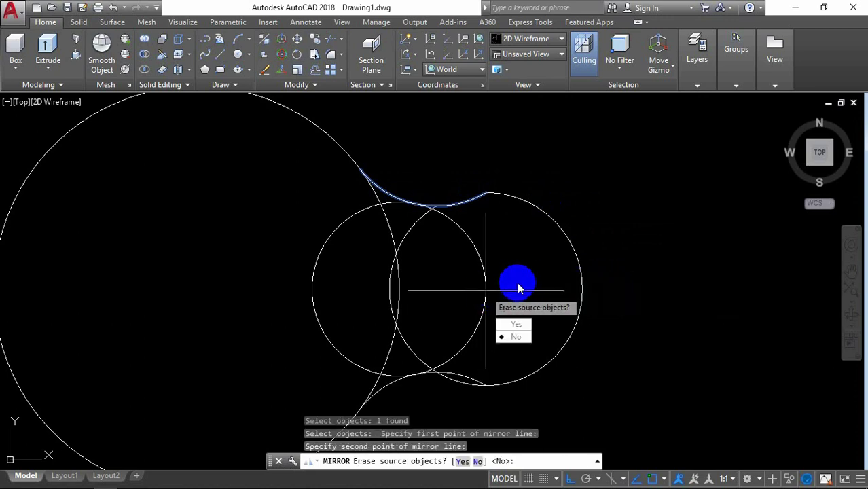
{"action": "left_click", "coordinate": [514, 337]}
{"action": "scroll", "coordinate": [484, 283], "scroll_direction": "down", "scroll_amount": 2}
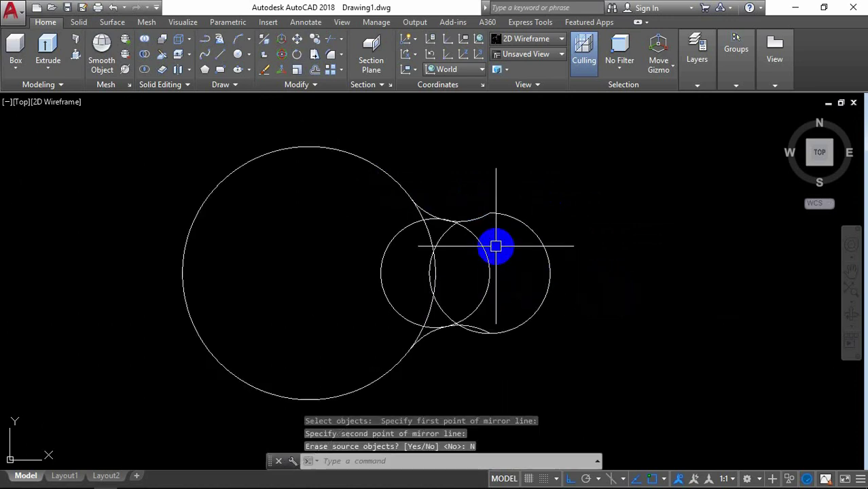
{"action": "scroll", "coordinate": [474, 351], "scroll_direction": "up", "scroll_amount": 4}
{"action": "type", "text": "TR"}
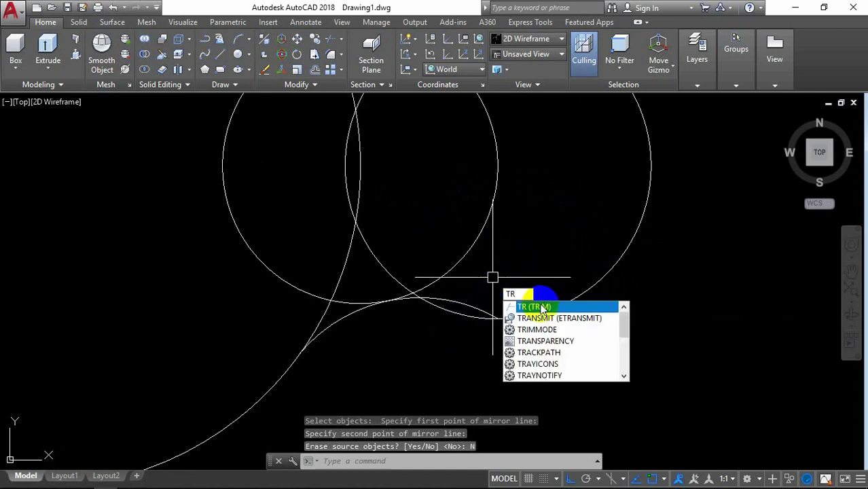
Trim away the inner arc of the overlapping circle
{"action": "left_click", "coordinate": [536, 307]}
{"action": "key", "text": "Return"}
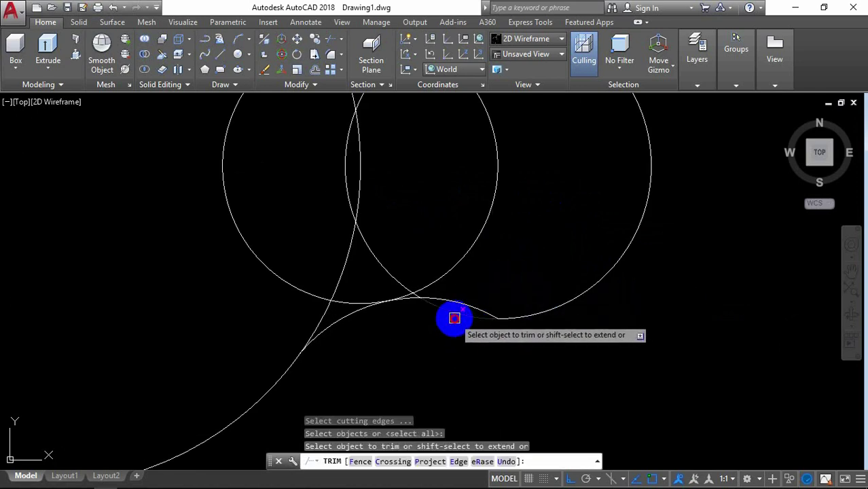
{"action": "left_click", "coordinate": [454, 318]}
{"action": "key", "text": "Return"}
{"action": "scroll", "coordinate": [490, 240], "scroll_direction": "down", "scroll_amount": 2}
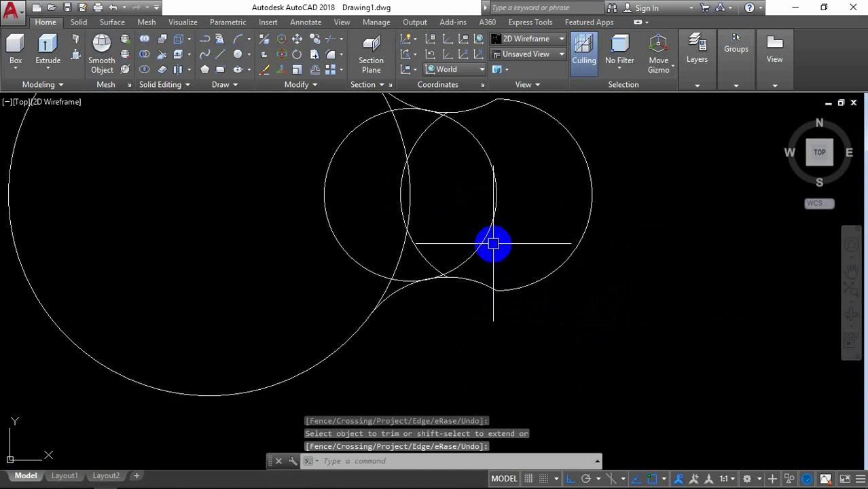
{"action": "key", "text": "Return"}
Erase the leftover small circle and inner arc
{"action": "left_click", "coordinate": [496, 199]}
{"action": "left_click", "coordinate": [413, 242]}
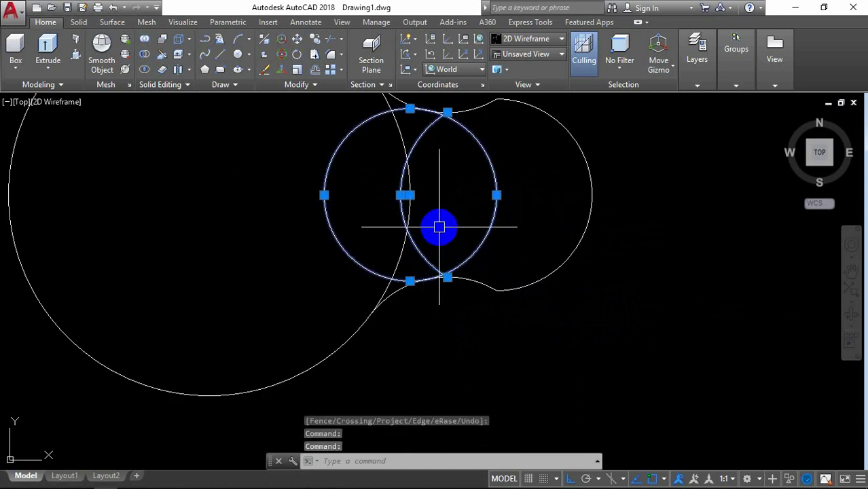
{"action": "type", "text": "E"}
{"action": "key", "text": "Return"}
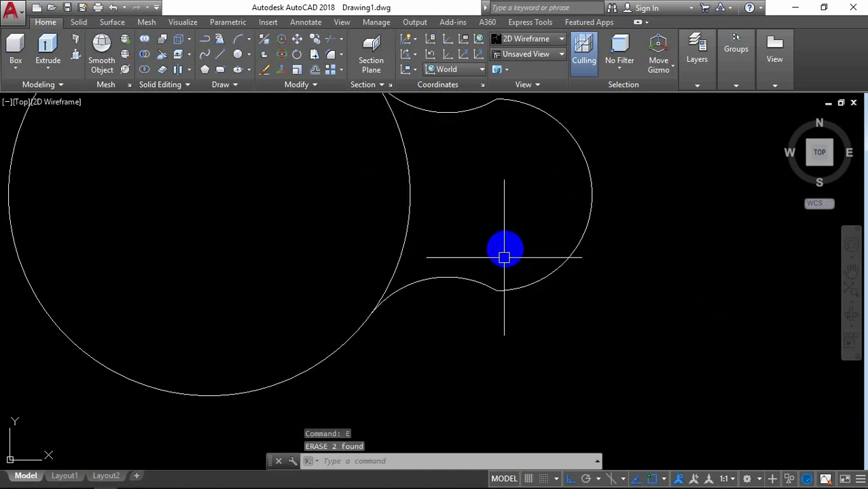
{"action": "scroll", "coordinate": [499, 218], "scroll_direction": "down", "scroll_amount": 2}
{"action": "mouse_move", "coordinate": [499, 218]}
{"action": "middle_mouse_down"}
{"action": "mouse_move", "coordinate": [475, 207]}
{"action": "mouse_move", "coordinate": [483, 243]}
{"action": "middle_mouse_up"}
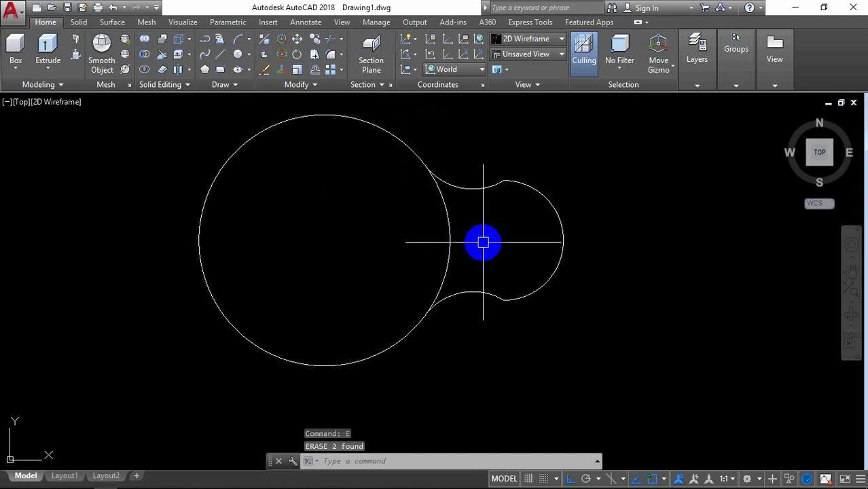
Trim the big circle's arc between the two fillets
{"action": "type", "text": "T"}
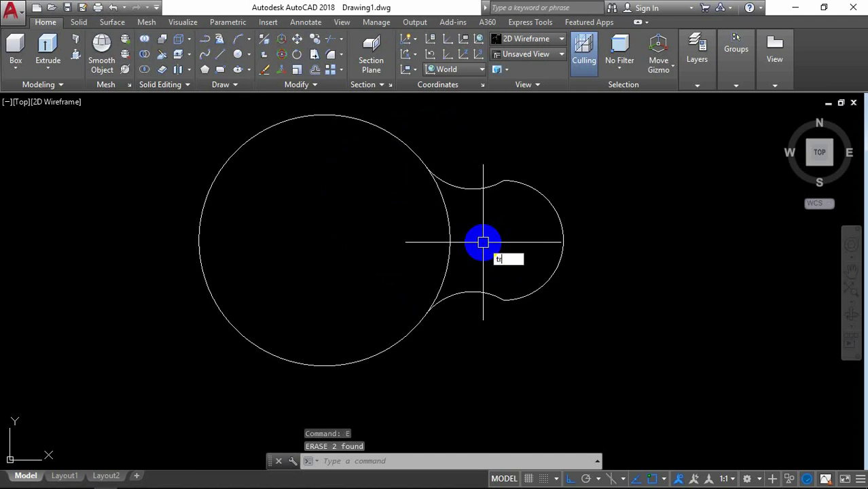
{"action": "type", "text": "R"}
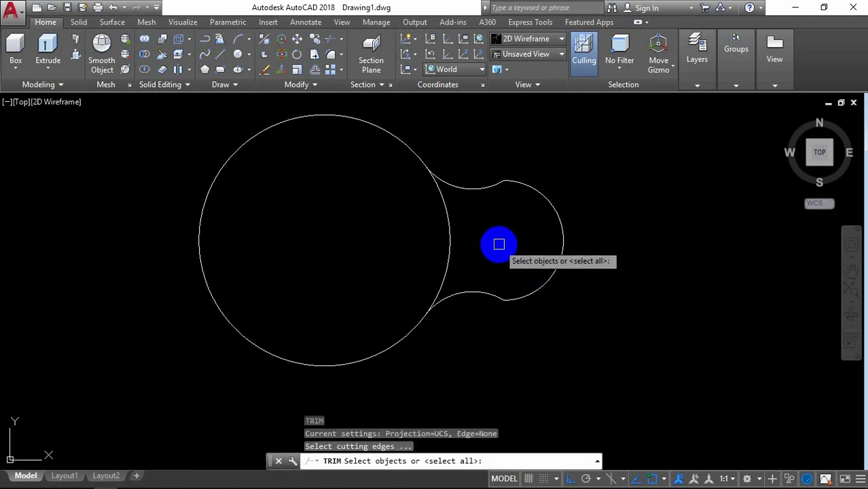
{"action": "key", "text": "Return"}
{"action": "left_click", "coordinate": [450, 243]}
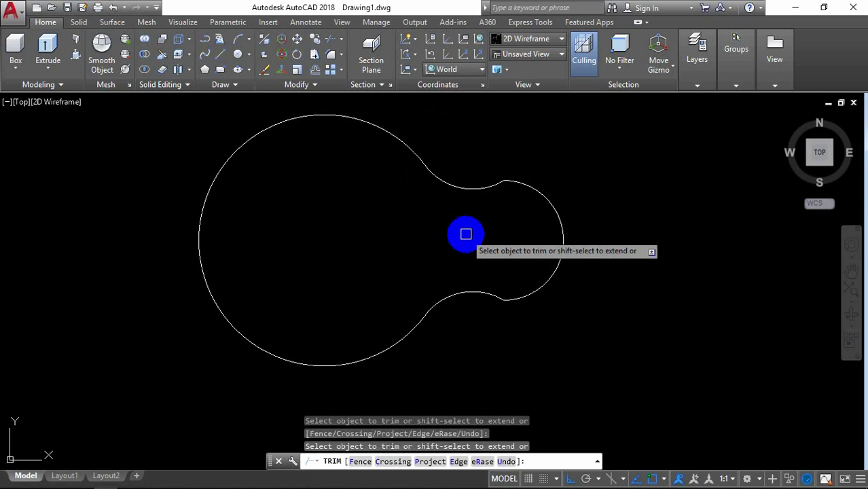
{"action": "key", "text": "Return"}
{"action": "scroll", "coordinate": [466, 234], "scroll_direction": "down", "scroll_amount": 2}
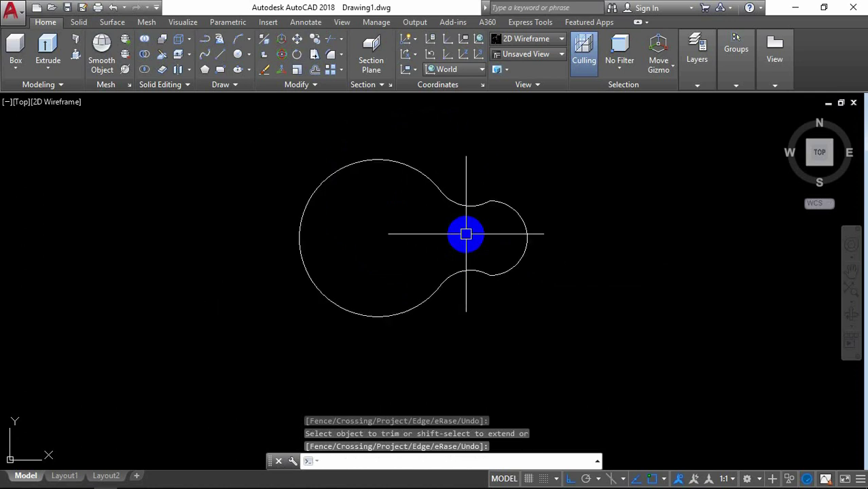
Mirror the right lobe's three curves about the vertical line through the big circle's centre, keeping the source
{"action": "type", "text": "MI"}
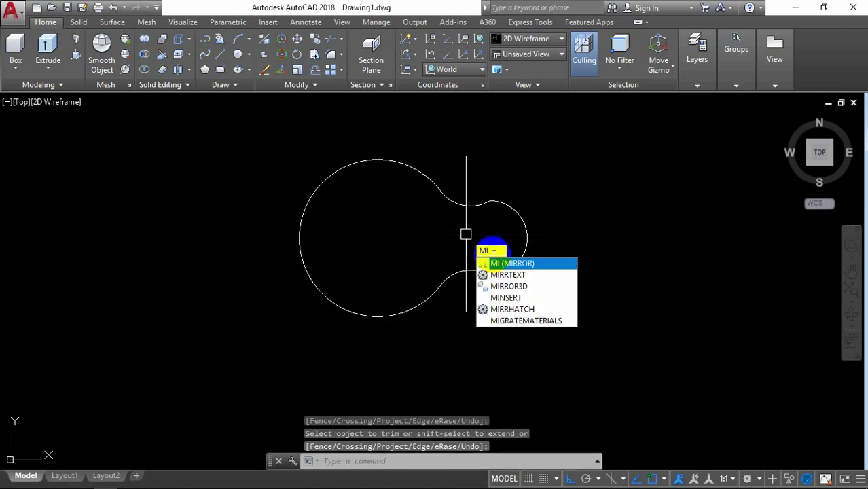
{"action": "left_click", "coordinate": [502, 265]}
{"action": "left_click", "coordinate": [548, 184]}
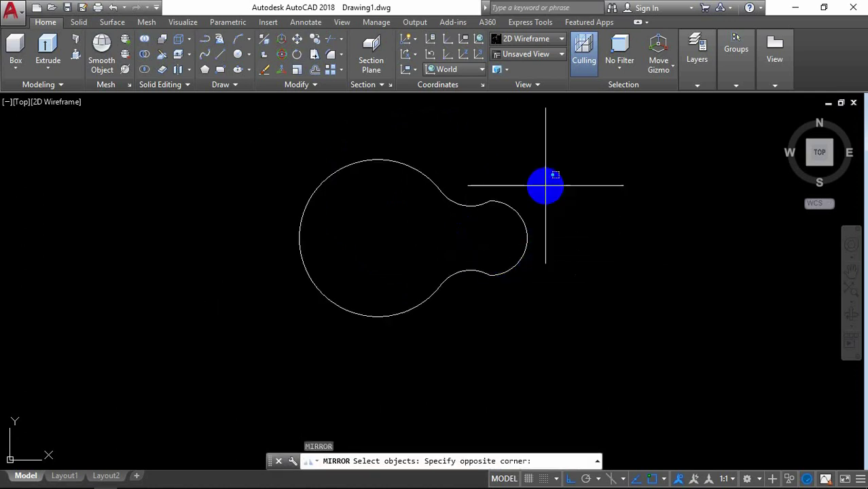
{"action": "left_click", "coordinate": [480, 296]}
{"action": "key", "text": "Return"}
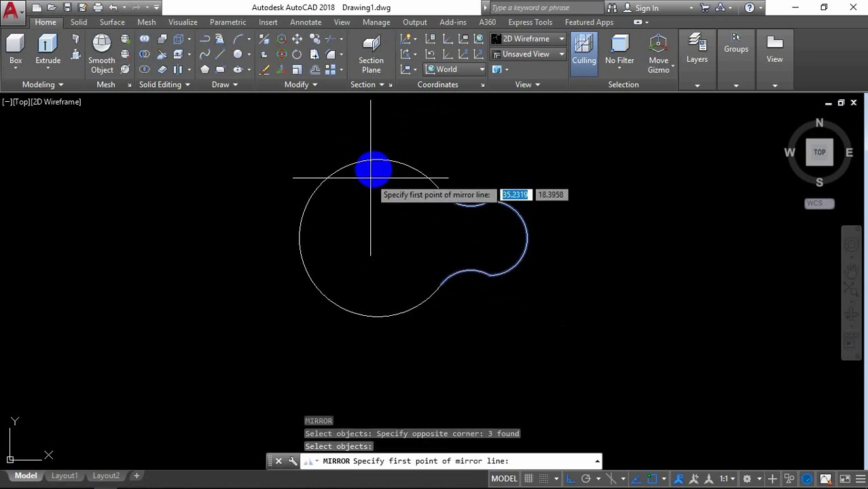
{"action": "left_click", "coordinate": [378, 160]}
{"action": "left_click", "coordinate": [379, 238]}
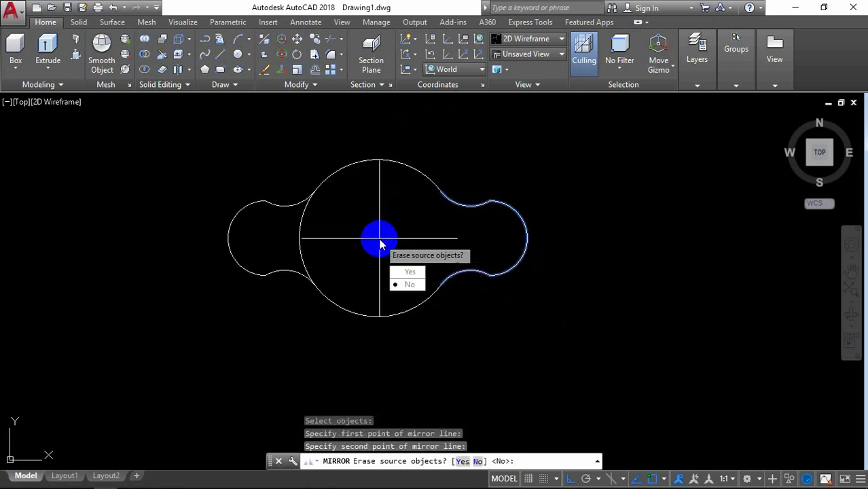
{"action": "left_click", "coordinate": [409, 286]}
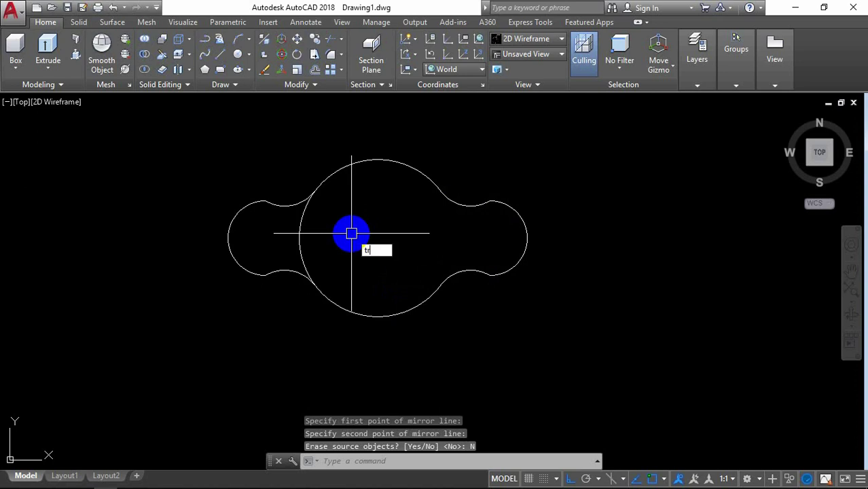
Trim the big circle's arc inside the new left lobe
{"action": "left_click", "coordinate": [390, 263]}
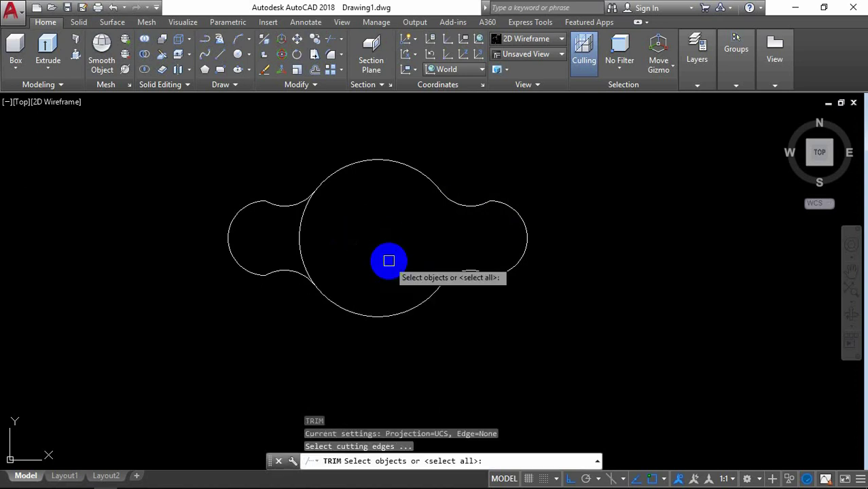
{"action": "key", "text": "Return"}
{"action": "left_click", "coordinate": [301, 239]}
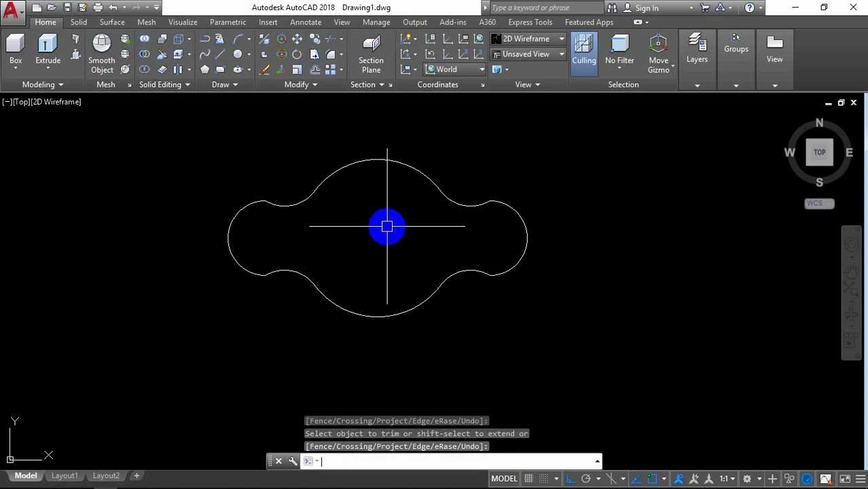
{"action": "middle_click_drag", "start_coordinate": [387, 226], "coordinate": [368, 226]}
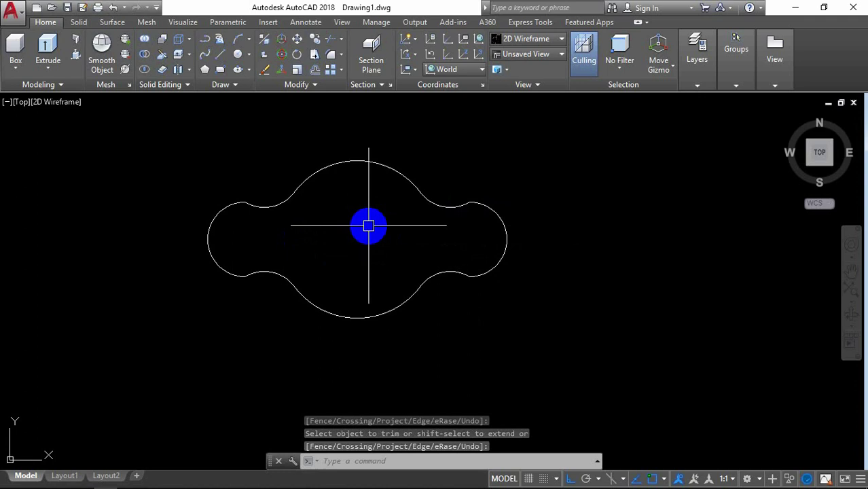
{"action": "type", "text": "BO"}
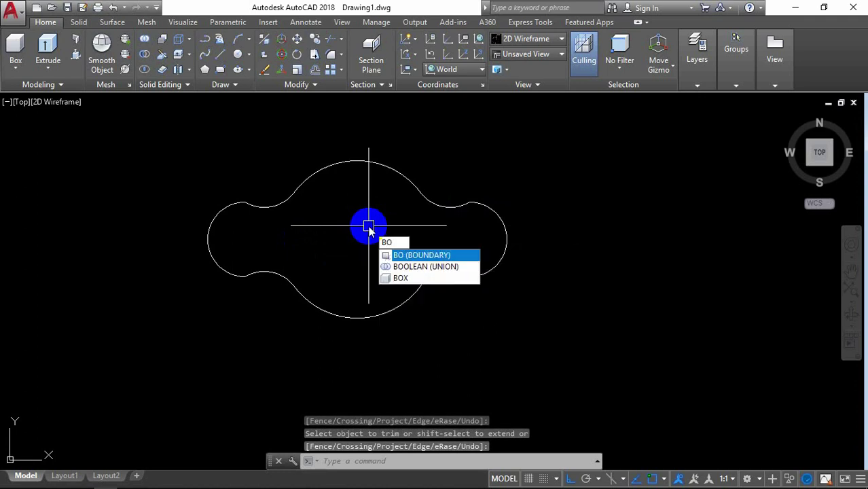
Create a closed boundary polyline by picking a point inside the wing nut outline
{"action": "left_click", "coordinate": [400, 257]}
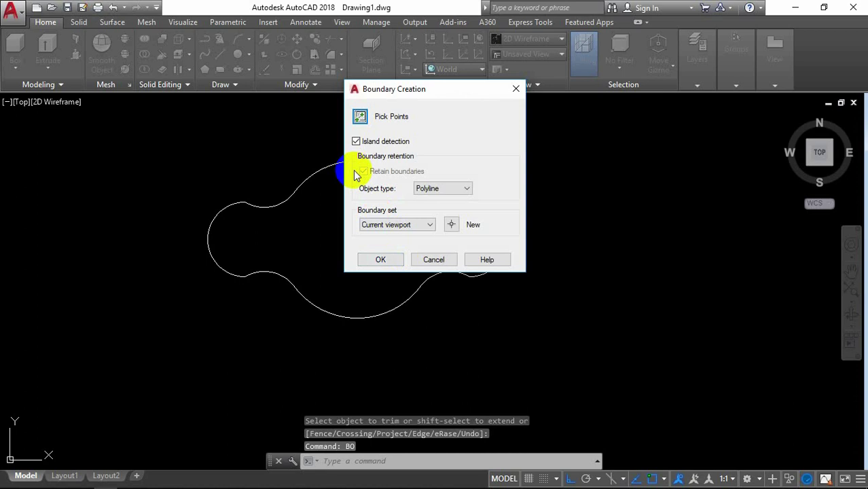
{"action": "left_click", "coordinate": [359, 116]}
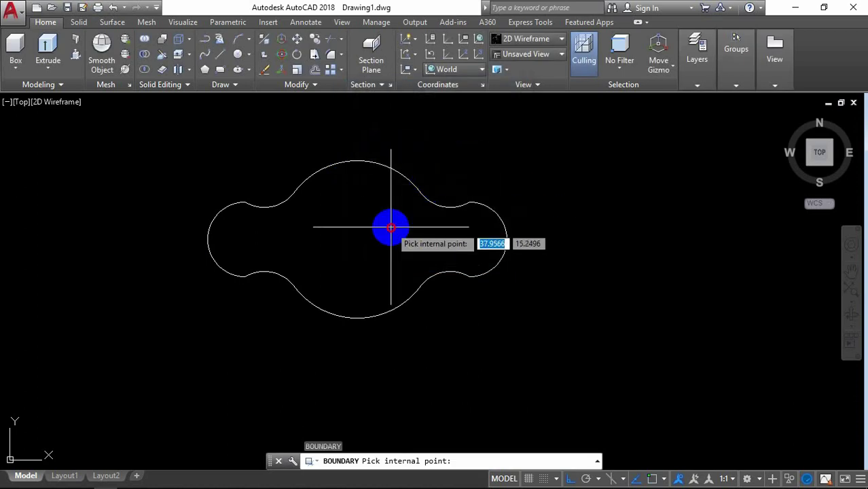
{"action": "left_click", "coordinate": [390, 226]}
{"action": "key", "text": "Return"}
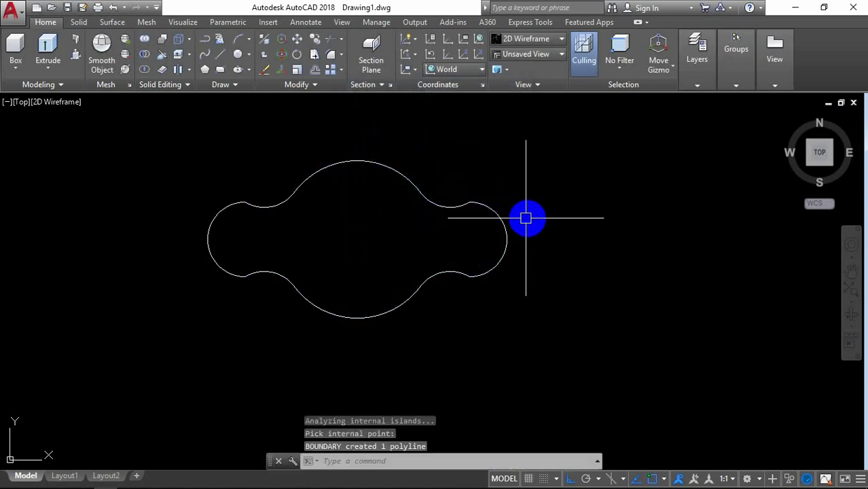
{"action": "middle_click_drag", "start_coordinate": [525, 218], "coordinate": [449, 229]}
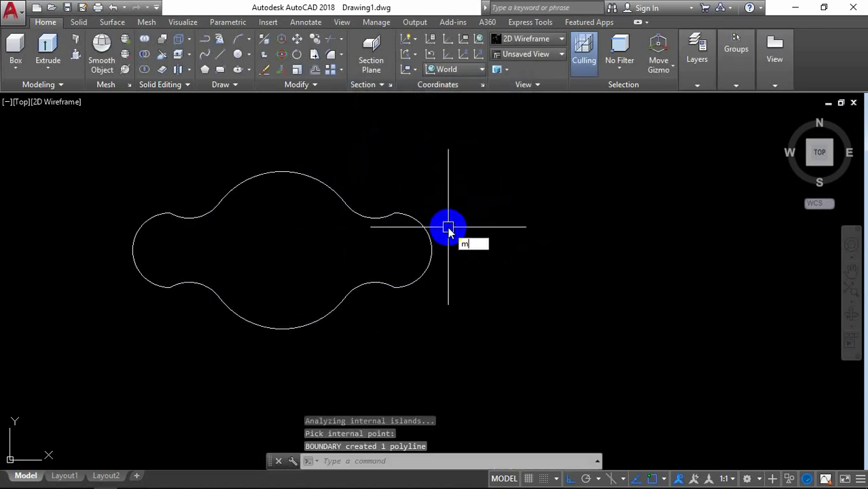
Move the boundary polyline from its centre to the right of the original outline
{"action": "left_click", "coordinate": [493, 252]}
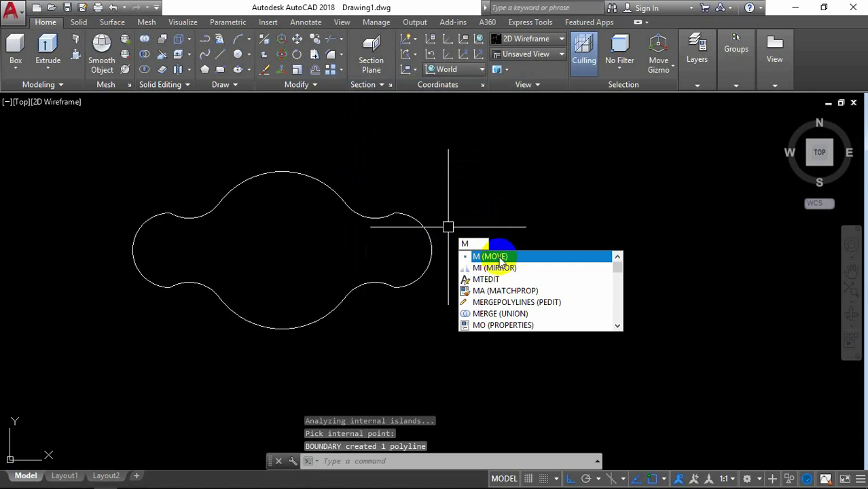
{"action": "left_click", "coordinate": [434, 251]}
{"action": "key", "text": "Return"}
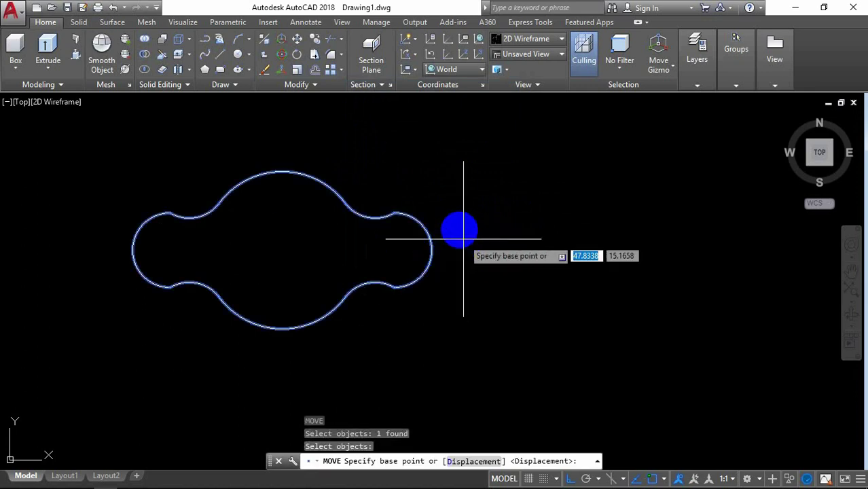
{"action": "left_click", "coordinate": [282, 250]}
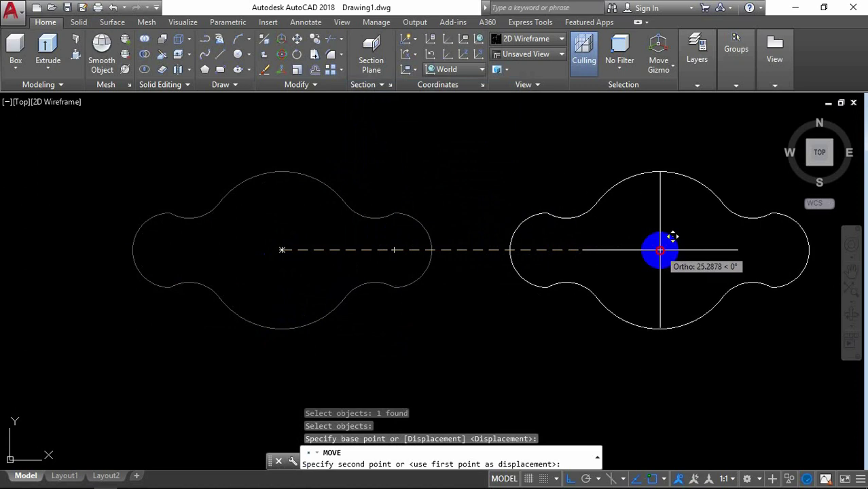
{"action": "left_click", "coordinate": [662, 238]}
{"action": "scroll", "coordinate": [428, 272], "scroll_direction": "down", "scroll_amount": 2}
{"action": "scroll", "coordinate": [410, 299], "scroll_direction": "up", "scroll_amount": 2}
{"action": "type", "text": "C"}
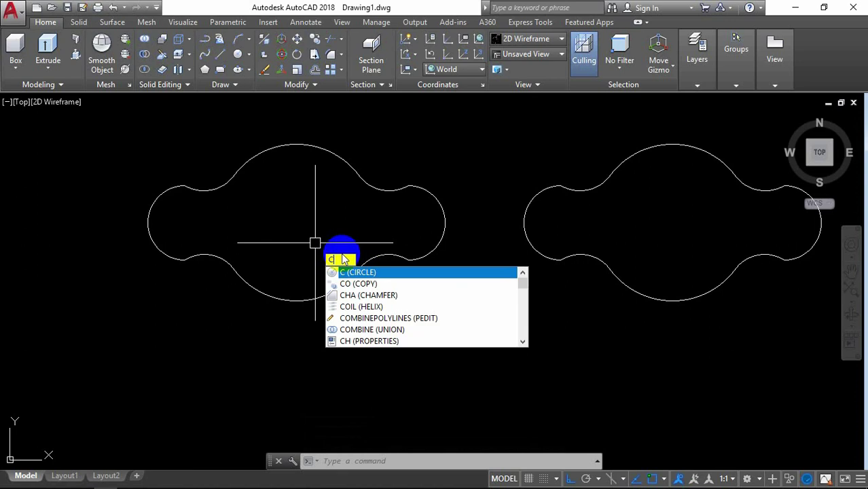
Draw a circle centred on the left outline's centre with a picked radius
{"action": "key", "text": "Return"}
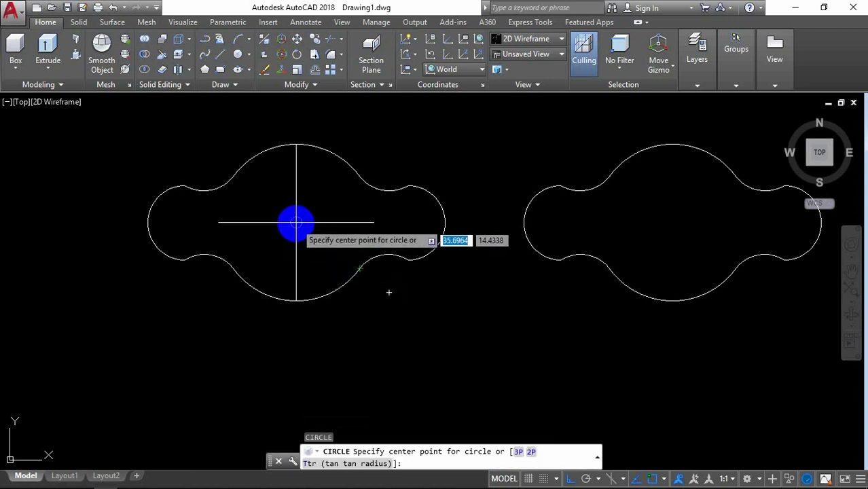
{"action": "left_click", "coordinate": [296, 222]}
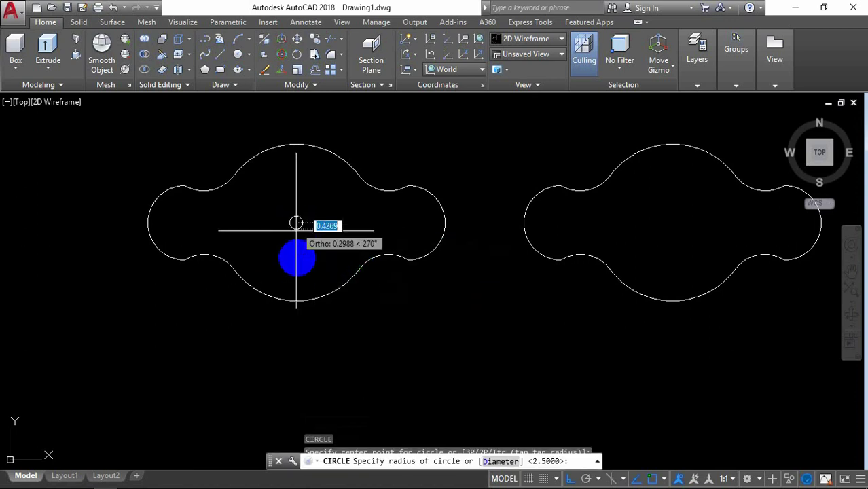
{"action": "left_click", "coordinate": [296, 301]}
{"action": "middle_click_drag", "start_coordinate": [339, 229], "coordinate": [313, 250]}
{"action": "scroll", "coordinate": [330, 242], "scroll_direction": "up", "scroll_amount": 2}
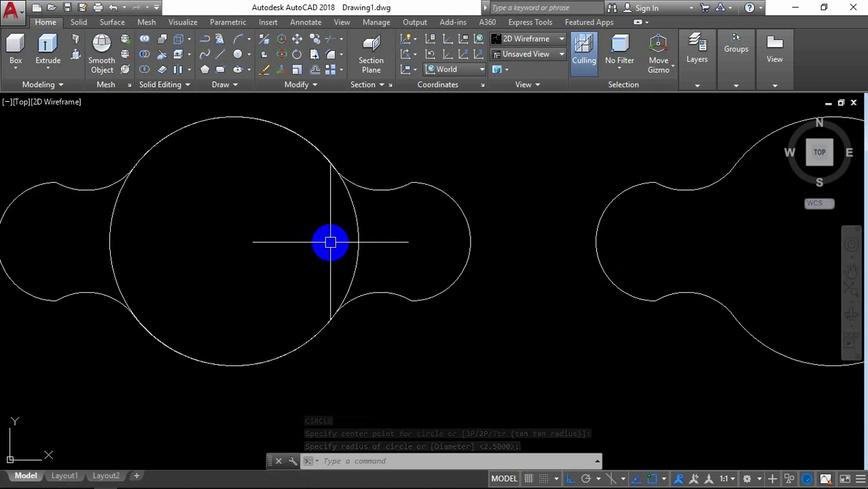
Draw a 4.5-diameter circle centred on the large circle's right edge
{"action": "type", "text": "c"}
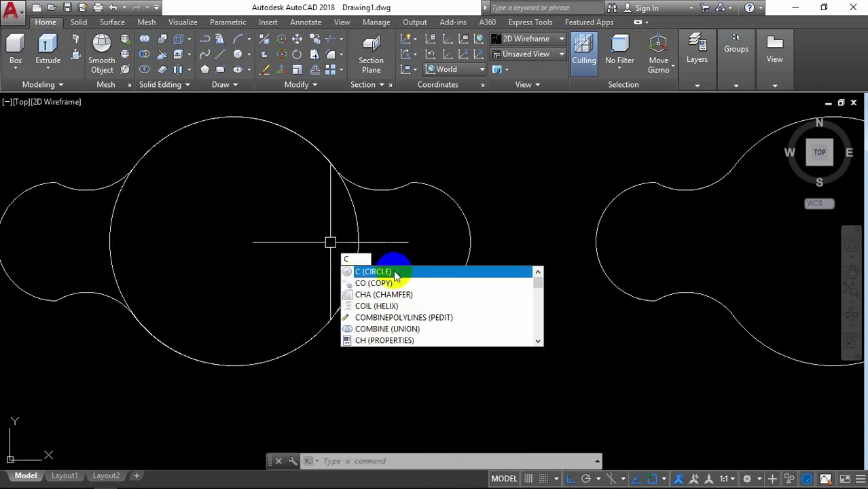
{"action": "key", "text": "Return"}
{"action": "left_click", "coordinate": [358, 242]}
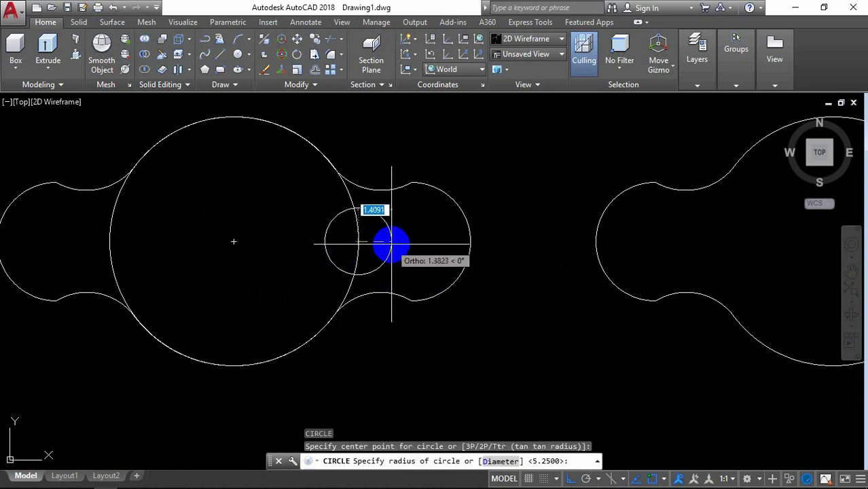
{"action": "type", "text": "d"}
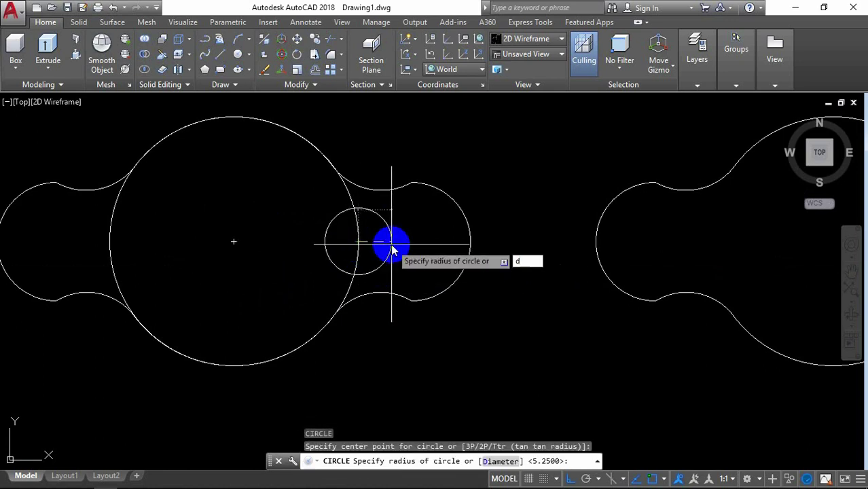
{"action": "key", "text": "Return"}
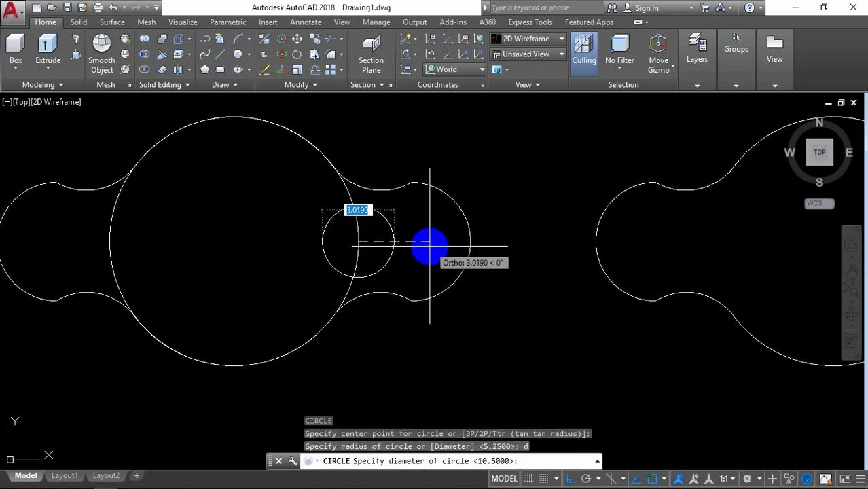
{"action": "key", "text": "Return"}
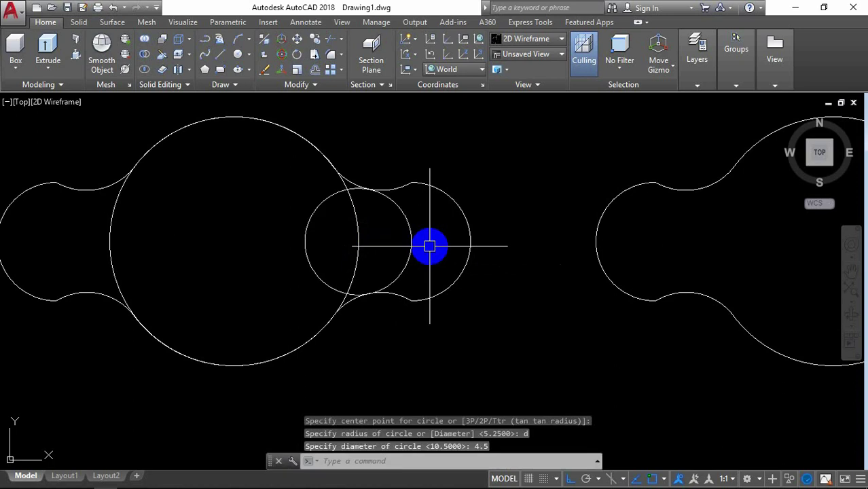
{"action": "scroll", "coordinate": [429, 246], "scroll_direction": "down", "scroll_amount": 1}
{"action": "scroll", "coordinate": [410, 246], "scroll_direction": "up", "scroll_amount": 1}
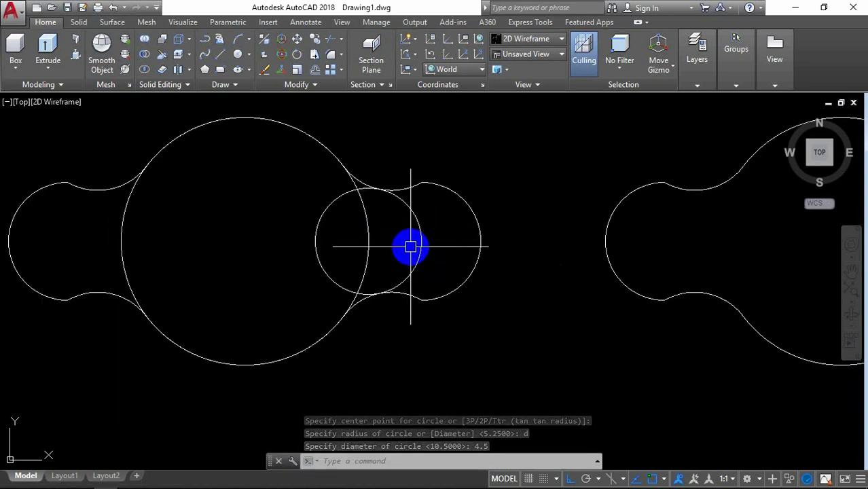
Trim the overlapping inner arcs of the big and 4.5 circles
{"action": "type", "text": "tr"}
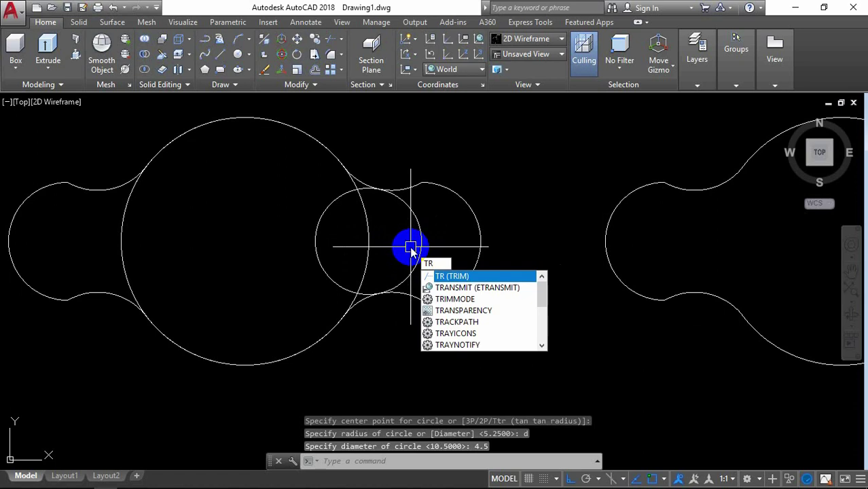
{"action": "key", "text": "Return"}
{"action": "key", "text": "Return"}
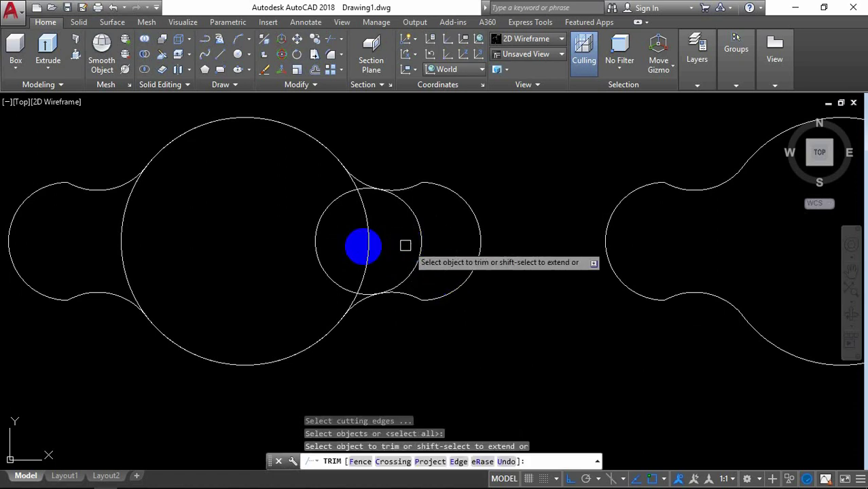
{"action": "left_click", "coordinate": [316, 245]}
{"action": "left_click", "coordinate": [367, 248]}
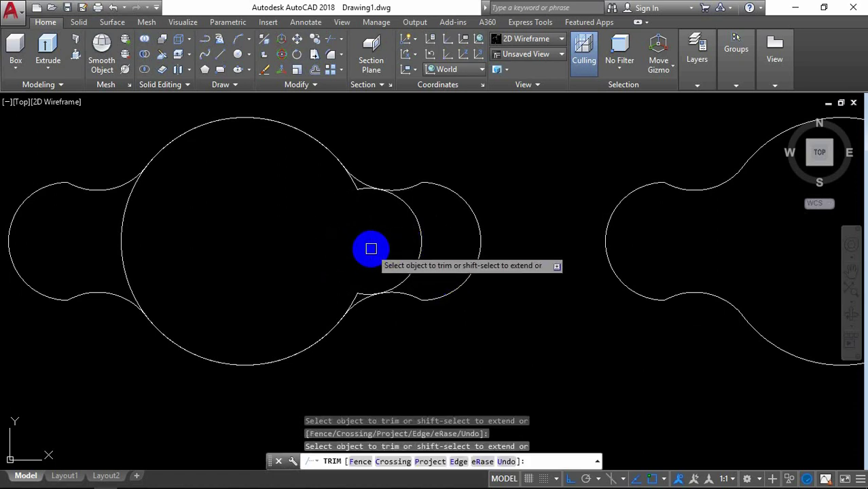
{"action": "left_click", "coordinate": [370, 248]}
Mirror the trimmed arc about the big circle's vertical centre line, keeping the original
{"action": "type", "text": "mi"}
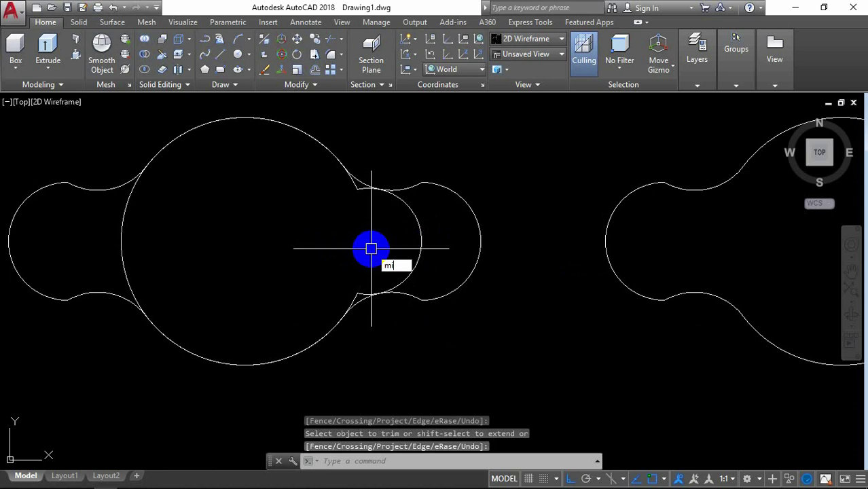
{"action": "left_click", "coordinate": [417, 278]}
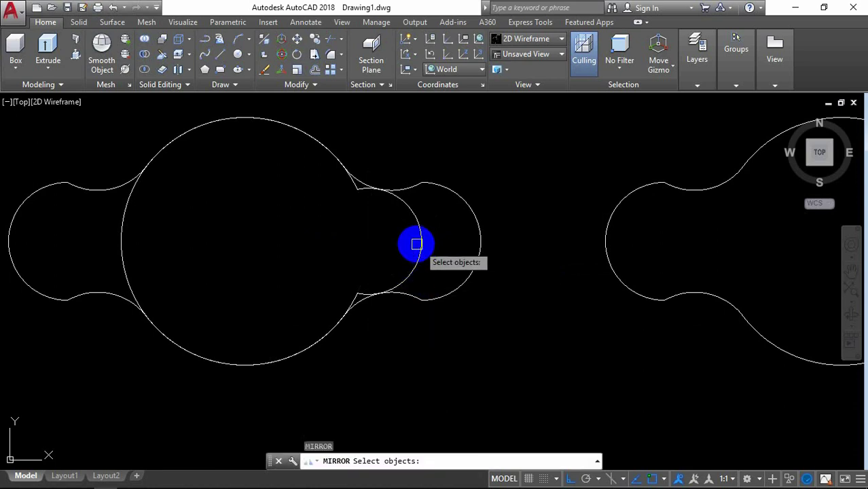
{"action": "left_click", "coordinate": [417, 243]}
{"action": "scroll", "coordinate": [438, 242], "scroll_direction": "down", "scroll_amount": 2}
{"action": "key", "text": "Return"}
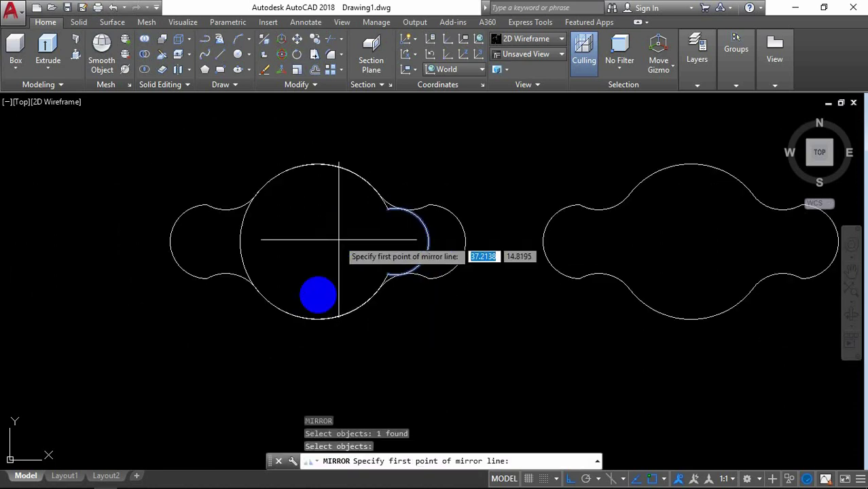
{"action": "left_click", "coordinate": [317, 242]}
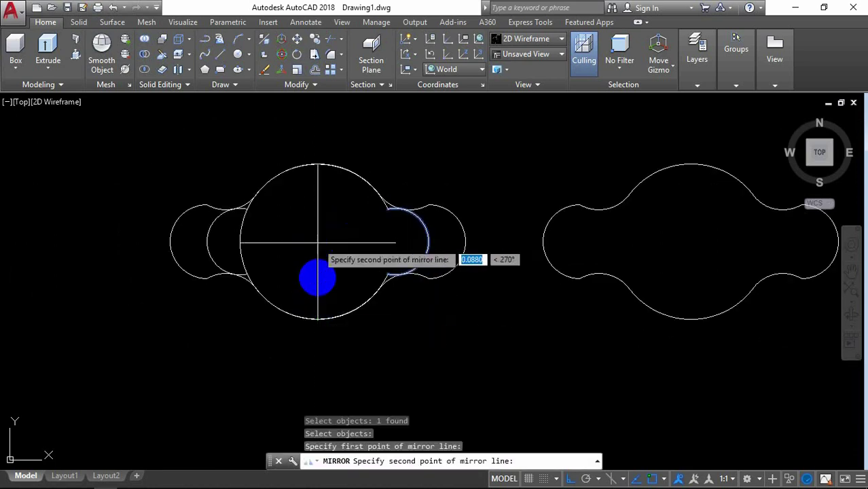
{"action": "left_click", "coordinate": [315, 318]}
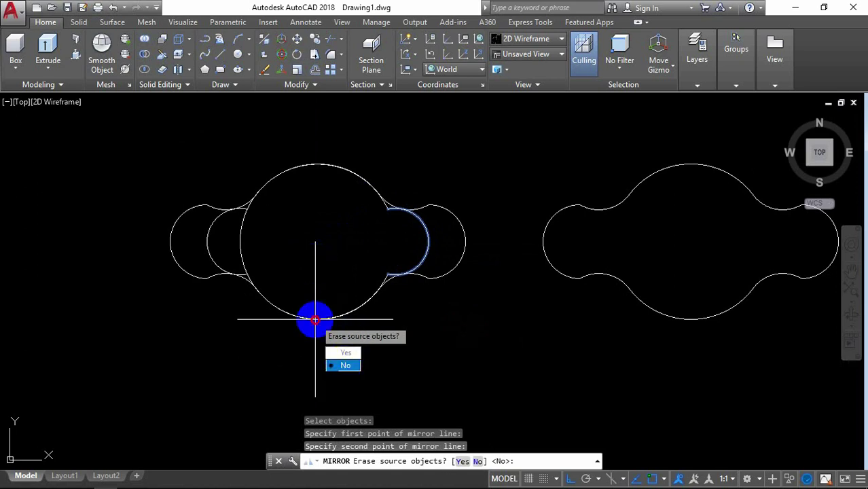
{"action": "key", "text": "Return"}
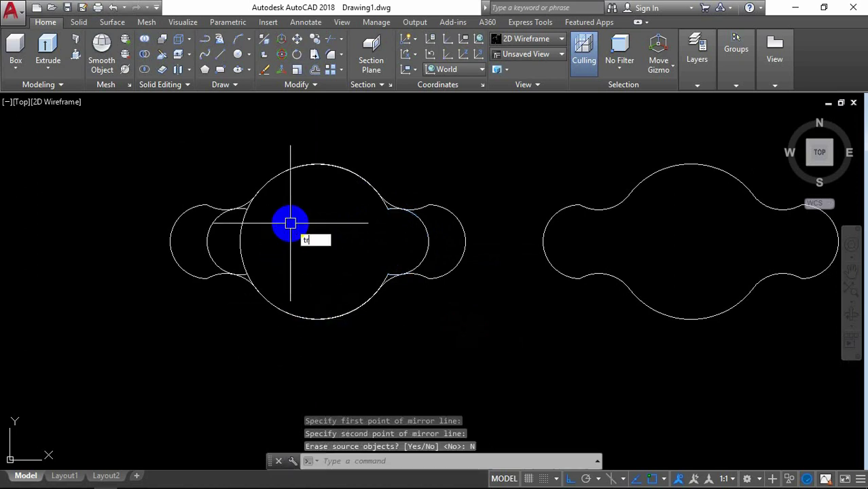
Trim the overlapping arcs on the left side
{"action": "left_click", "coordinate": [330, 254]}
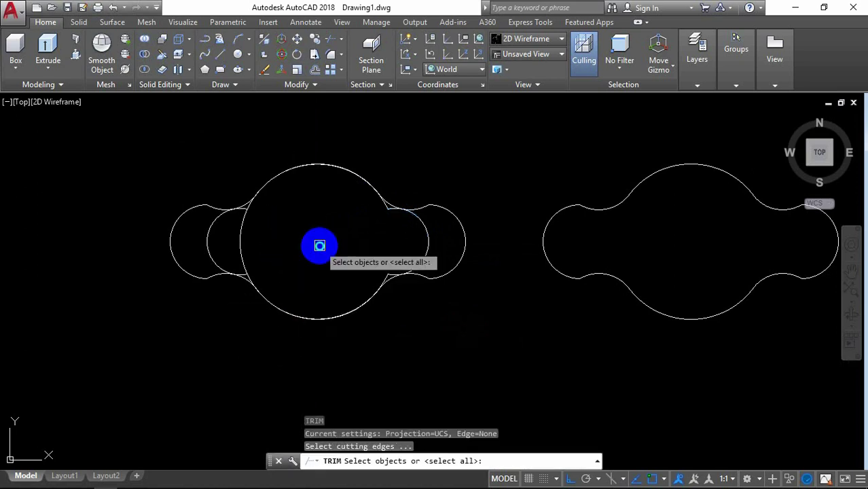
{"action": "key", "text": "Return"}
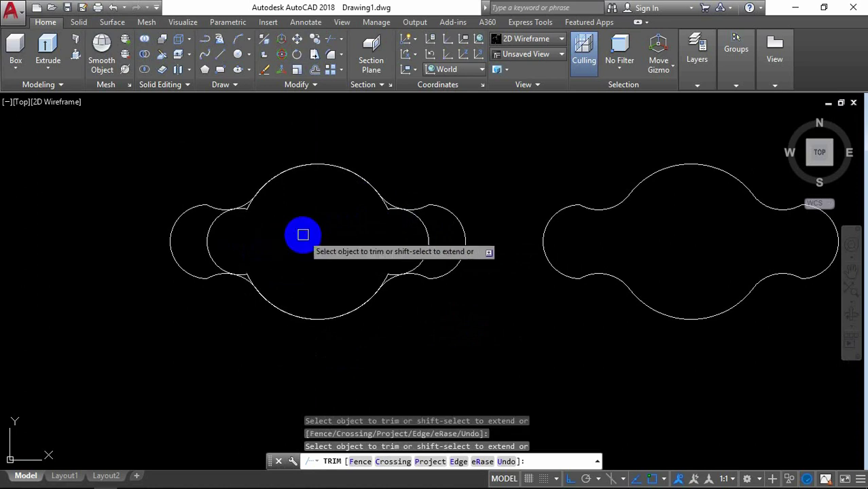
{"action": "key", "text": "Return"}
{"action": "scroll", "coordinate": [311, 252], "scroll_direction": "down", "scroll_amount": 2}
{"action": "scroll", "coordinate": [349, 310], "scroll_direction": "up", "scroll_amount": 2}
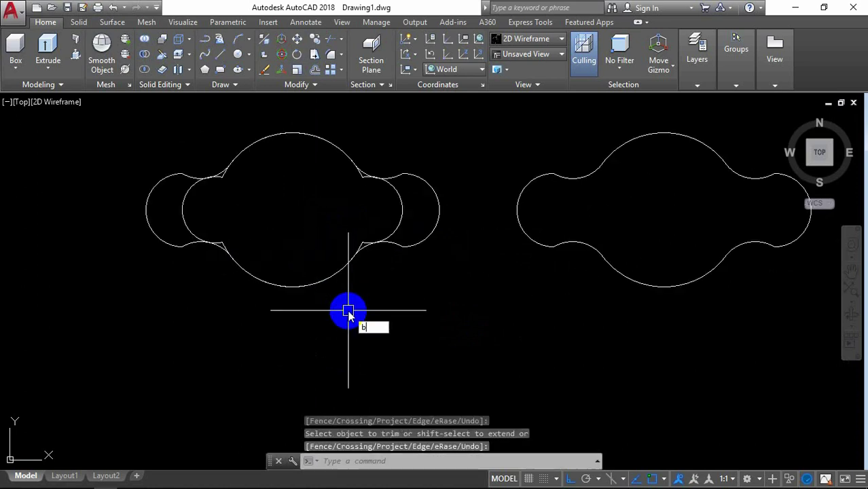
Create a closed boundary polyline by picking a point inside the left profile
{"action": "type", "text": "o"}
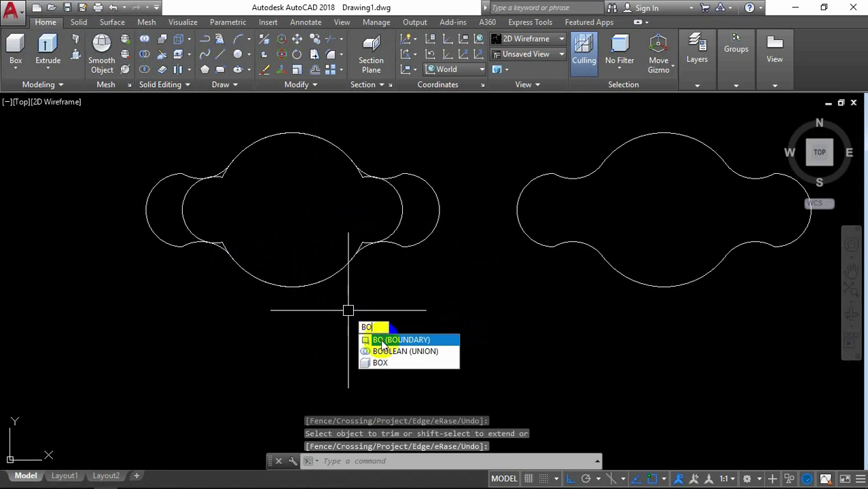
{"action": "left_click", "coordinate": [381, 339]}
{"action": "left_click", "coordinate": [361, 117]}
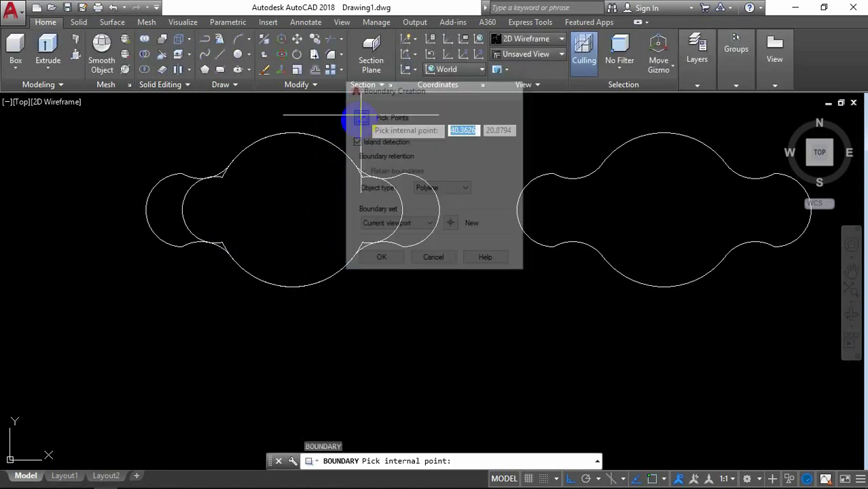
{"action": "left_click", "coordinate": [286, 204]}
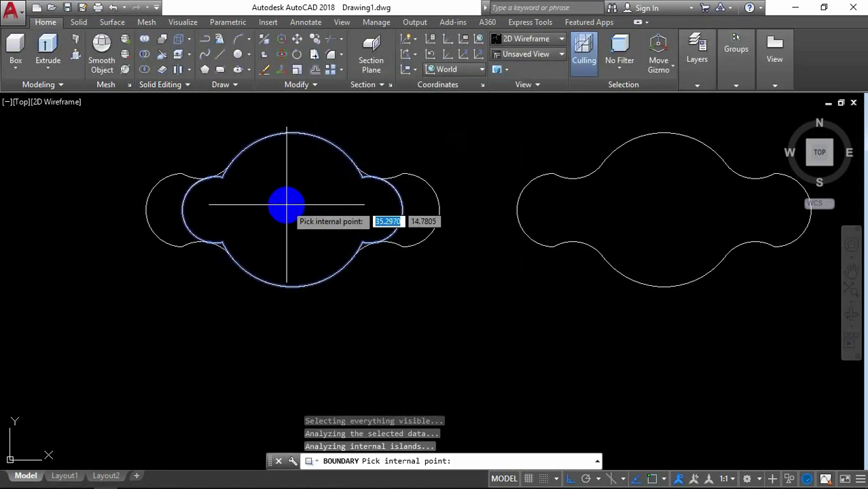
{"action": "key", "text": "Return"}
{"action": "type", "text": "M"}
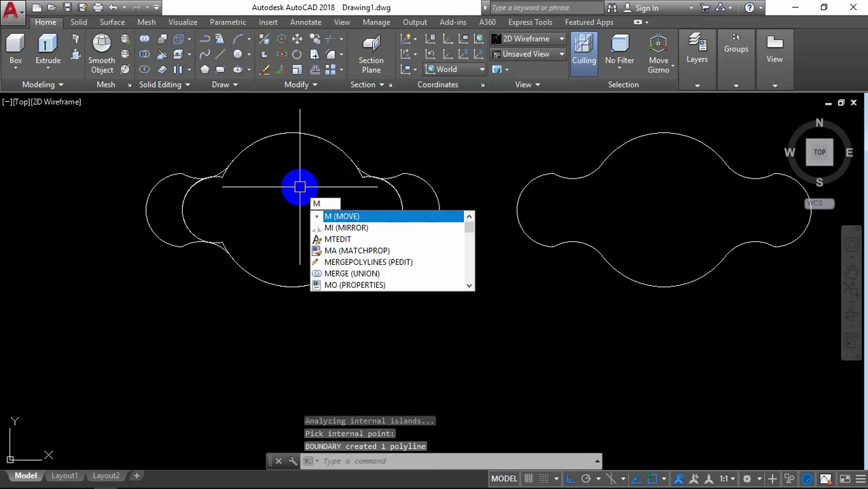
Move the traced boundary polyline from its centre into the right-hand wing nut outline
{"action": "key", "text": "Return"}
{"action": "left_click", "coordinate": [403, 214]}
{"action": "key", "text": "Return"}
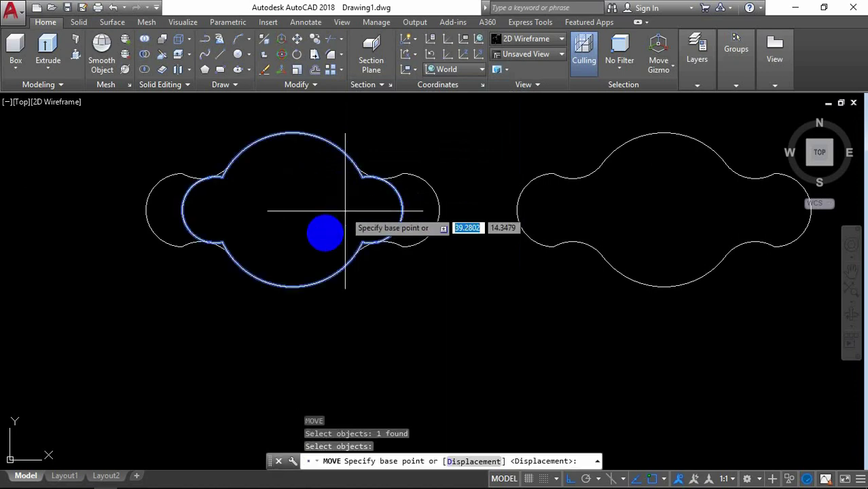
{"action": "left_click", "coordinate": [292, 209]}
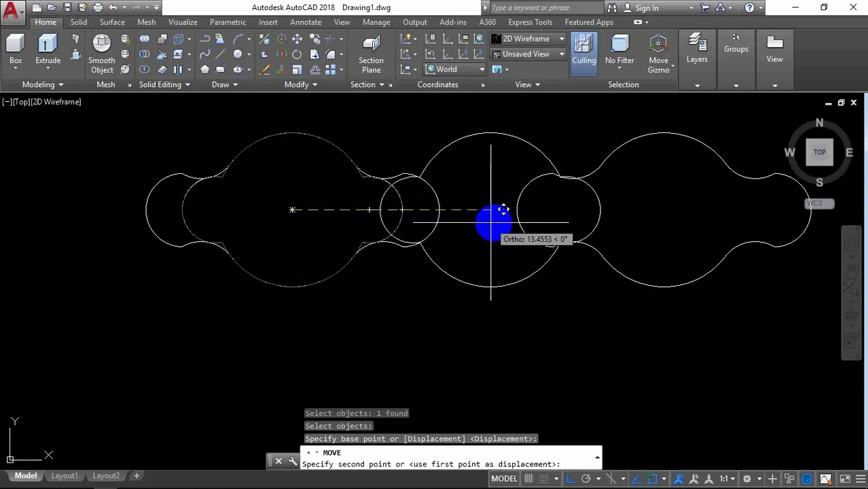
{"action": "left_click", "coordinate": [664, 213]}
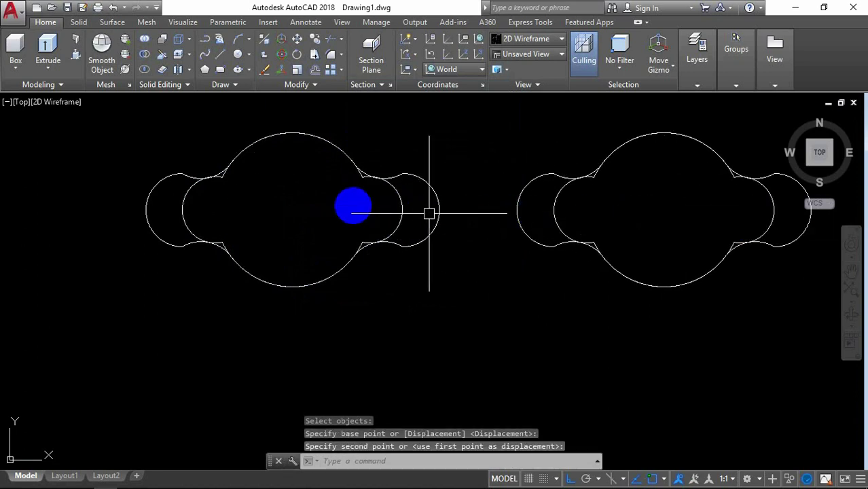
{"action": "scroll", "coordinate": [267, 197], "scroll_direction": "down", "scroll_amount": 3}
{"action": "scroll", "coordinate": [267, 197], "scroll_direction": "down", "scroll_amount": 2}
{"action": "scroll", "coordinate": [317, 180], "scroll_direction": "up", "scroll_amount": 2}
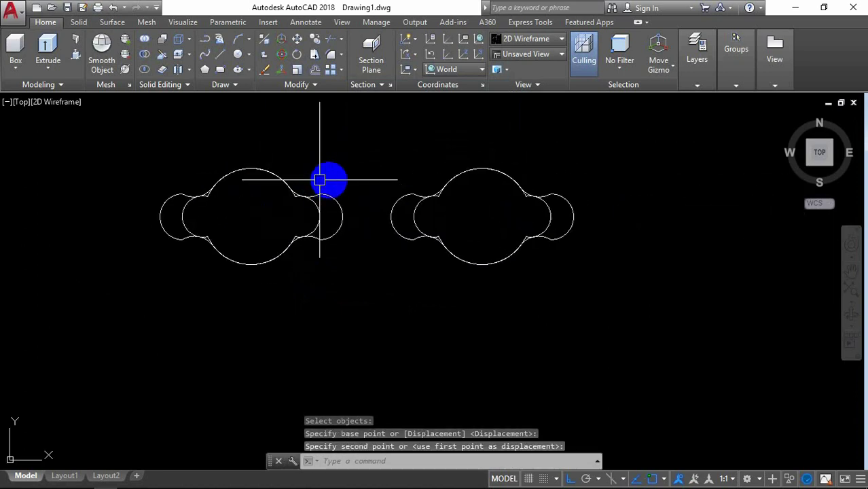
{"action": "mouse_move", "coordinate": [487, 171]}
{"action": "middle_mouse_down"}
{"action": "mouse_move", "coordinate": [402, 184]}
{"action": "mouse_move", "coordinate": [364, 201]}
{"action": "middle_mouse_up"}
{"action": "scroll", "coordinate": [420, 193], "scroll_direction": "up", "scroll_amount": 1}
{"action": "scroll", "coordinate": [420, 193], "scroll_direction": "up", "scroll_amount": 1}
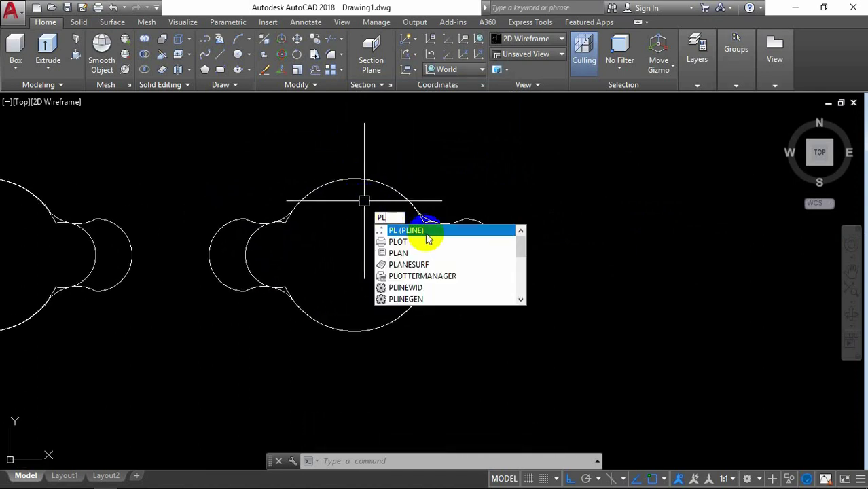
{"action": "mouse_move", "coordinate": [405, 230]}
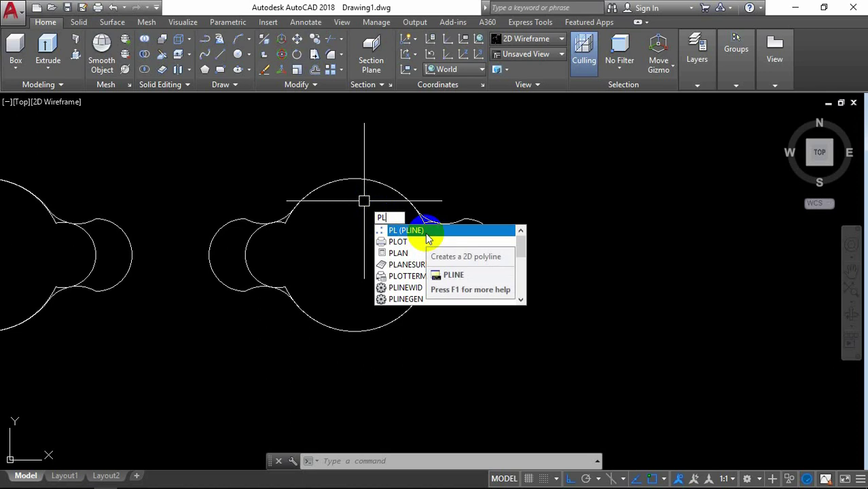
Draw a polyline from the big circle's centre: a horizontal segment, then a 10-unit upward segment
{"action": "left_click", "coordinate": [426, 234]}
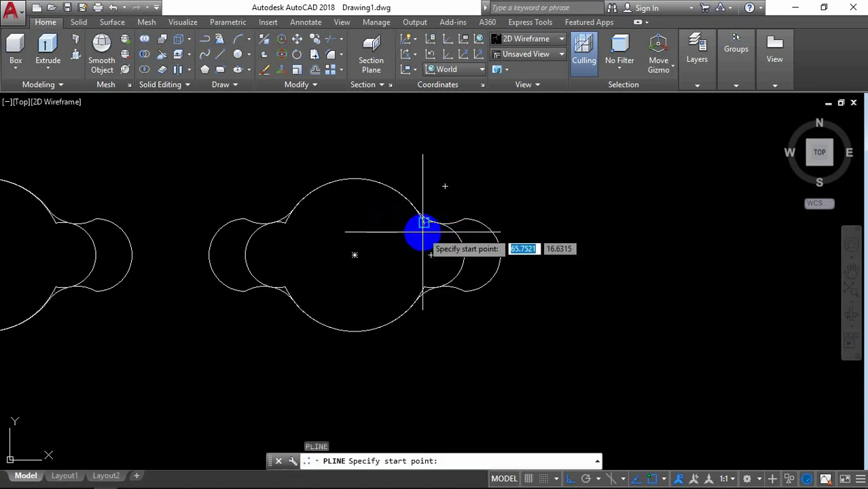
{"action": "left_click", "coordinate": [354, 254]}
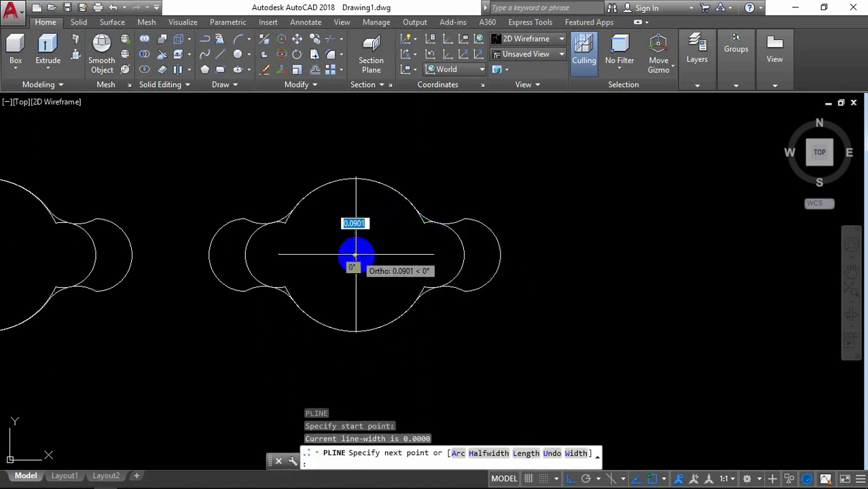
{"action": "left_click", "coordinate": [501, 255]}
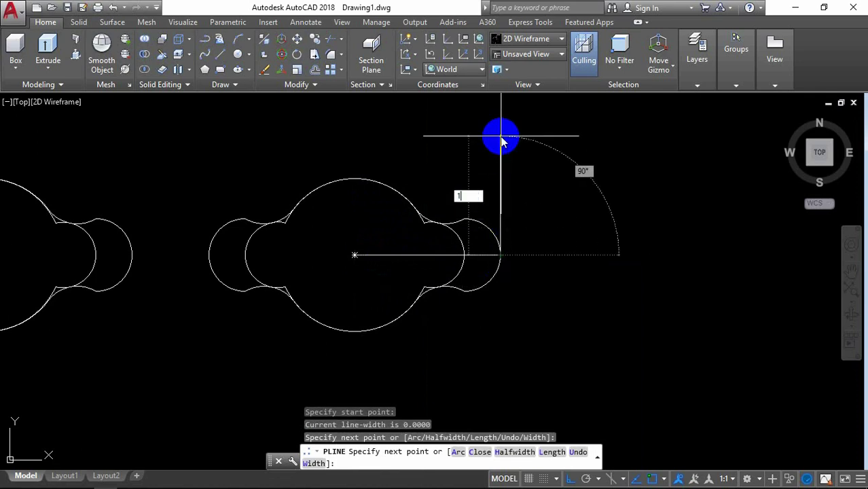
{"action": "type", "text": "0"}
{"action": "key", "text": "Return"}
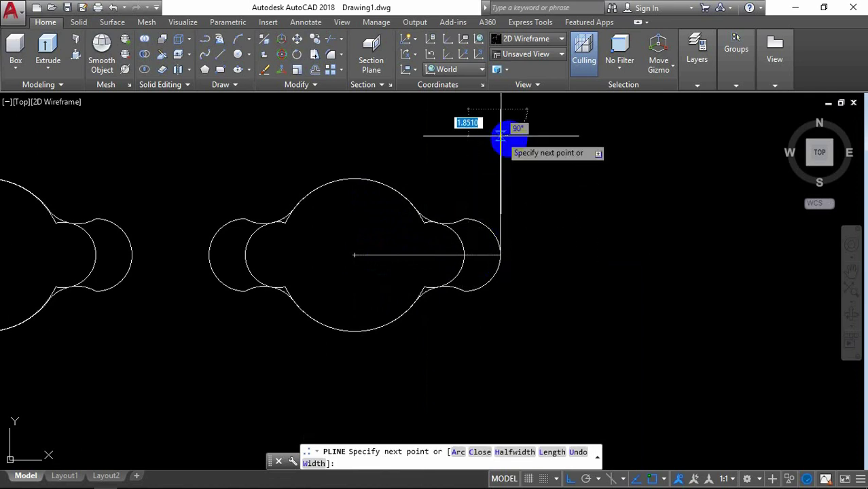
{"action": "key", "text": "Return"}
{"action": "middle_click_drag", "start_coordinate": [550, 176], "coordinate": [546, 224]}
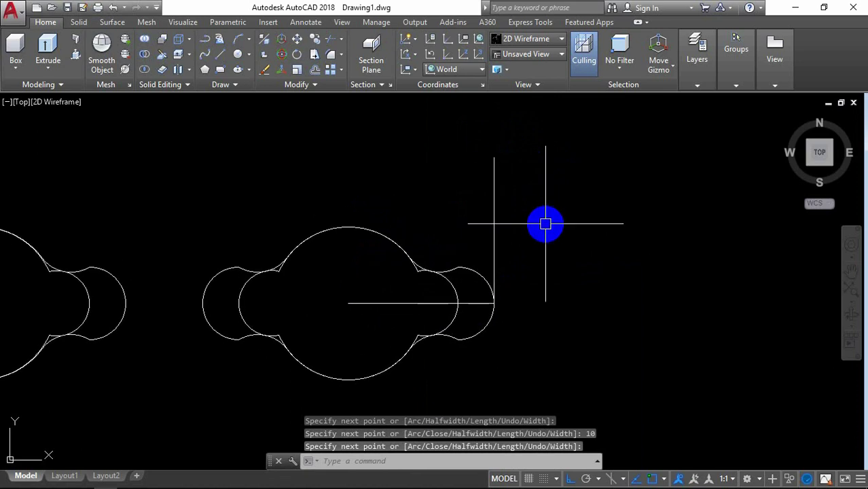
Draw the closed wing polyline from the nut centre: 2 up, 5 right, then the upright's top corners
{"action": "right_click", "coordinate": [557, 156]}
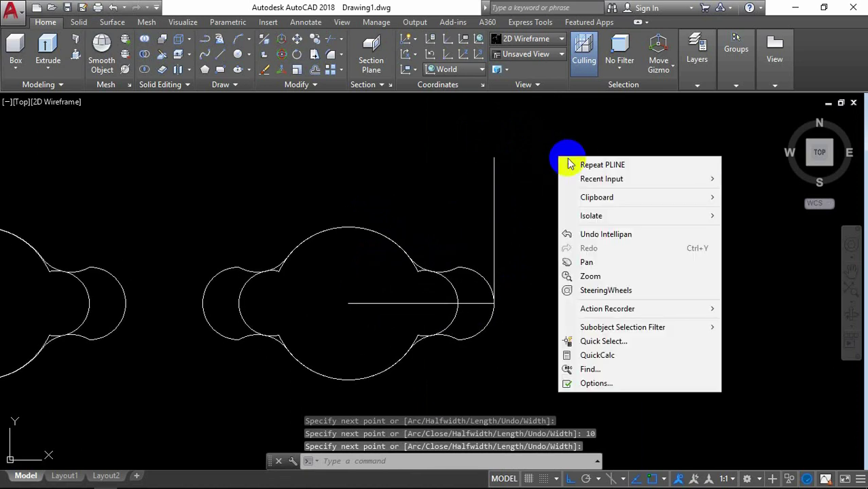
{"action": "left_click", "coordinate": [588, 170]}
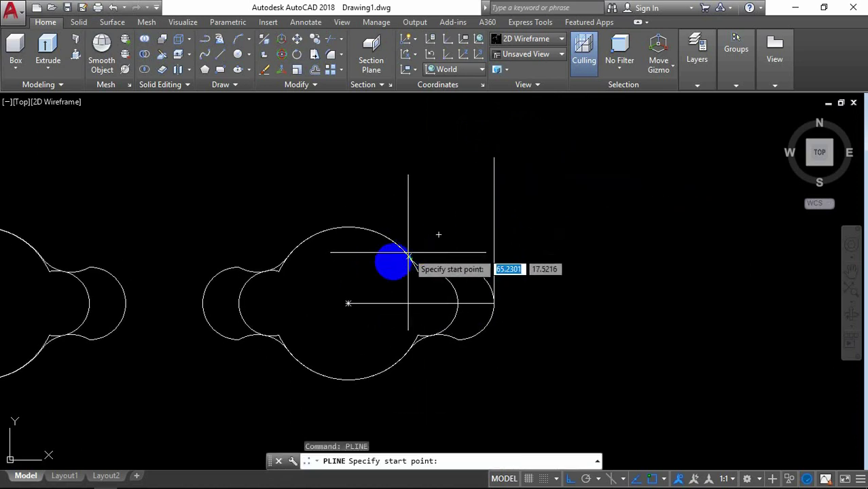
{"action": "left_click", "coordinate": [348, 303]}
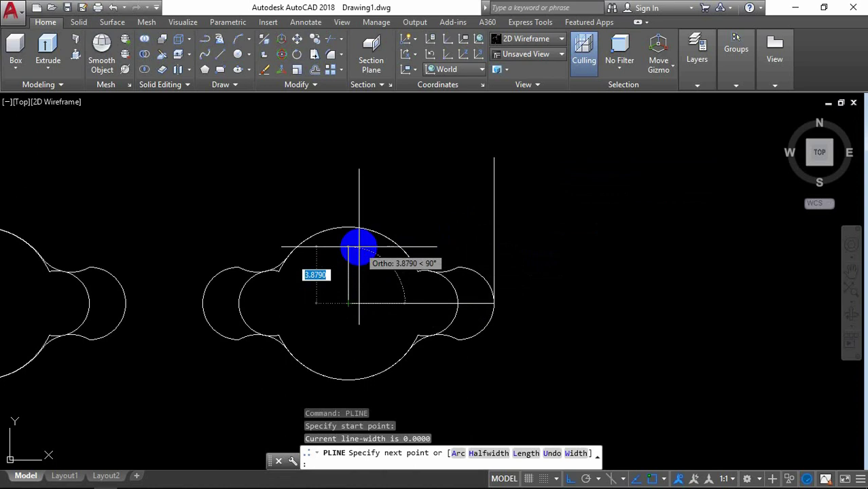
{"action": "key", "text": "Return"}
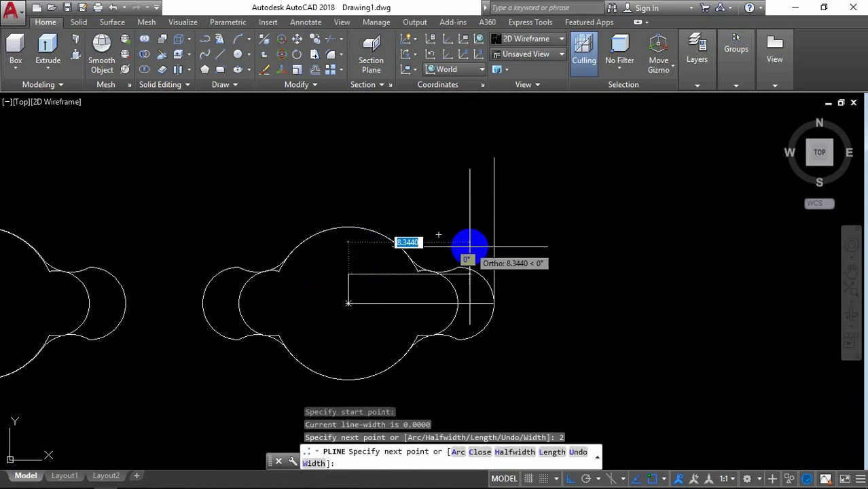
{"action": "key", "text": "Return"}
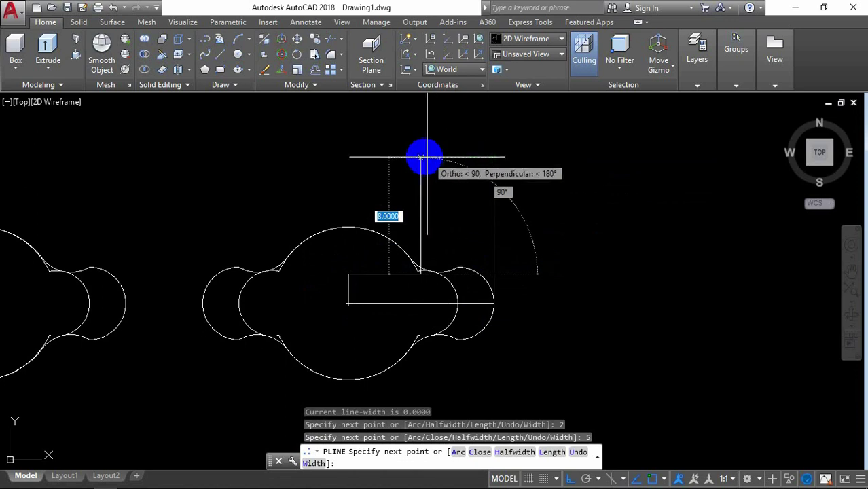
{"action": "left_click", "coordinate": [420, 158]}
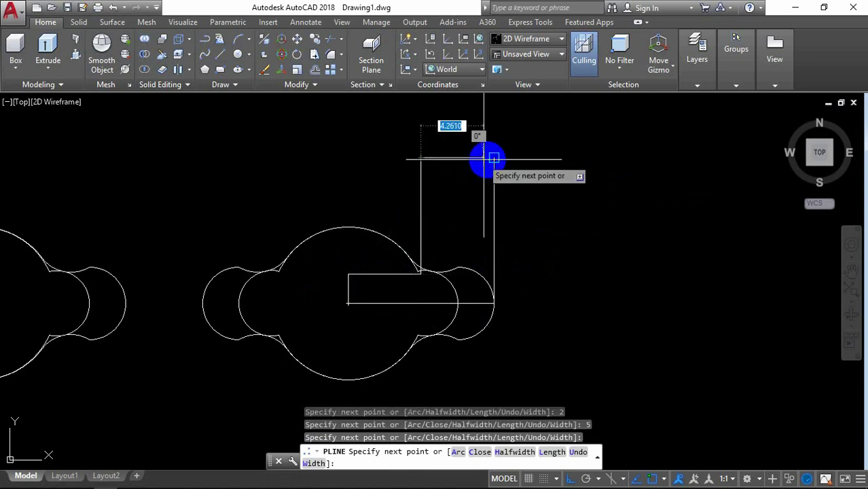
{"action": "left_click", "coordinate": [493, 157]}
{"action": "key", "text": "Return"}
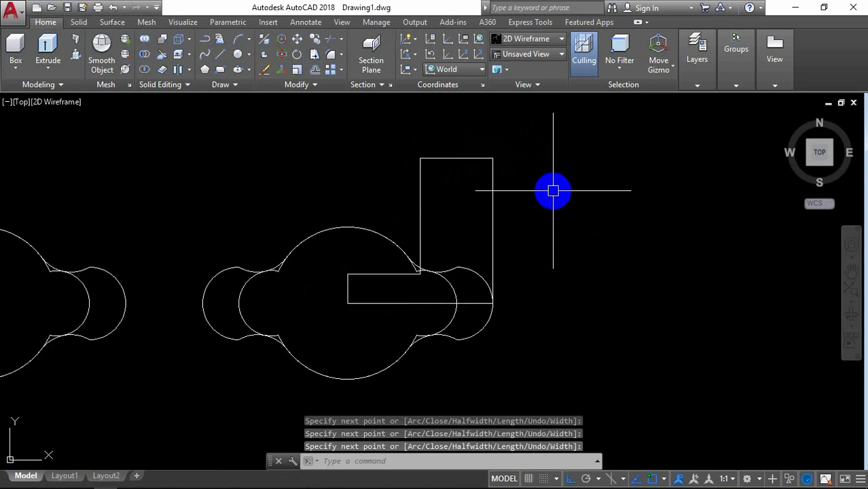
Fillet the upright's top-left corner, with the radius set by two picked points
{"action": "type", "text": "F"}
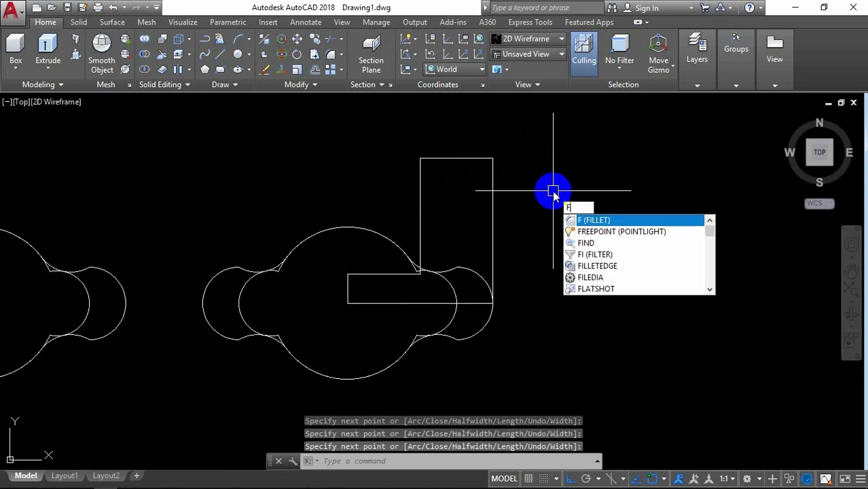
{"action": "left_click", "coordinate": [584, 220]}
{"action": "type", "text": "r"}
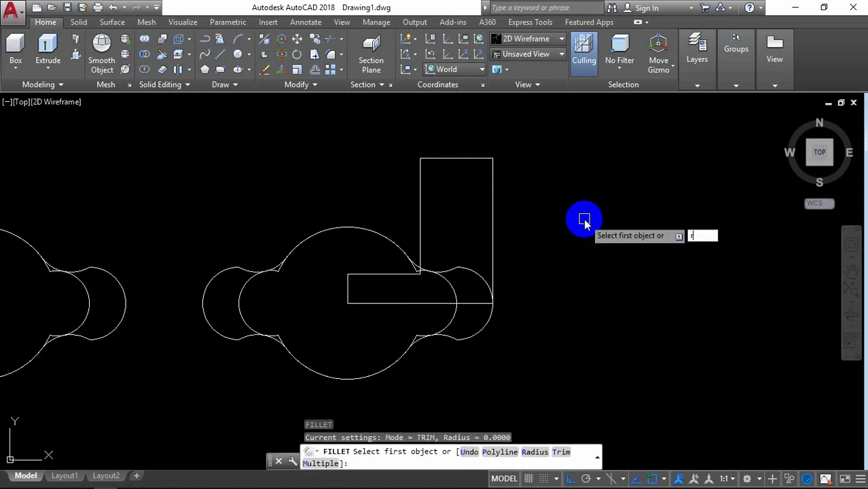
{"action": "key", "text": "Return"}
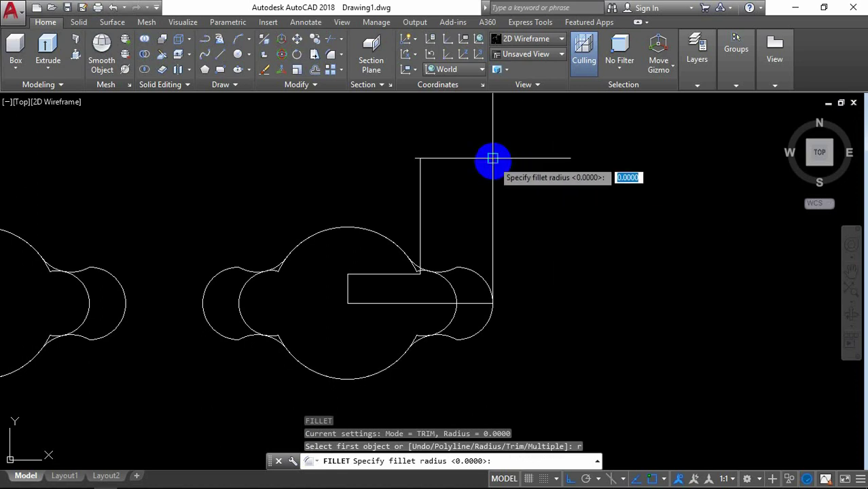
{"action": "left_click", "coordinate": [493, 159]}
{"action": "left_click", "coordinate": [420, 158]}
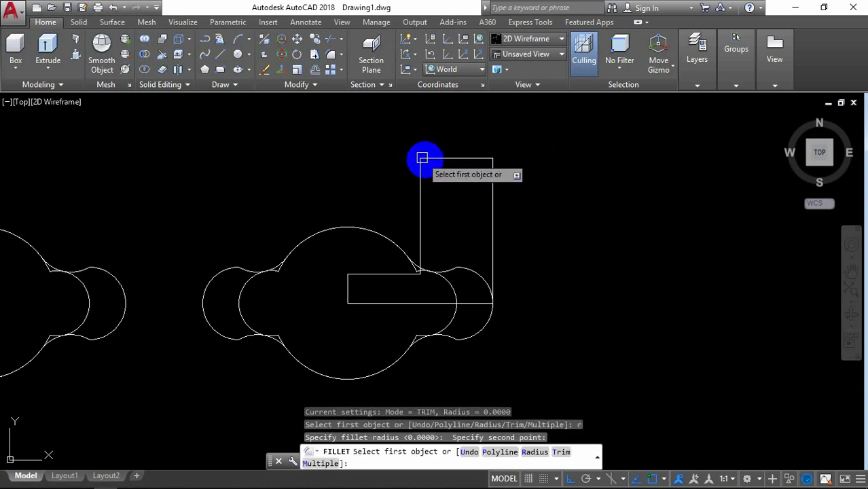
{"action": "left_click", "coordinate": [418, 201]}
{"action": "left_click", "coordinate": [445, 159]}
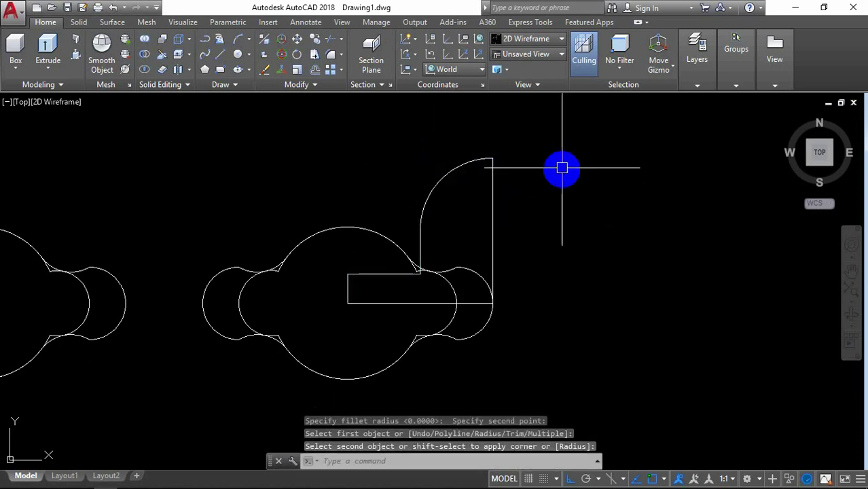
{"action": "scroll", "coordinate": [352, 300], "scroll_direction": "up", "scroll_amount": 2}
{"action": "type", "text": "TR"}
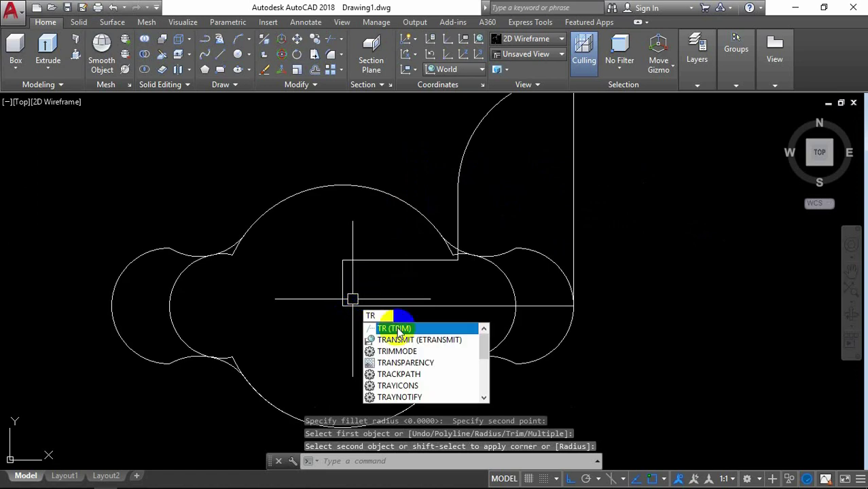
Trim away the short vertical end line at the nut's centre
{"action": "left_click", "coordinate": [398, 329]}
{"action": "key", "text": "Return"}
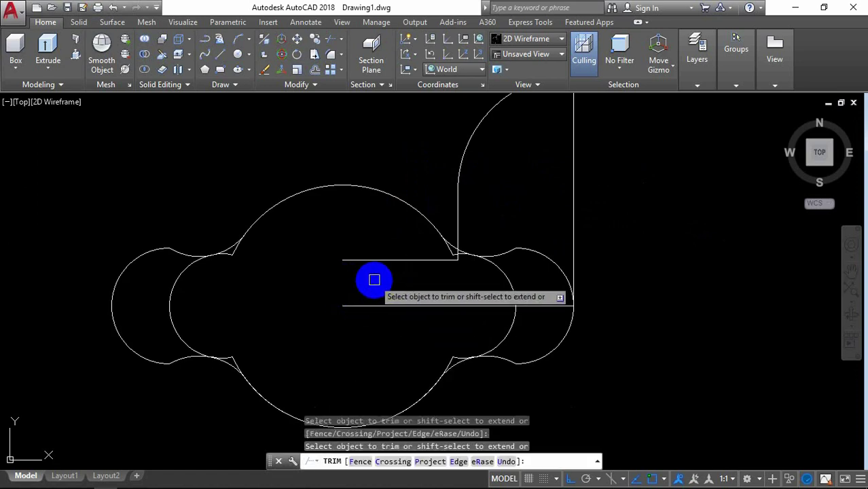
{"action": "scroll", "coordinate": [372, 279], "scroll_direction": "down", "scroll_amount": 2}
{"action": "key", "text": "Escape"}
{"action": "type", "text": "MI"}
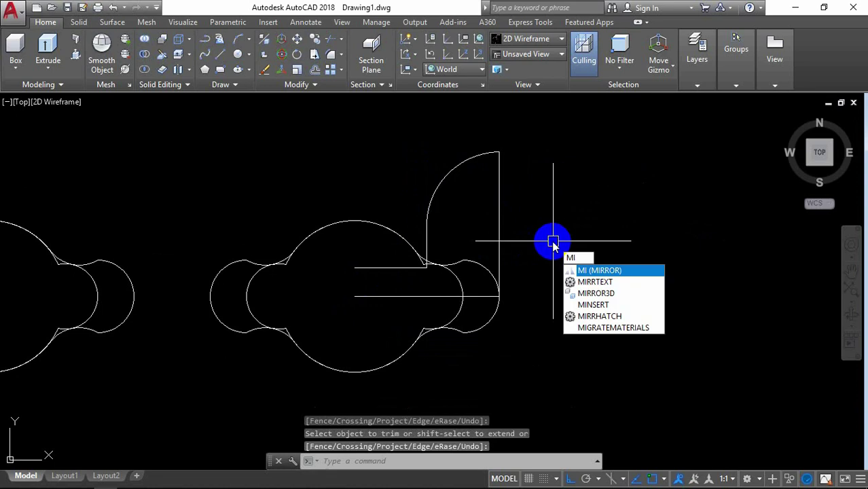
Mirror the wing across a vertical line through the nut centre, keeping the original
{"action": "key", "text": "Return"}
{"action": "left_click", "coordinate": [520, 136]}
{"action": "left_click", "coordinate": [421, 292]}
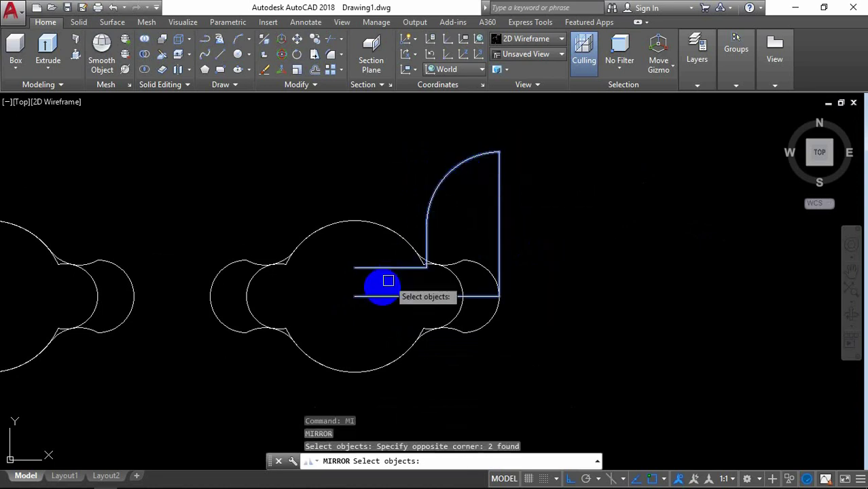
{"action": "key", "text": "Return"}
{"action": "left_click", "coordinate": [355, 296]}
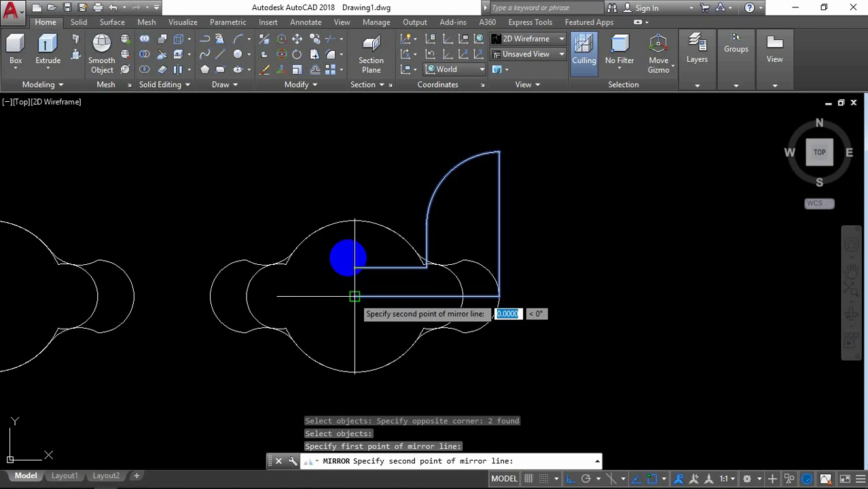
{"action": "left_click", "coordinate": [354, 263]}
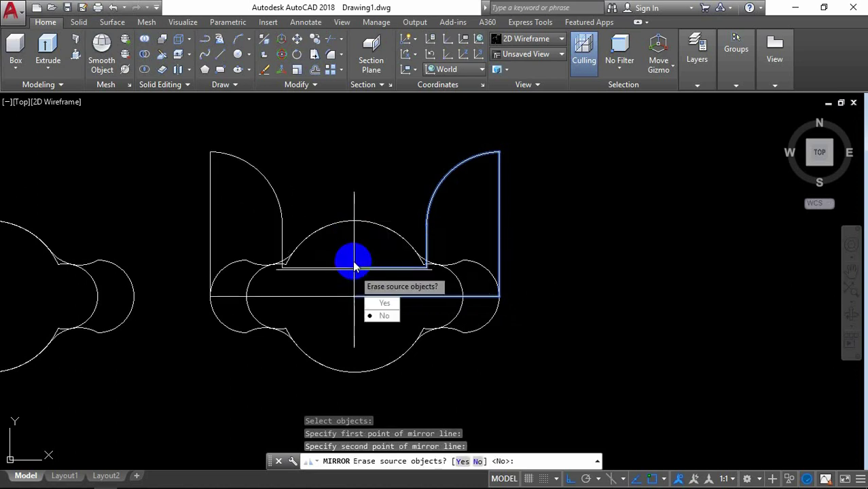
{"action": "left_click", "coordinate": [382, 317]}
{"action": "type", "text": "J"}
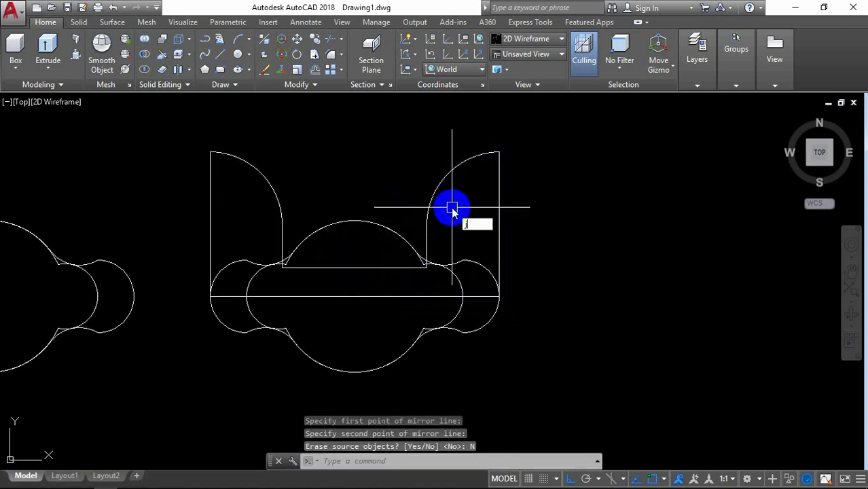
Join the right and left wings' inner curves into one polyline
{"action": "left_click", "coordinate": [479, 237]}
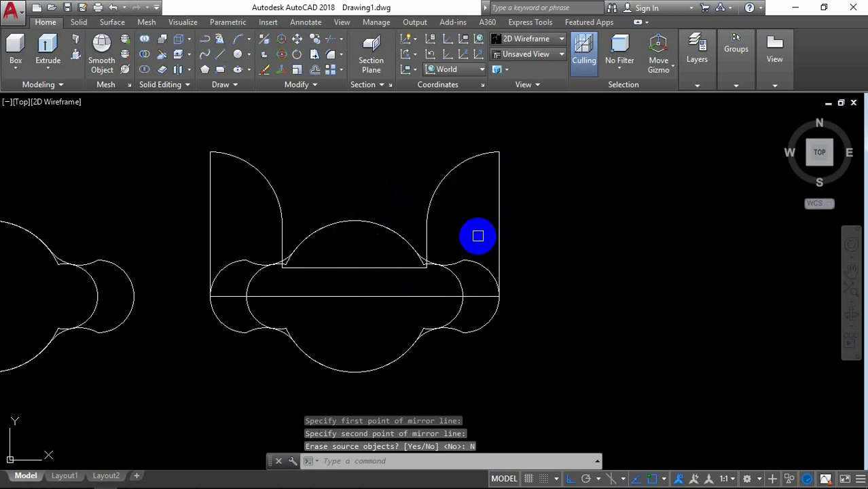
{"action": "type", "text": "JOIN"}
{"action": "left_click", "coordinate": [436, 198]}
{"action": "left_click", "coordinate": [280, 203]}
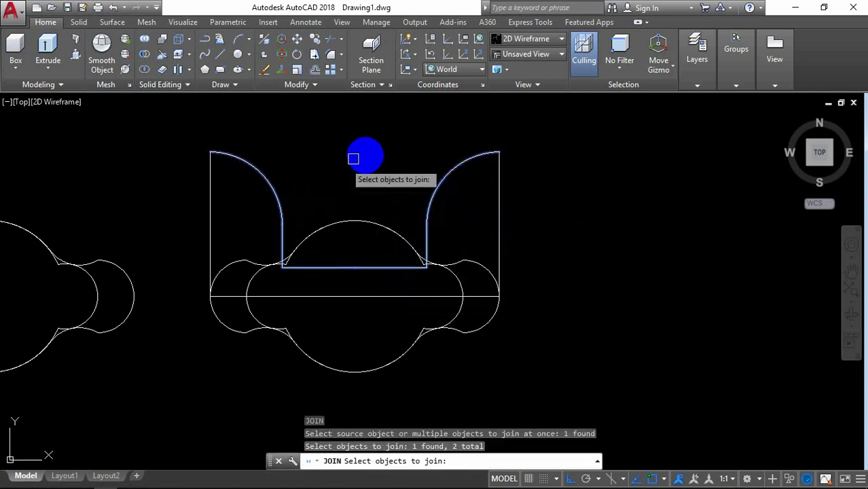
{"action": "key", "text": "Return"}
{"action": "left_click", "coordinate": [437, 184]}
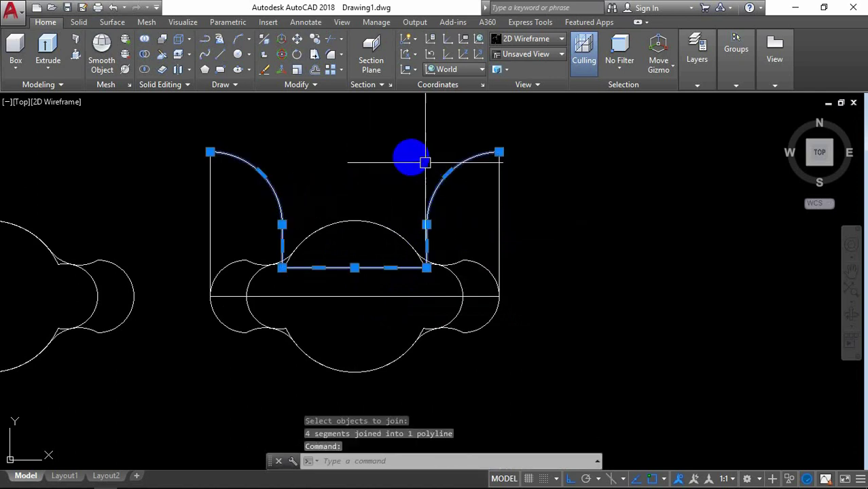
{"action": "key", "text": "Escape"}
{"action": "scroll", "coordinate": [419, 166], "scroll_direction": "down", "scroll_amount": 2}
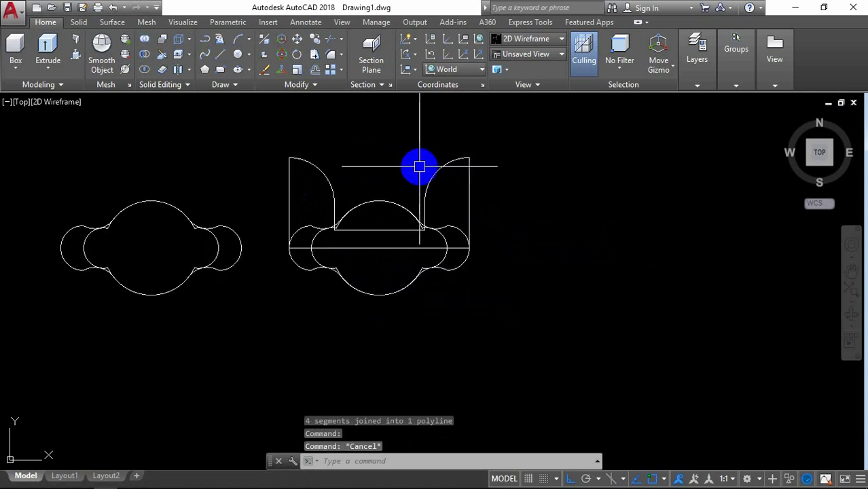
{"action": "scroll", "coordinate": [419, 166], "scroll_direction": "up", "scroll_amount": 2}
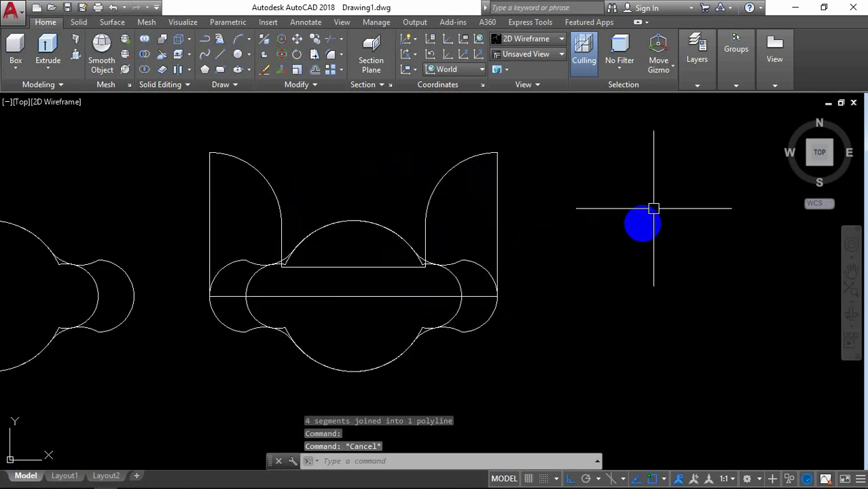
Switch to SW Isometric view and move the nut body 10 units up along Z
{"action": "left_click", "coordinate": [809, 167]}
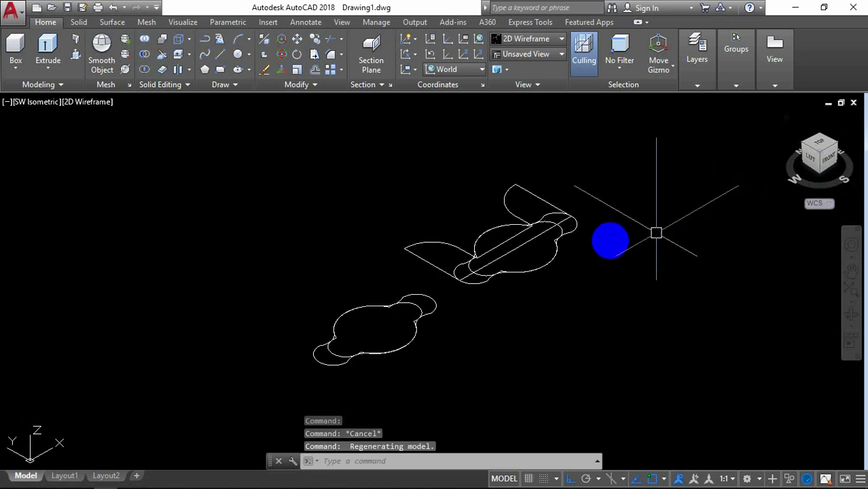
{"action": "middle_click_drag", "start_coordinate": [633, 193], "coordinate": [611, 221]}
{"action": "type", "text": "M"}
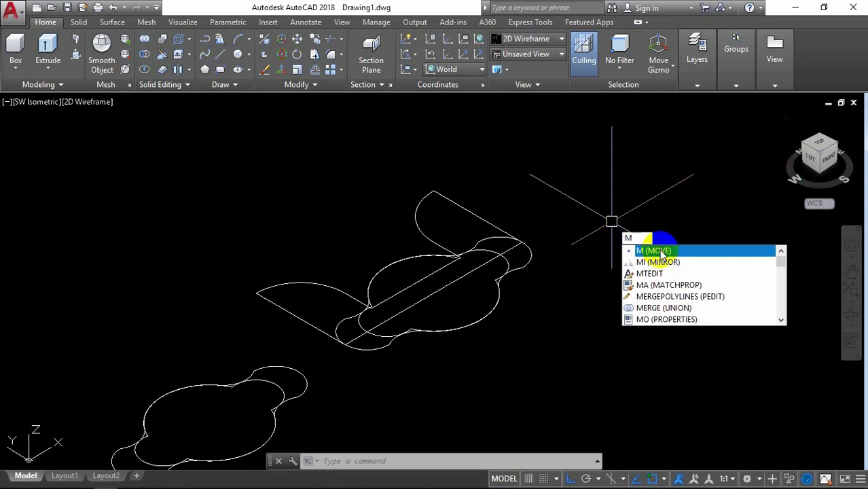
{"action": "left_click", "coordinate": [661, 251]}
{"action": "left_click", "coordinate": [530, 253]}
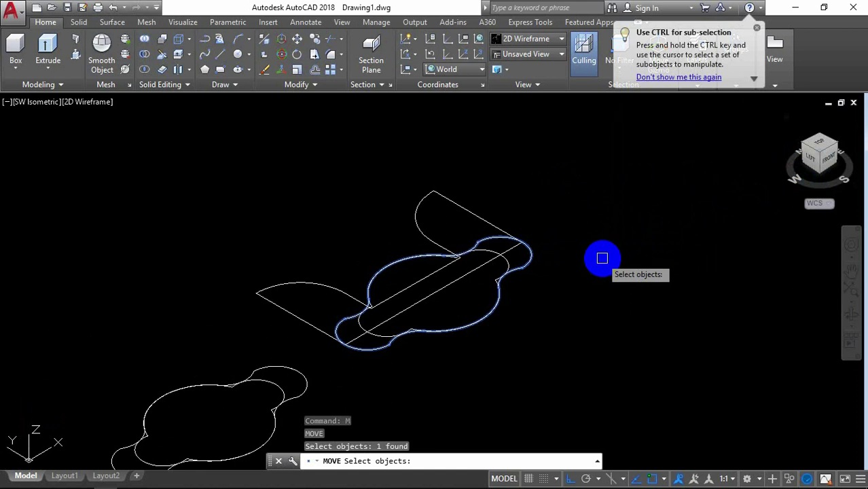
{"action": "key", "text": "Return"}
{"action": "left_click", "coordinate": [610, 269]}
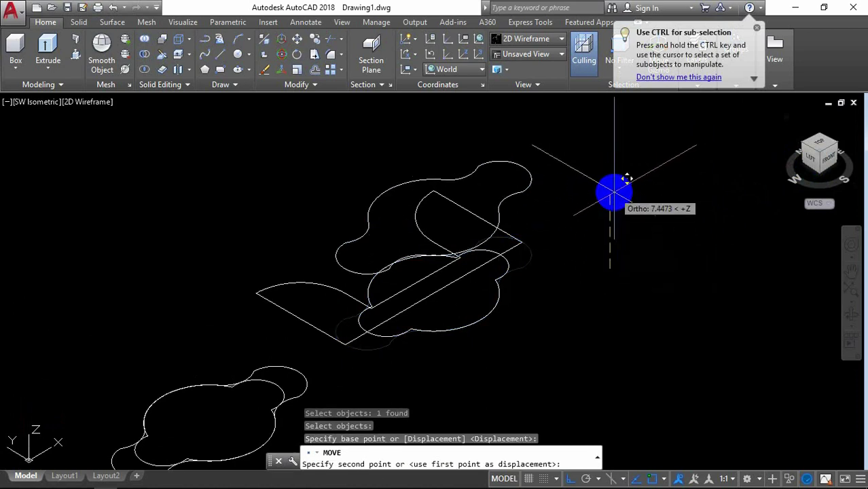
{"action": "type", "text": "10"}
{"action": "key", "text": "Return"}
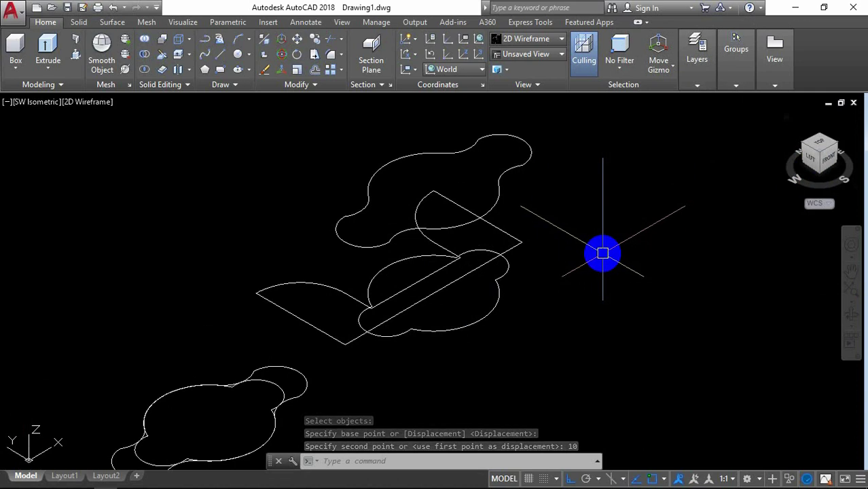
Draw a circle of diameter 6 centred on the nut body's hub
{"action": "type", "text": "c"}
{"action": "left_click", "coordinate": [639, 282]}
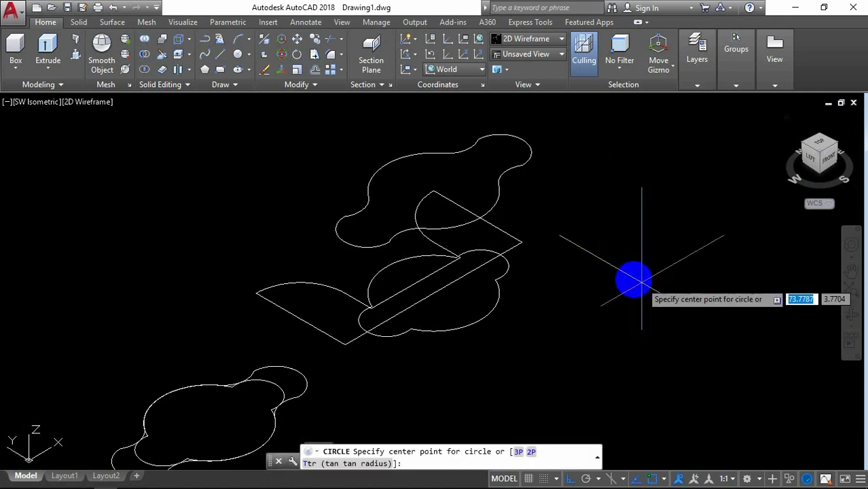
{"action": "left_click", "coordinate": [433, 294]}
{"action": "type", "text": "d"}
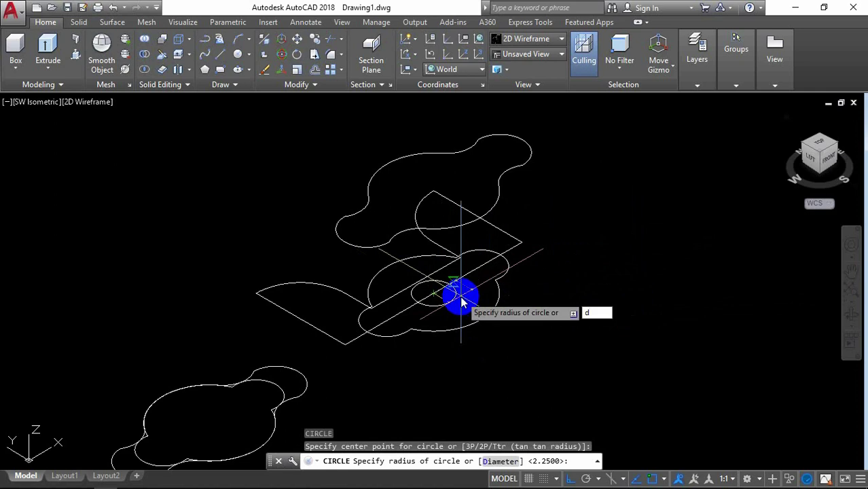
{"action": "key", "text": "Return"}
{"action": "type", "text": "6"}
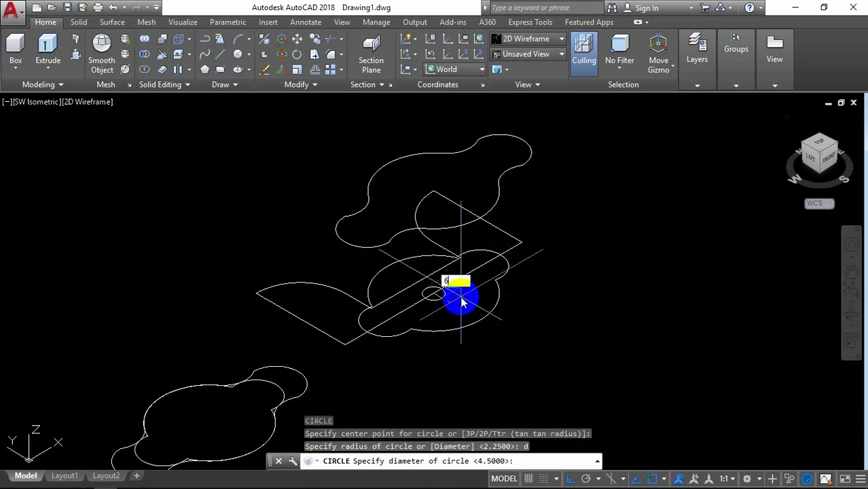
{"action": "key", "text": "Return"}
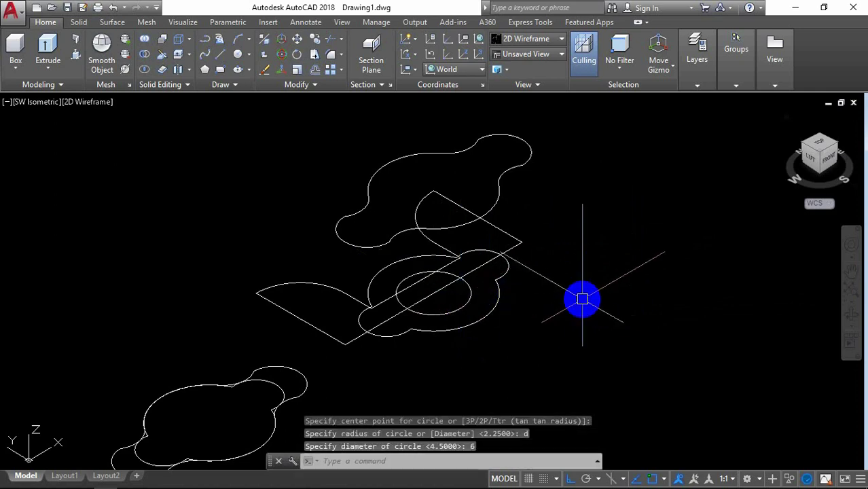
Copy the 6-diameter hub circle 2 units up along Z
{"action": "type", "text": "co"}
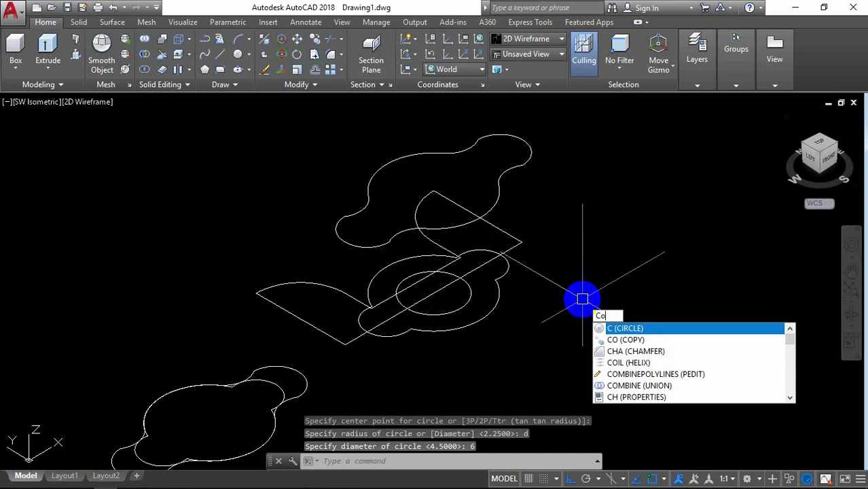
{"action": "key", "text": "Return"}
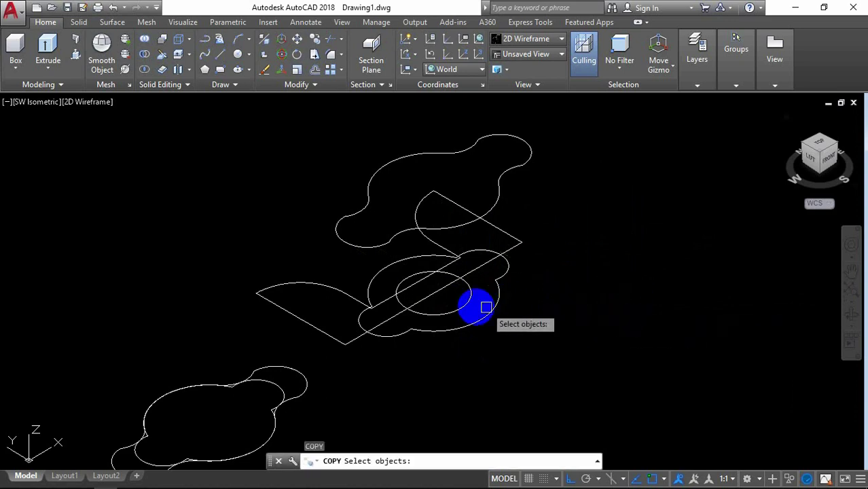
{"action": "left_click", "coordinate": [469, 300]}
{"action": "key", "text": "Return"}
{"action": "left_click", "coordinate": [575, 317]}
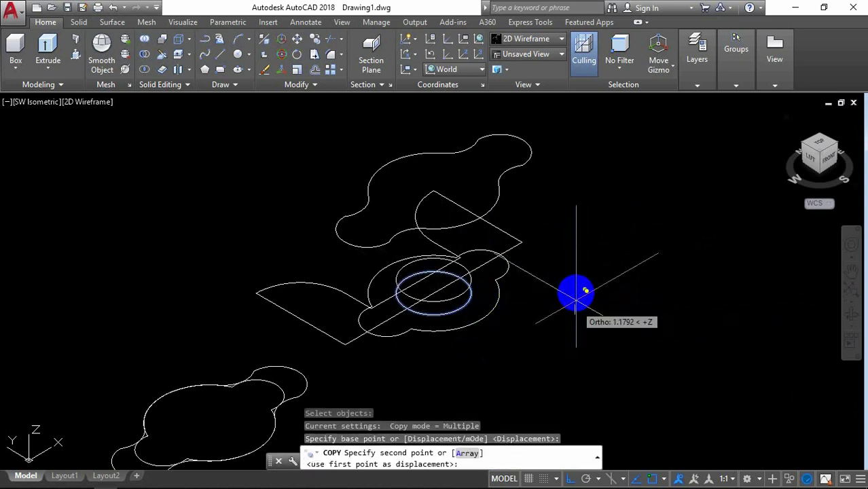
{"action": "type", "text": "2"}
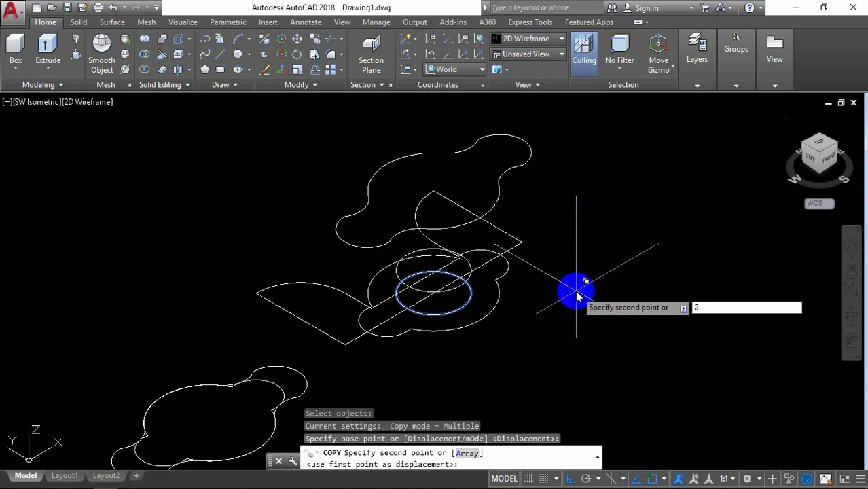
{"action": "key", "text": "Return"}
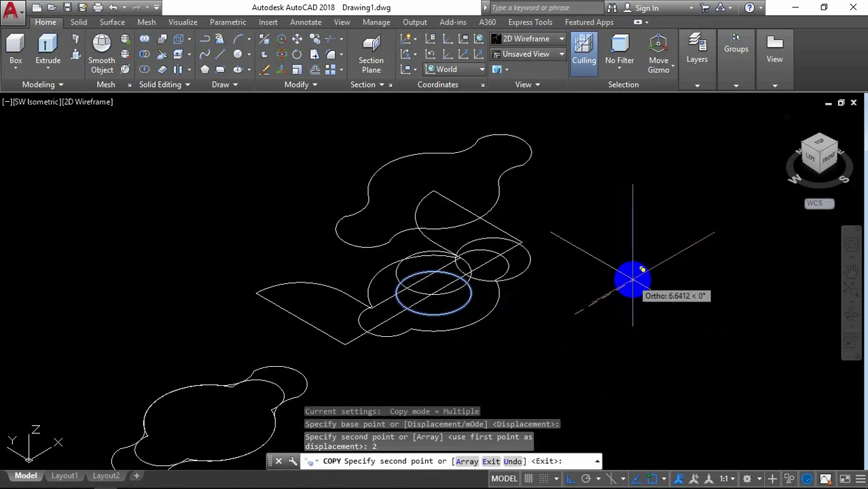
{"action": "key", "text": "Return"}
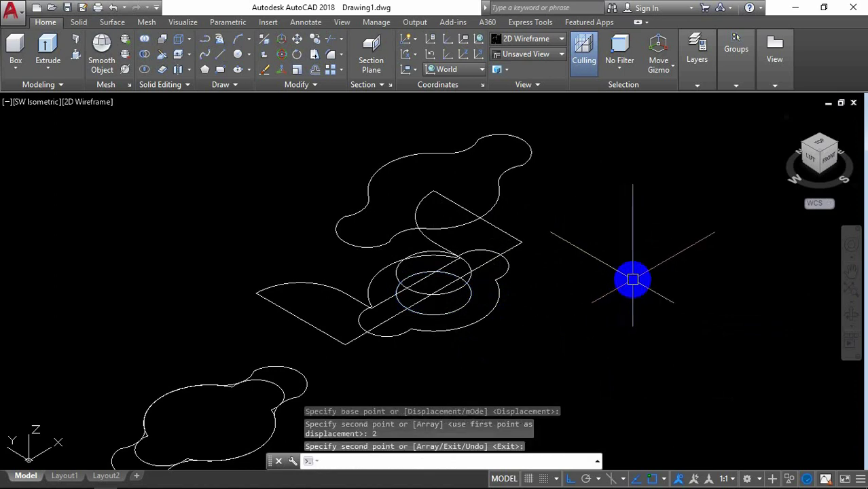
Move the wing nut outline 2 units up along Z
{"action": "type", "text": "M"}
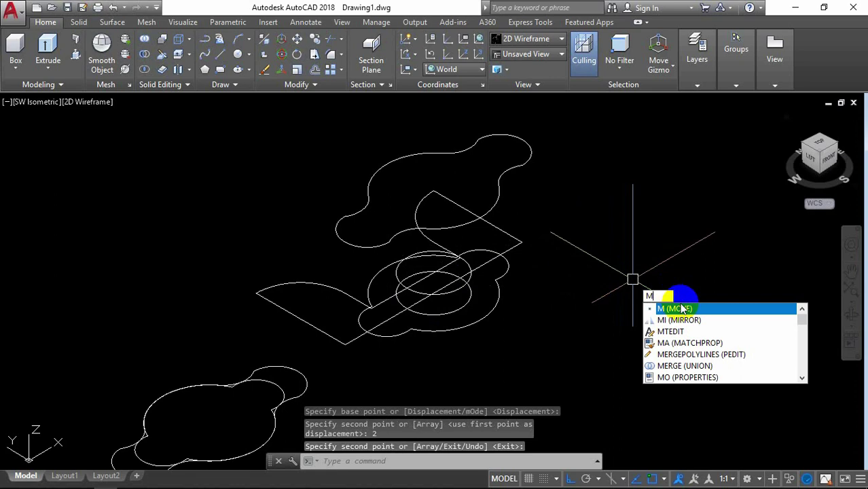
{"action": "left_click", "coordinate": [679, 309]}
{"action": "left_click", "coordinate": [499, 299]}
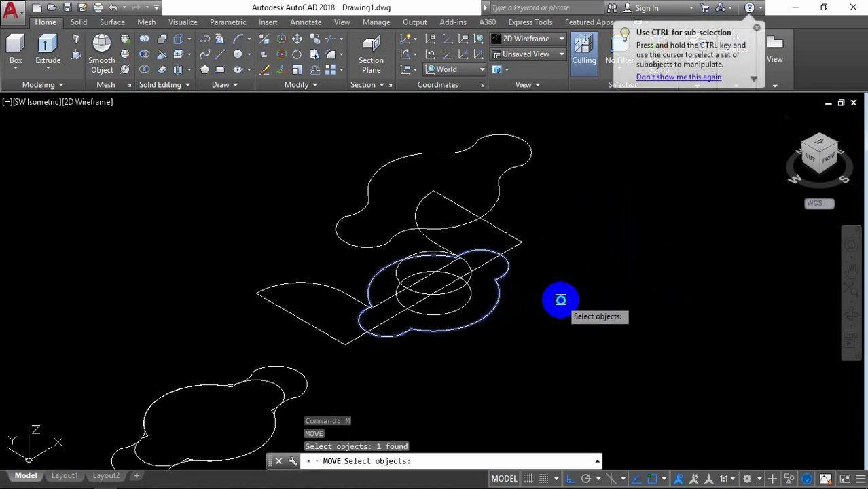
{"action": "key", "text": "Return"}
{"action": "left_click", "coordinate": [574, 311]}
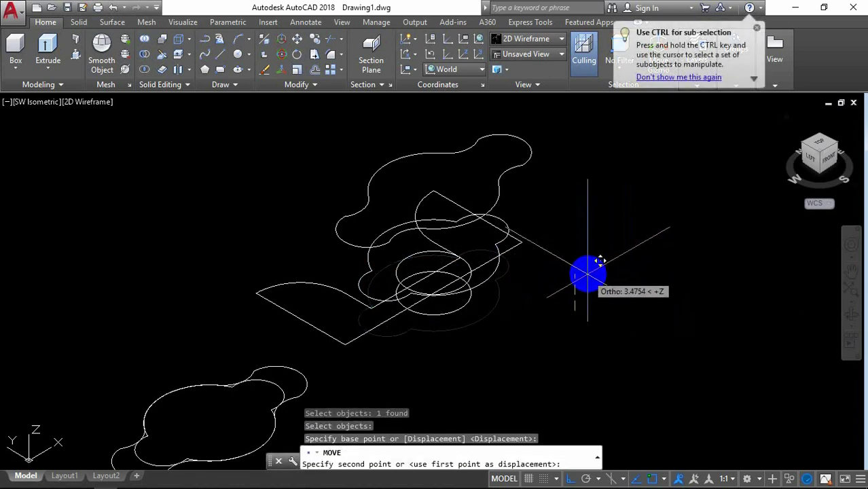
{"action": "type", "text": "2"}
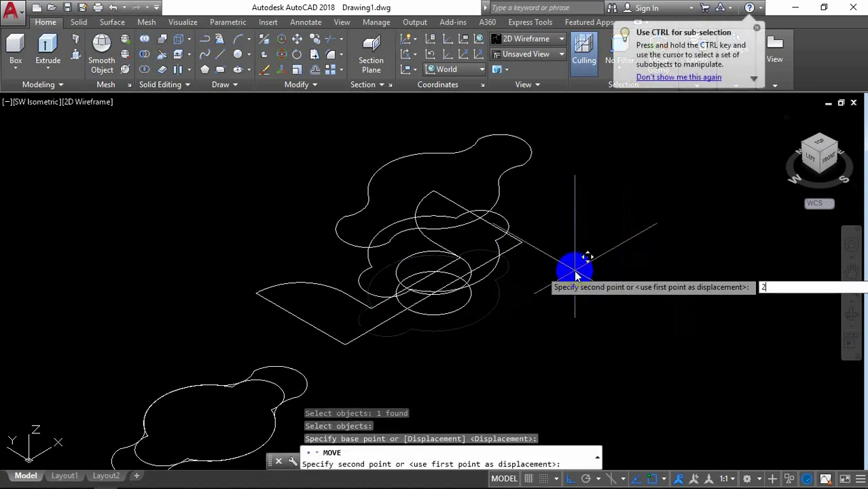
{"action": "key", "text": "Return"}
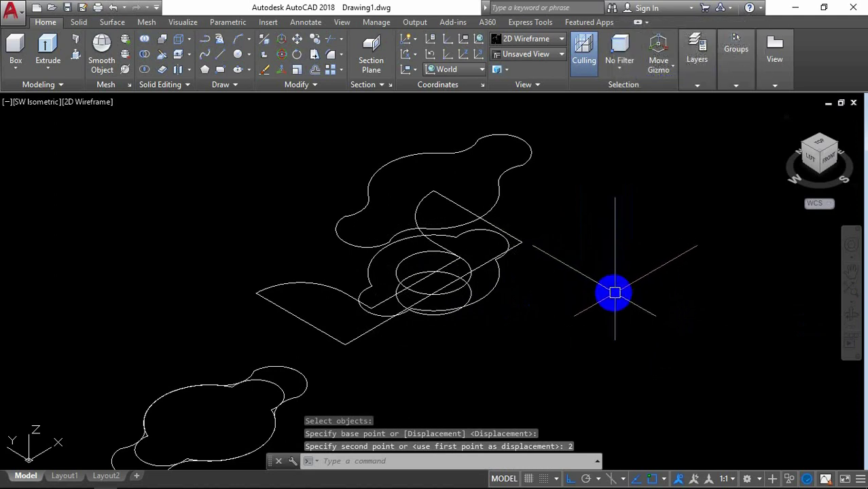
Draw a 10.5-diameter circle sharing the centre of the lower 6-diameter hub circle
{"action": "scroll", "coordinate": [483, 303], "scroll_direction": "up", "scroll_amount": 2}
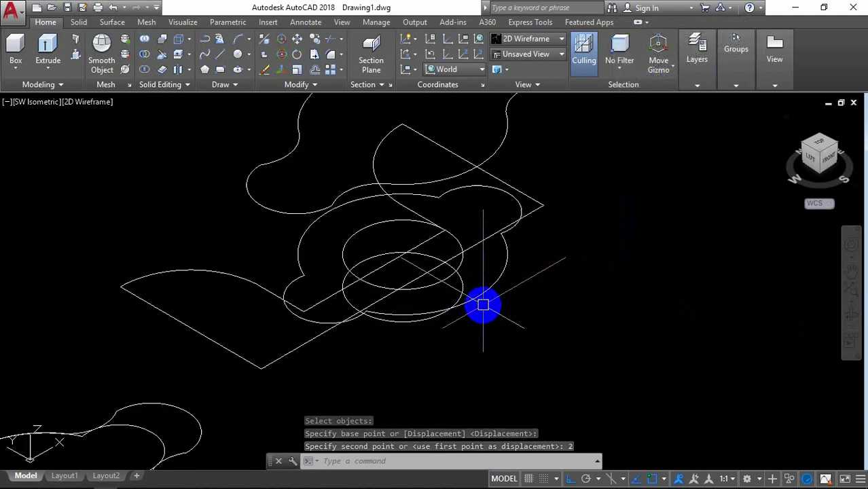
{"action": "left_click", "coordinate": [845, 314]}
{"action": "mouse_move", "coordinate": [782, 314]}
{"action": "left_mouse_down"}
{"action": "mouse_move", "coordinate": [591, 294]}
{"action": "mouse_move", "coordinate": [645, 313]}
{"action": "mouse_move", "coordinate": [485, 309]}
{"action": "left_mouse_up"}
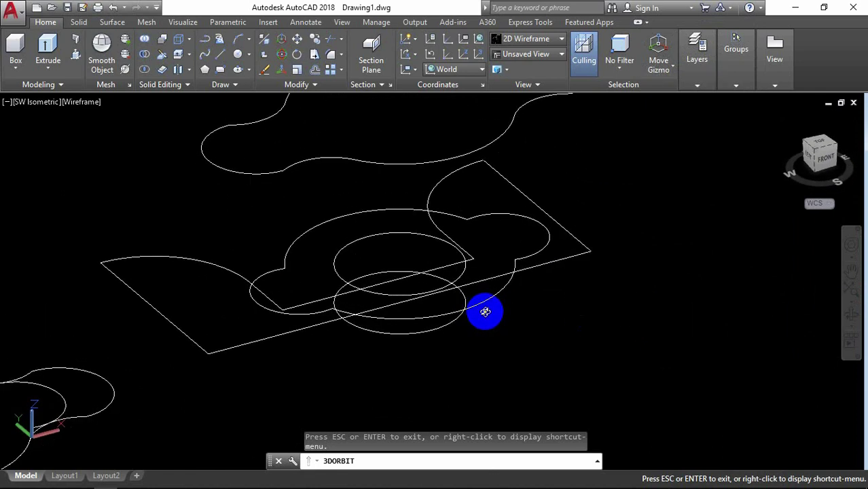
{"action": "right_click", "coordinate": [639, 255]}
{"action": "left_click", "coordinate": [666, 19]}
{"action": "type", "text": "C"}
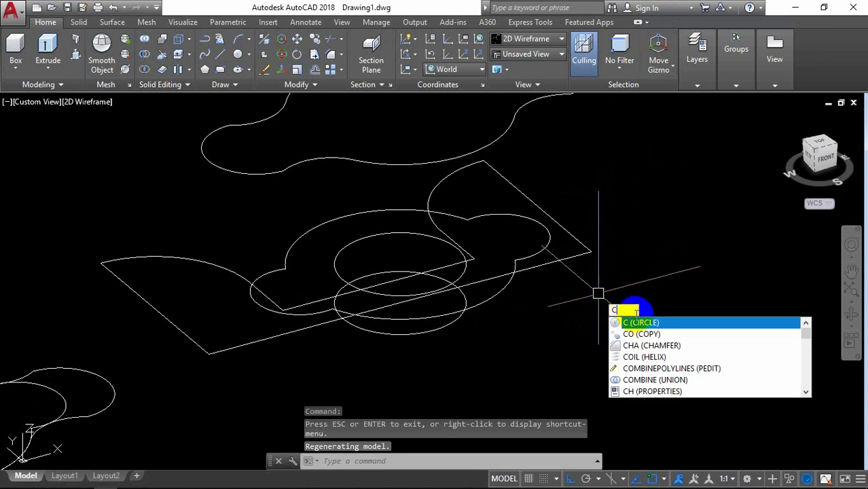
{"action": "left_click", "coordinate": [640, 323]}
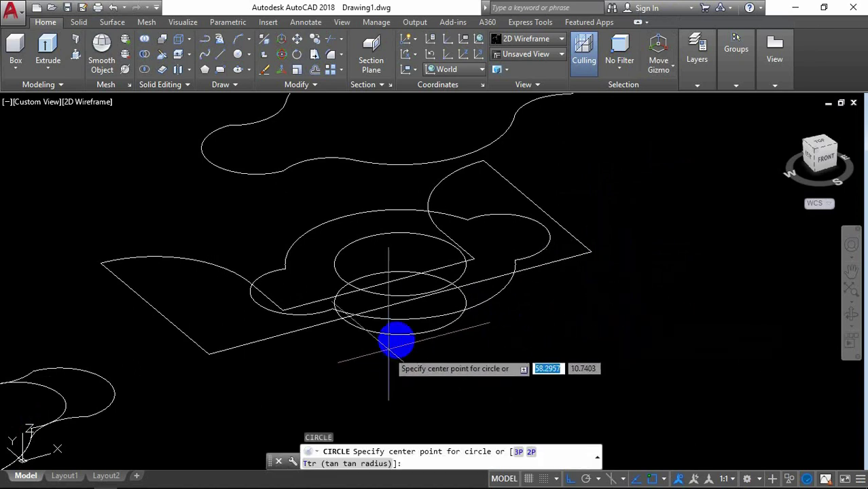
{"action": "left_click", "coordinate": [400, 302]}
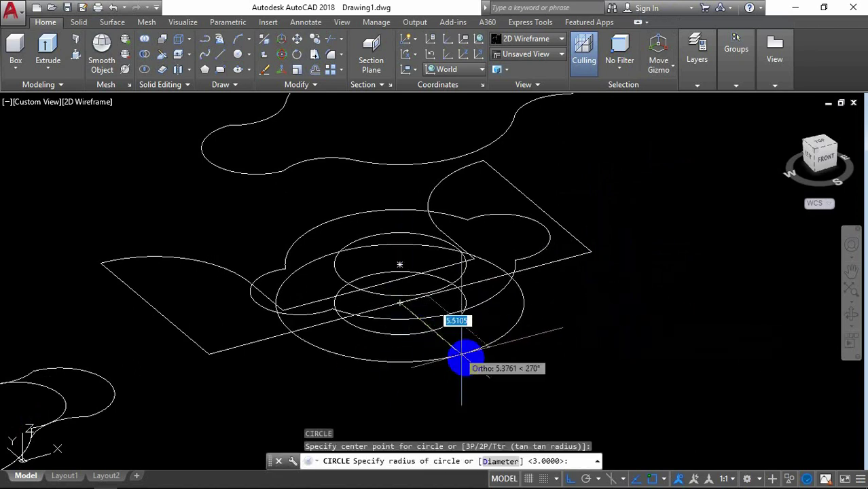
{"action": "type", "text": "d"}
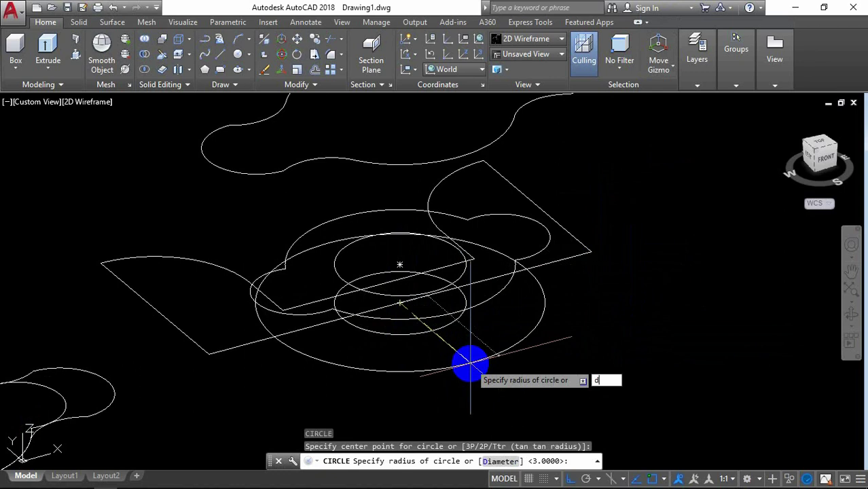
{"action": "key", "text": "Return"}
{"action": "type", "text": "10.5"}
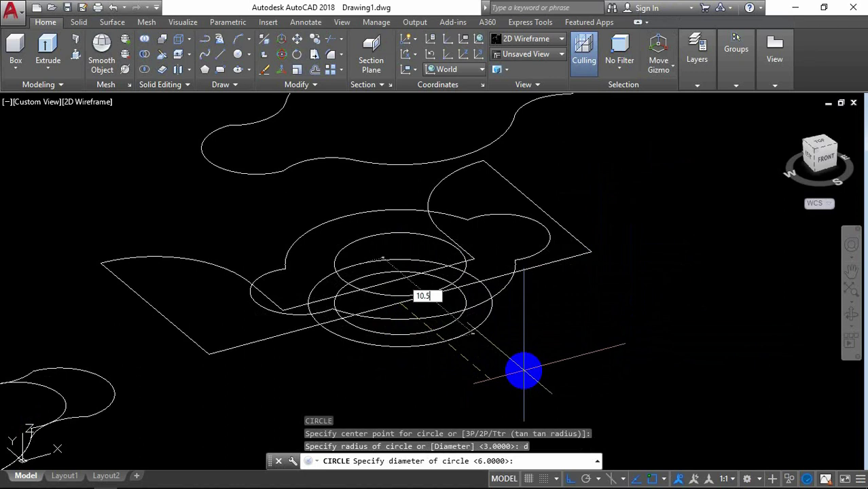
{"action": "key", "text": "Return"}
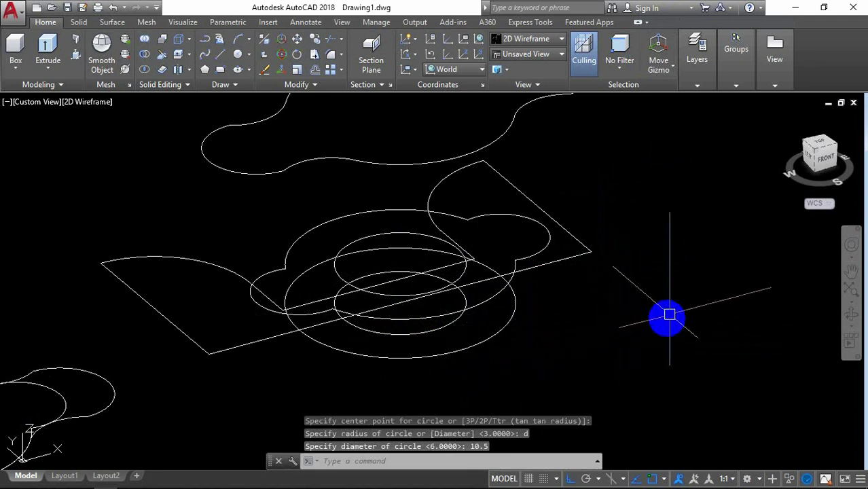
Orbit the model to a top-down oblique view of the profiles
{"action": "left_click", "coordinate": [850, 313]}
{"action": "mouse_move", "coordinate": [640, 326]}
{"action": "left_mouse_down"}
{"action": "mouse_move", "coordinate": [615, 295]}
{"action": "mouse_move", "coordinate": [626, 281]}
{"action": "mouse_move", "coordinate": [657, 283]}
{"action": "mouse_move", "coordinate": [620, 345]}
{"action": "mouse_move", "coordinate": [565, 314]}
{"action": "mouse_move", "coordinate": [574, 277]}
{"action": "left_mouse_up"}
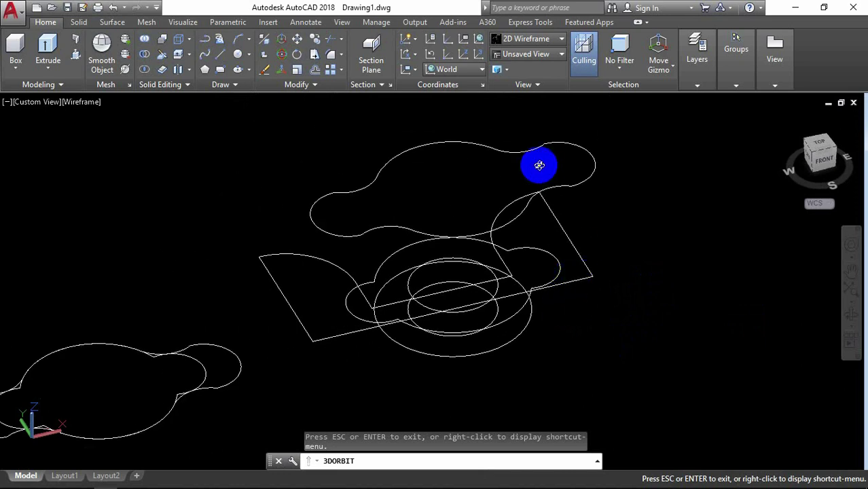
{"action": "left_click_drag", "start_coordinate": [537, 167], "coordinate": [536, 165]}
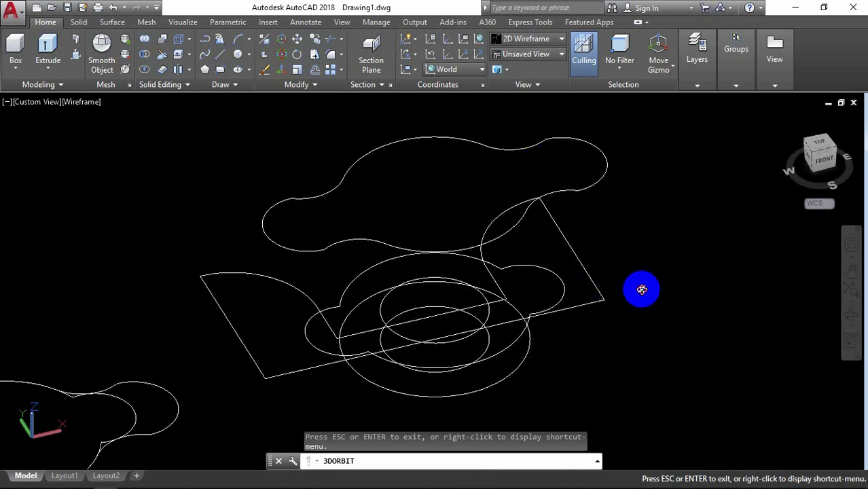
{"action": "left_click_drag", "start_coordinate": [641, 289], "coordinate": [650, 284]}
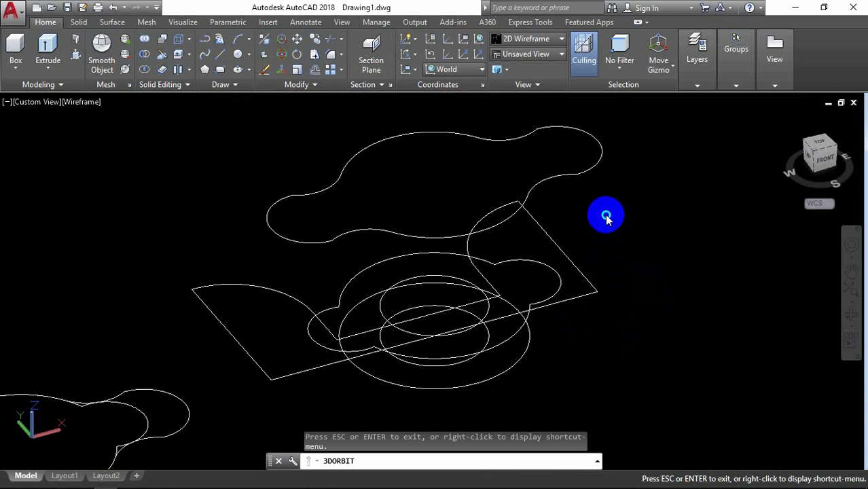
{"action": "right_click", "coordinate": [606, 217]}
{"action": "left_click", "coordinate": [662, 222]}
{"action": "type", "text": "M"}
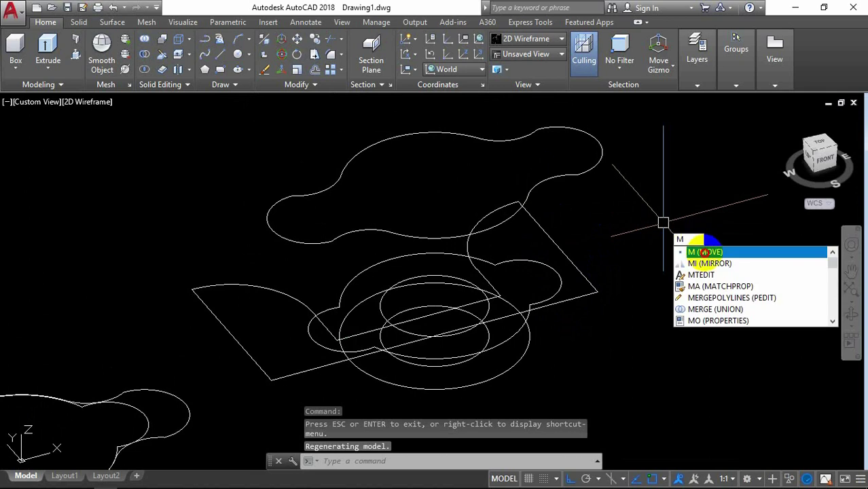
Move the rectangular plane, its outline and the curved profile from the circles' centre to the right
{"action": "key", "text": "Return"}
{"action": "left_click", "coordinate": [580, 271]}
{"action": "left_click", "coordinate": [268, 374]}
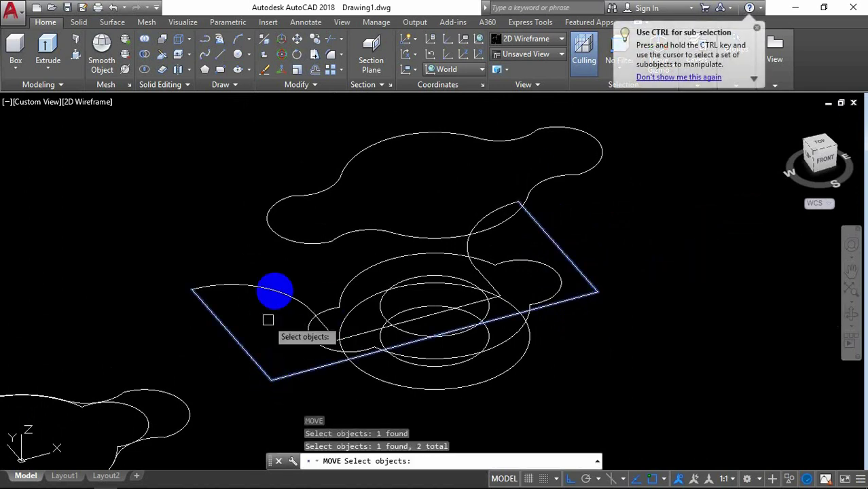
{"action": "left_click", "coordinate": [427, 316]}
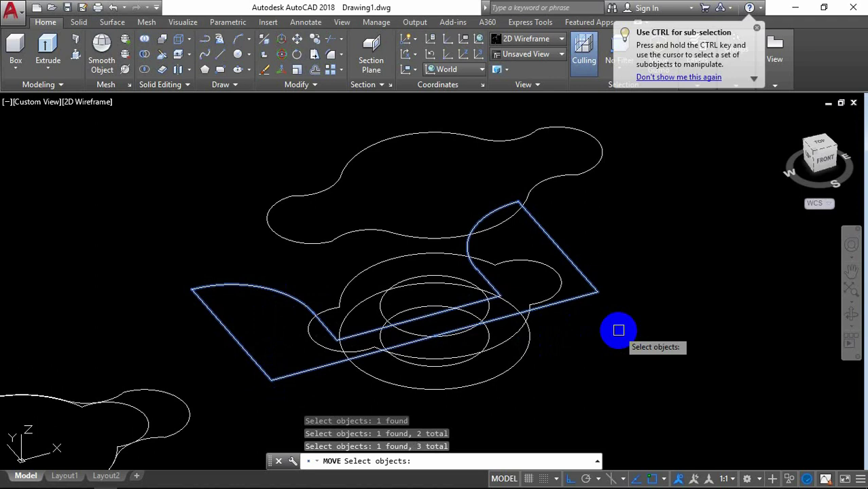
{"action": "key", "text": "Return"}
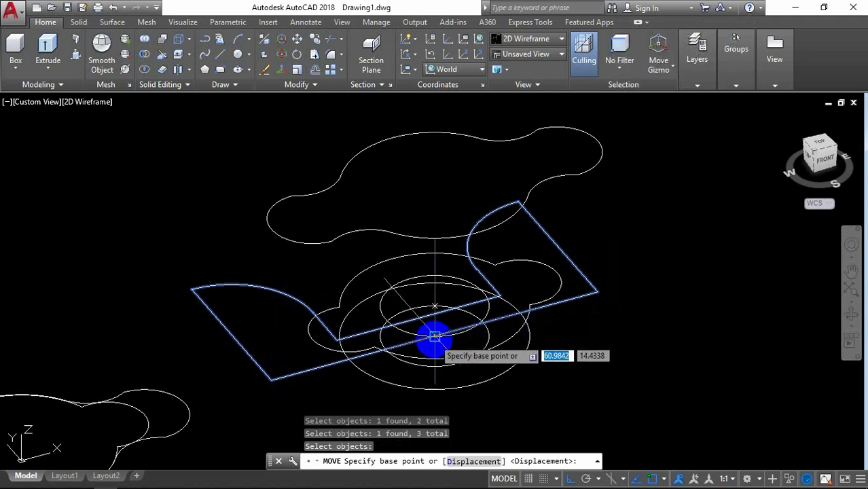
{"action": "left_click", "coordinate": [434, 336]}
{"action": "scroll", "coordinate": [509, 306], "scroll_direction": "down", "scroll_amount": 4}
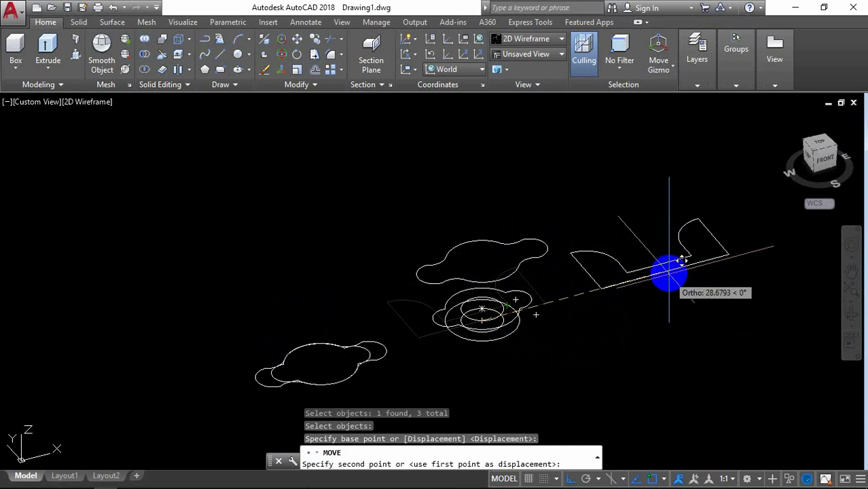
{"action": "left_click", "coordinate": [664, 271]}
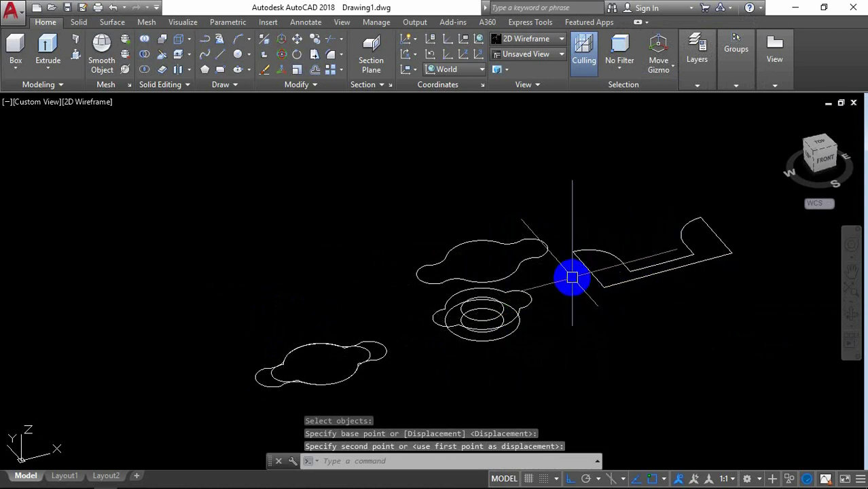
{"action": "scroll", "coordinate": [573, 277], "scroll_direction": "up", "scroll_amount": 2}
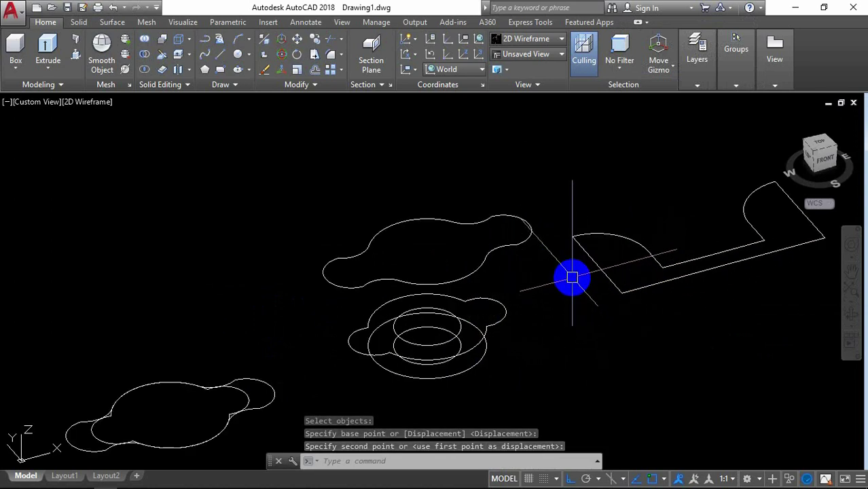
Set the viewport visual style to Shaded
{"action": "left_click", "coordinate": [100, 102]}
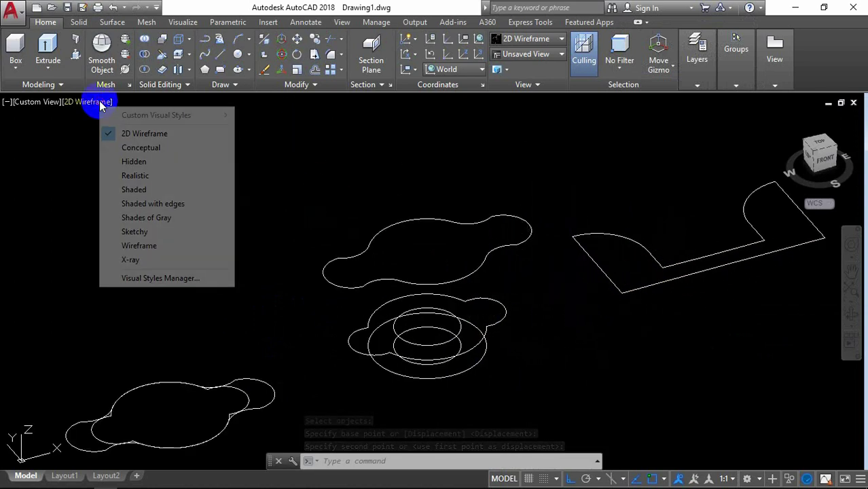
{"action": "left_click", "coordinate": [163, 187]}
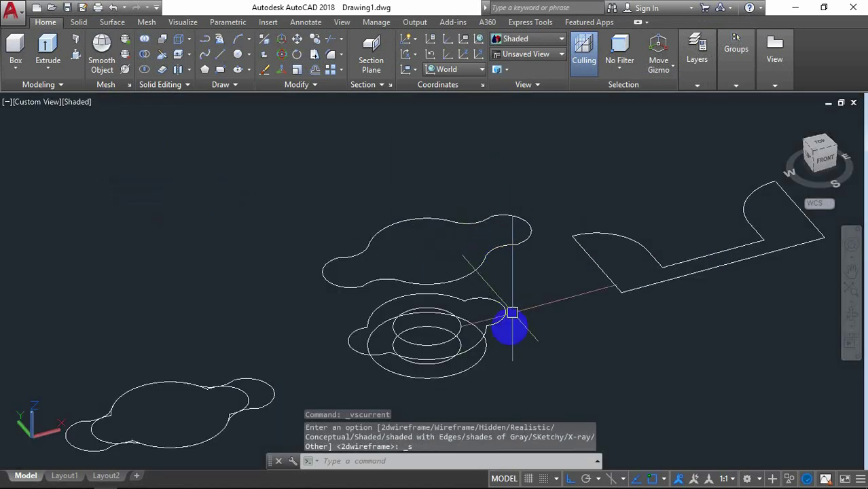
{"action": "scroll", "coordinate": [506, 324], "scroll_direction": "up", "scroll_amount": 2}
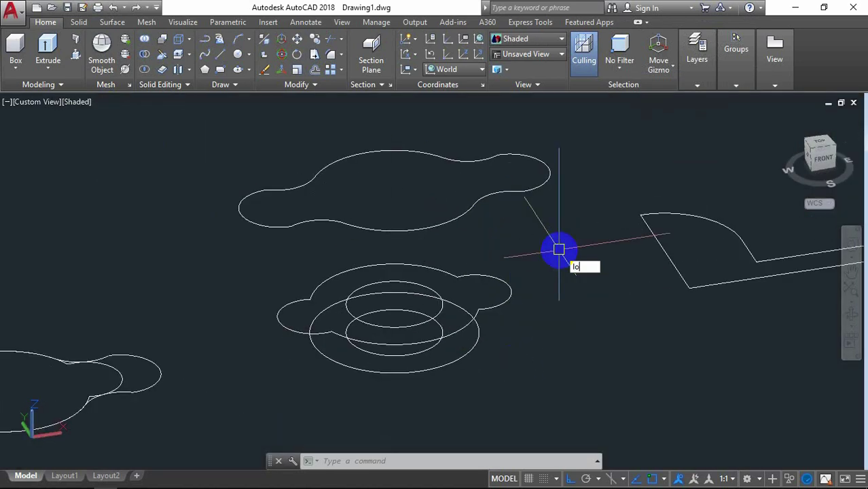
Loft the two inner ellipses and the outer ellipse as a solid, using cross sections only
{"action": "type", "text": "FT"}
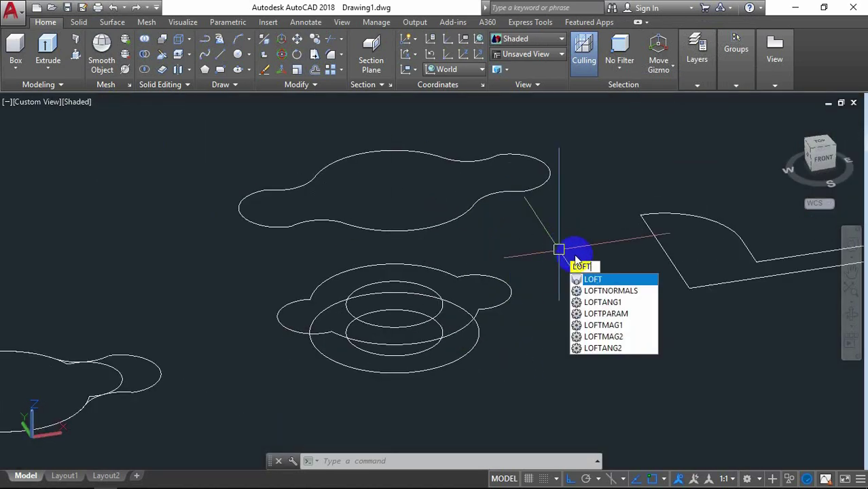
{"action": "left_click", "coordinate": [592, 280]}
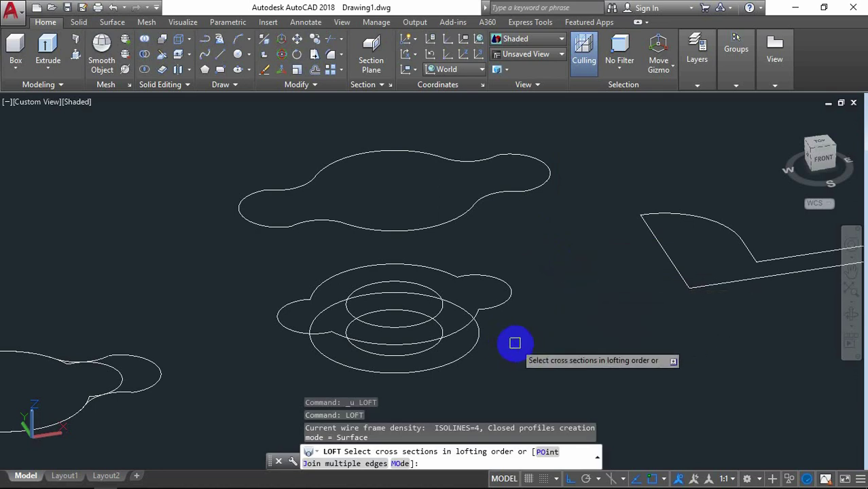
{"action": "left_click", "coordinate": [443, 303]}
{"action": "left_click", "coordinate": [442, 330]}
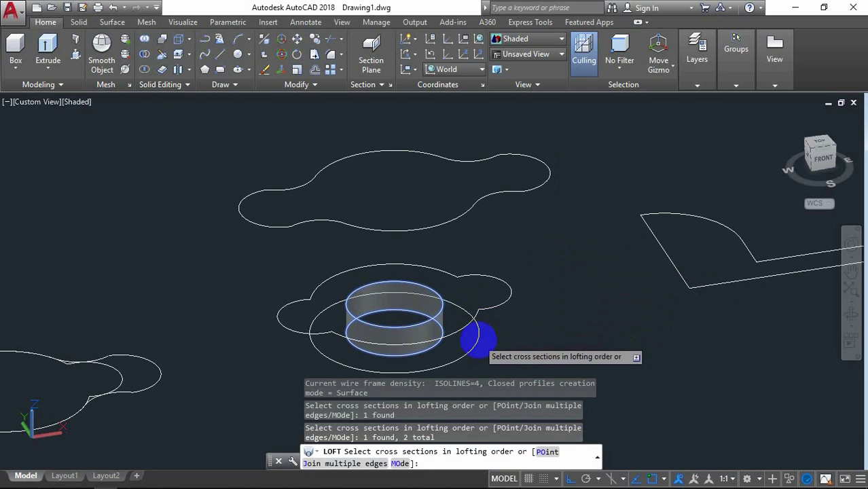
{"action": "left_click", "coordinate": [475, 337]}
{"action": "right_click", "coordinate": [514, 334]}
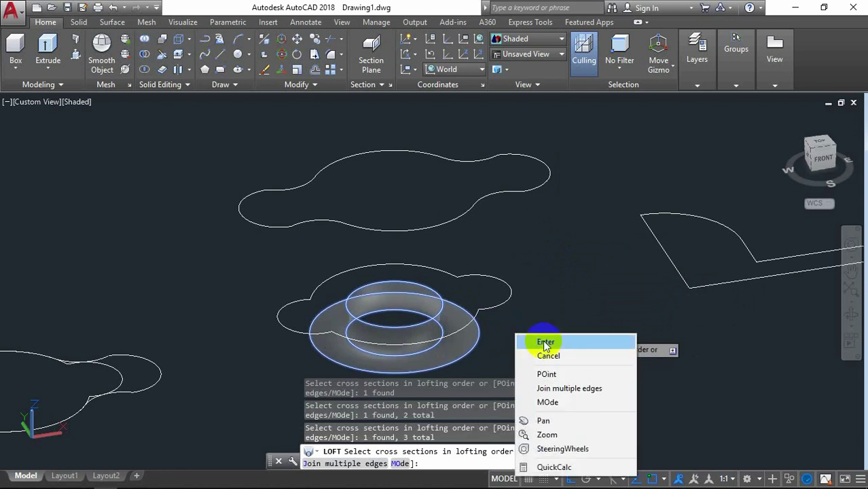
{"action": "left_click", "coordinate": [556, 402]}
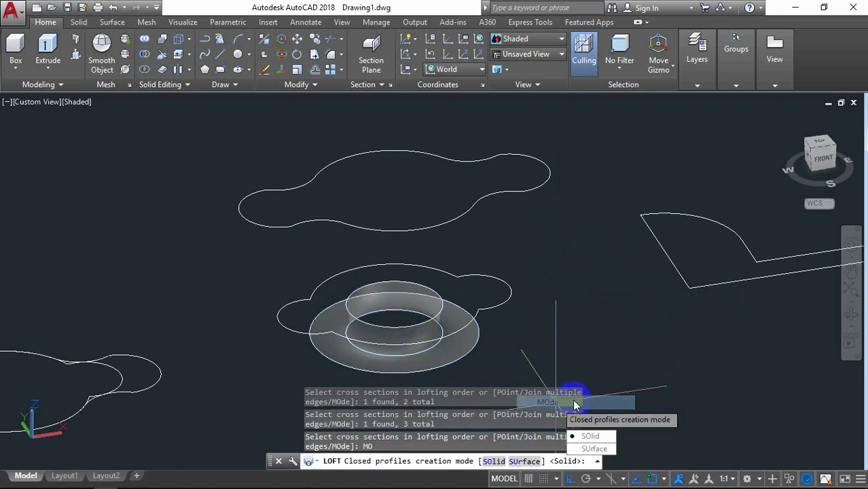
{"action": "left_click", "coordinate": [594, 448]}
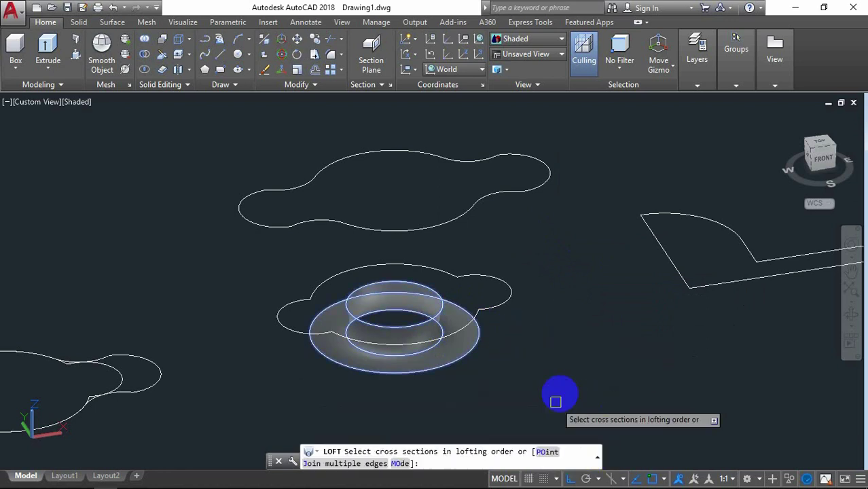
{"action": "right_click", "coordinate": [577, 273]}
{"action": "left_click", "coordinate": [595, 280]}
{"action": "left_click", "coordinate": [620, 335]}
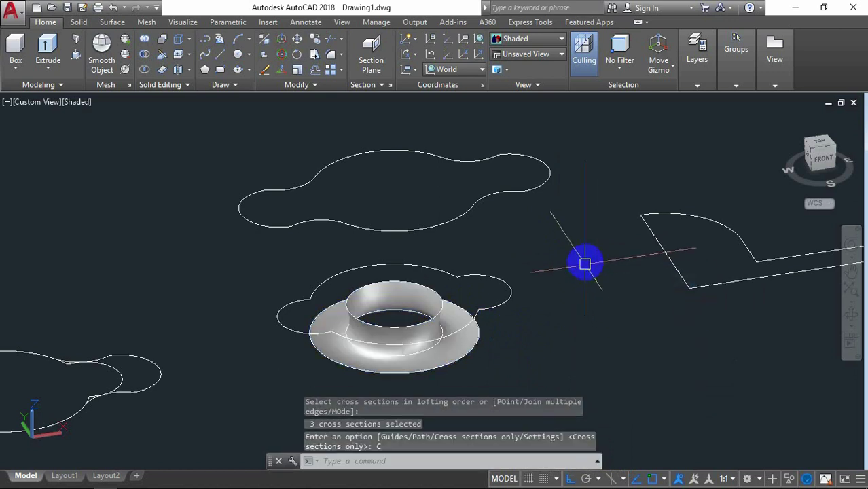
Loft a surface from the collar's outer rim through both lobed outlines, using cross sections only
{"action": "right_click", "coordinate": [593, 165]}
{"action": "left_click", "coordinate": [606, 173]}
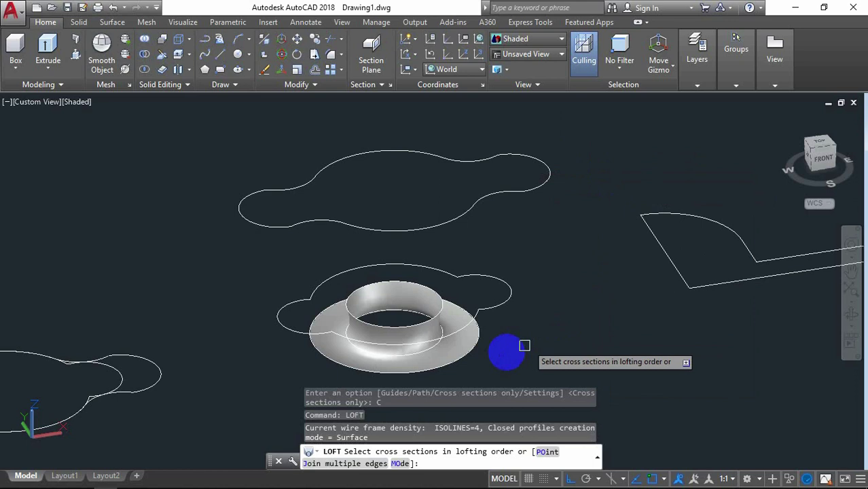
{"action": "left_click", "coordinate": [475, 349]}
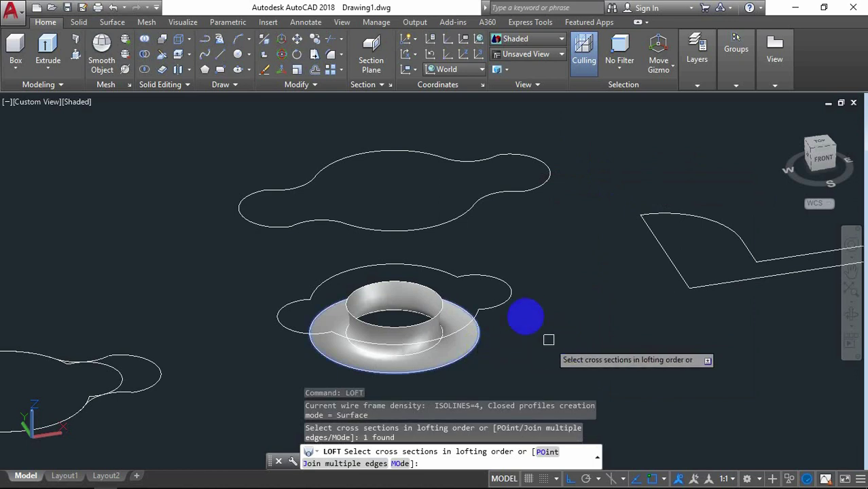
{"action": "left_click", "coordinate": [503, 300]}
{"action": "left_click", "coordinate": [537, 187]}
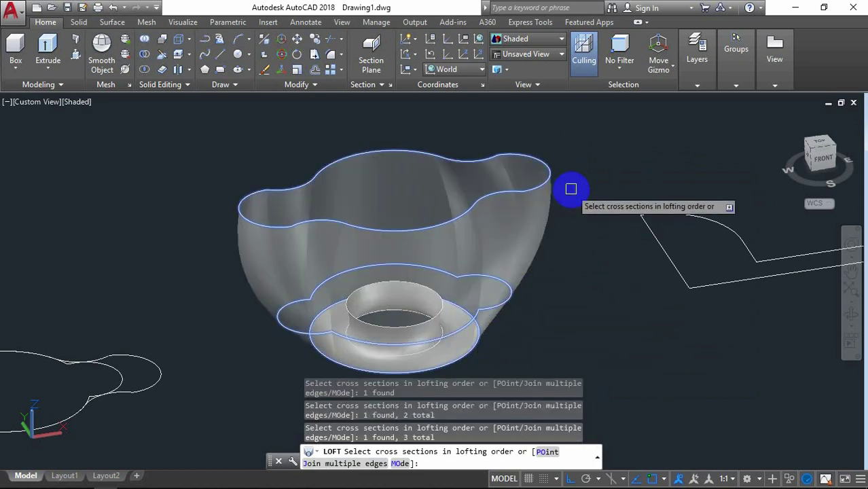
{"action": "right_click", "coordinate": [572, 192]}
{"action": "left_click", "coordinate": [607, 261]}
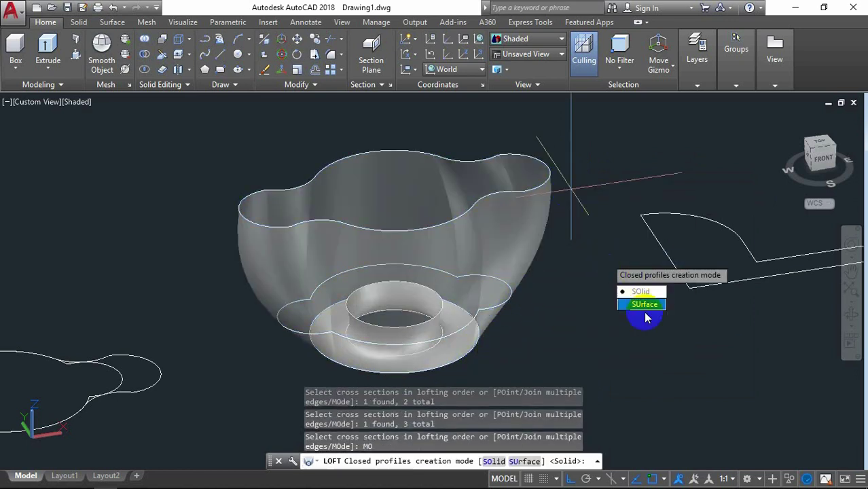
{"action": "left_click", "coordinate": [645, 307]}
{"action": "right_click", "coordinate": [599, 243]}
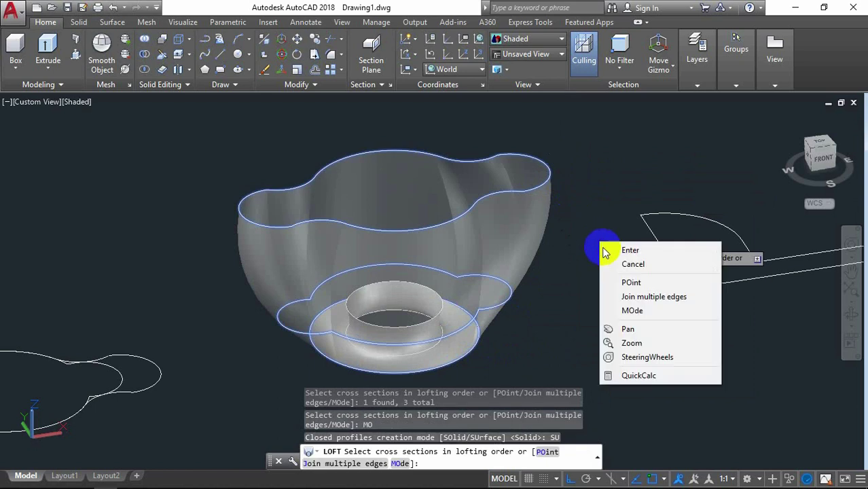
{"action": "left_click", "coordinate": [630, 251]}
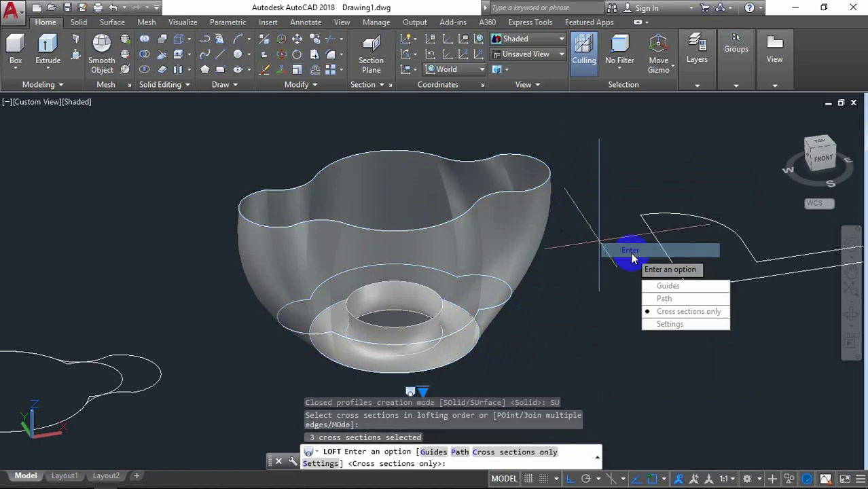
{"action": "left_click", "coordinate": [669, 314]}
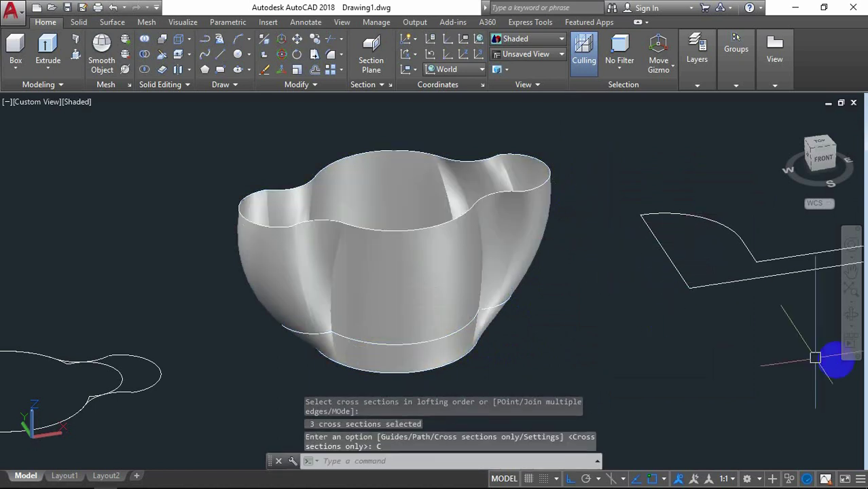
{"action": "left_click", "coordinate": [850, 314]}
Orbit and pan the view to see the loft's underside from a lower angle
{"action": "mouse_move", "coordinate": [508, 310]}
{"action": "left_mouse_down"}
{"action": "mouse_move", "coordinate": [490, 287]}
{"action": "mouse_move", "coordinate": [493, 245]}
{"action": "mouse_move", "coordinate": [434, 242]}
{"action": "mouse_move", "coordinate": [406, 258]}
{"action": "mouse_move", "coordinate": [413, 281]}
{"action": "mouse_move", "coordinate": [436, 258]}
{"action": "mouse_move", "coordinate": [443, 229]}
{"action": "mouse_move", "coordinate": [405, 268]}
{"action": "mouse_move", "coordinate": [415, 286]}
{"action": "mouse_move", "coordinate": [502, 326]}
{"action": "mouse_move", "coordinate": [500, 389]}
{"action": "mouse_move", "coordinate": [492, 306]}
{"action": "mouse_move", "coordinate": [453, 367]}
{"action": "left_mouse_up"}
{"action": "mouse_move", "coordinate": [509, 314]}
{"action": "left_mouse_down"}
{"action": "mouse_move", "coordinate": [374, 252]}
{"action": "mouse_move", "coordinate": [421, 256]}
{"action": "left_mouse_up"}
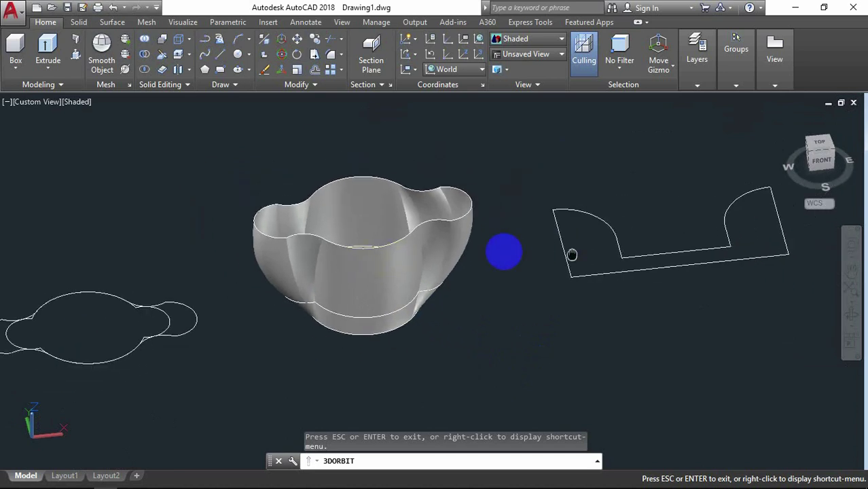
{"action": "middle_click_drag", "start_coordinate": [504, 252], "coordinate": [428, 265]}
{"action": "left_click_drag", "start_coordinate": [451, 291], "coordinate": [465, 287]}
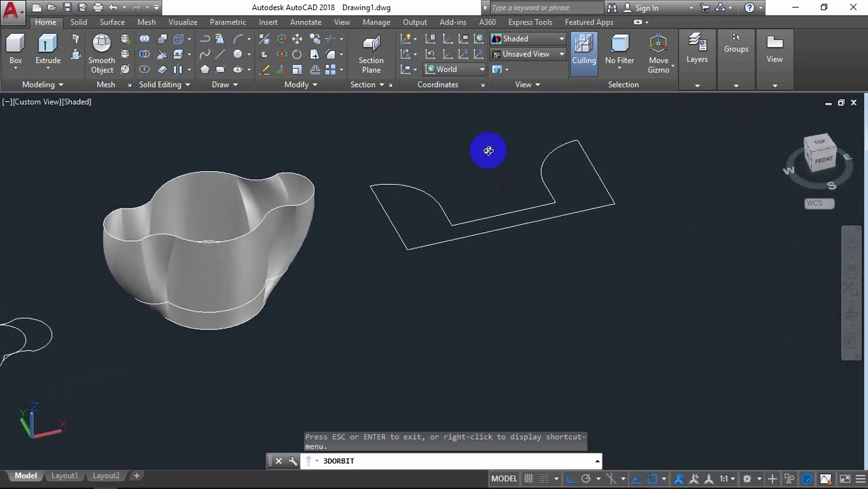
{"action": "left_click_drag", "start_coordinate": [488, 150], "coordinate": [480, 132]}
{"action": "right_click", "coordinate": [483, 129]}
{"action": "left_click", "coordinate": [502, 137]}
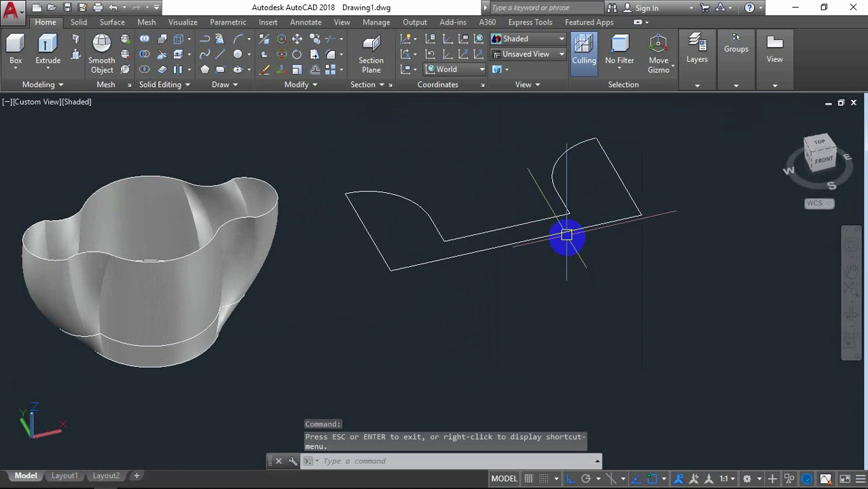
Rotate the bracket-shaped profile 90 degrees about its front edge with ROTATE3D
{"action": "type", "text": "ro"}
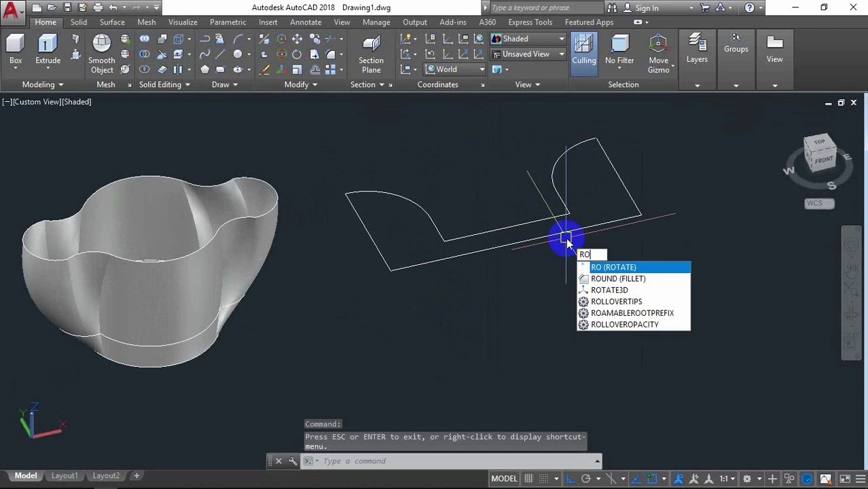
{"action": "left_click", "coordinate": [609, 290]}
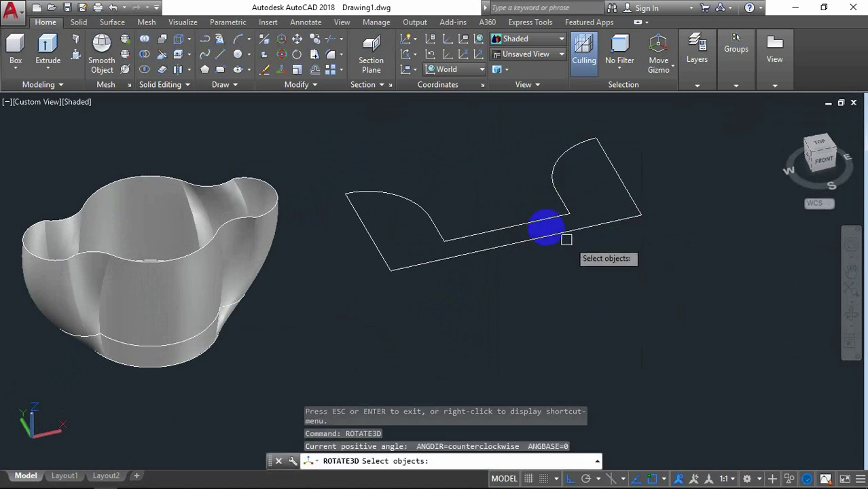
{"action": "left_click", "coordinate": [530, 219]}
{"action": "key", "text": "Return"}
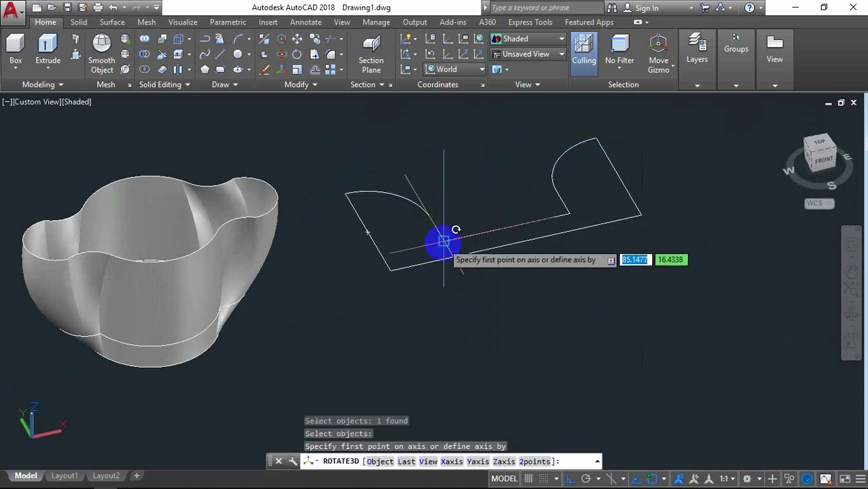
{"action": "left_click", "coordinate": [443, 240]}
{"action": "left_click", "coordinate": [569, 215]}
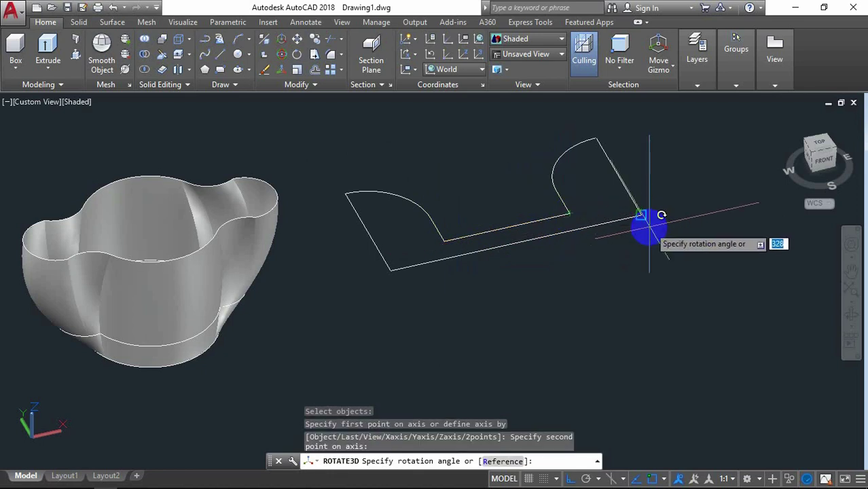
{"action": "key", "text": "Return"}
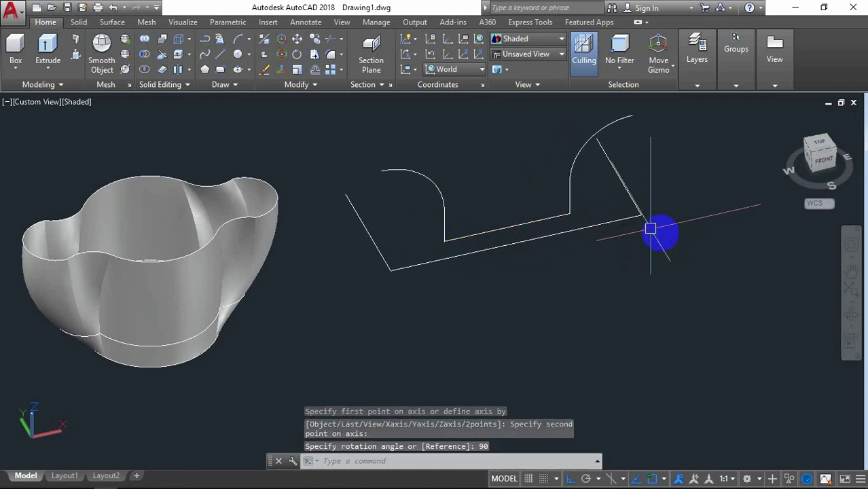
{"action": "scroll", "coordinate": [662, 232], "scroll_direction": "down", "scroll_amount": 2}
{"action": "scroll", "coordinate": [635, 148], "scroll_direction": "up", "scroll_amount": 1}
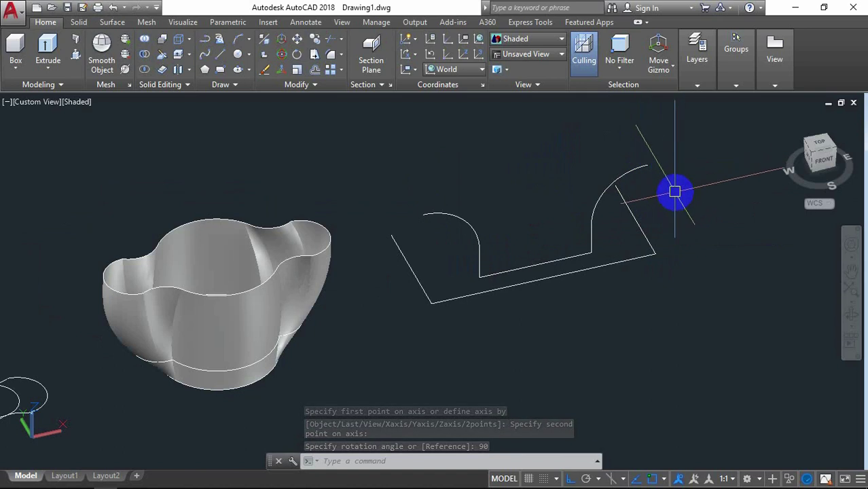
Extrude the curved wing profile 15 units into a surface
{"action": "type", "text": "EX"}
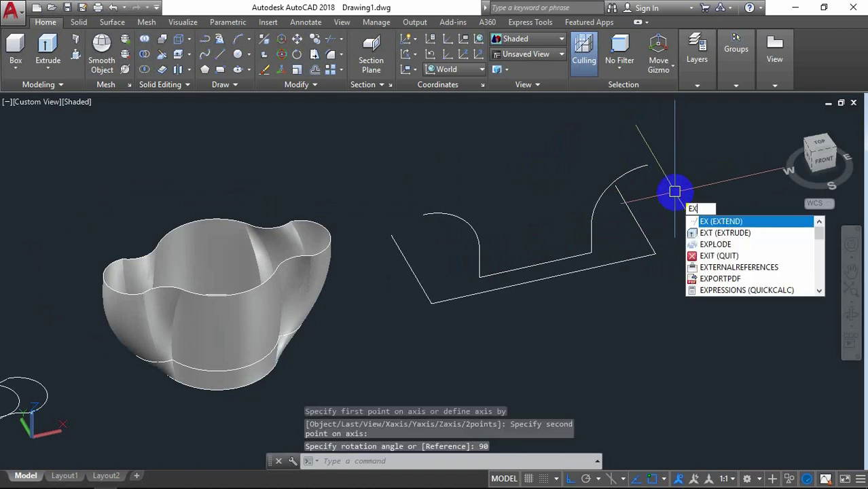
{"action": "type", "text": "T"}
{"action": "left_click", "coordinate": [725, 221]}
{"action": "left_click", "coordinate": [636, 173]}
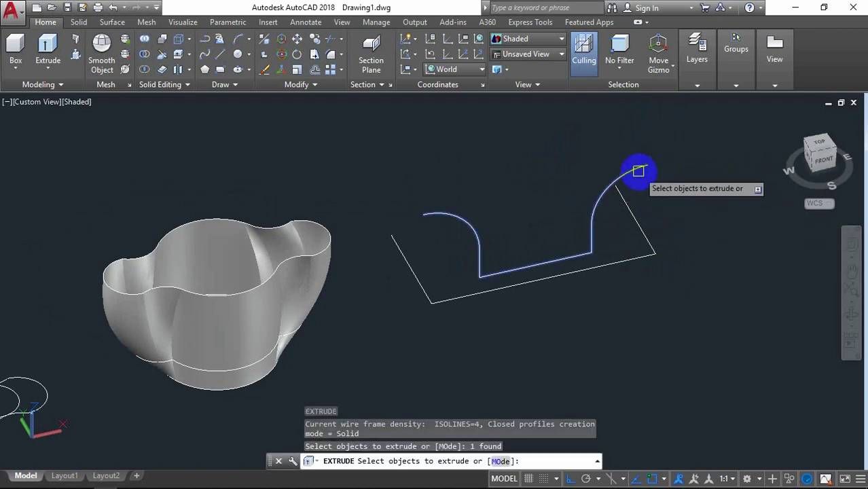
{"action": "right_click", "coordinate": [668, 166]}
{"action": "left_click", "coordinate": [698, 175]}
{"action": "type", "text": "15"}
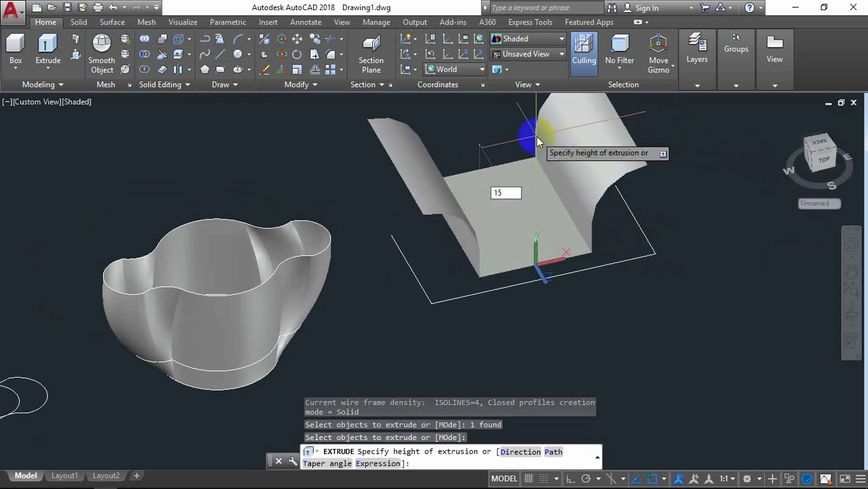
{"action": "key", "text": "Return"}
{"action": "middle_click_drag", "start_coordinate": [536, 141], "coordinate": [599, 217], "text": "shift"}
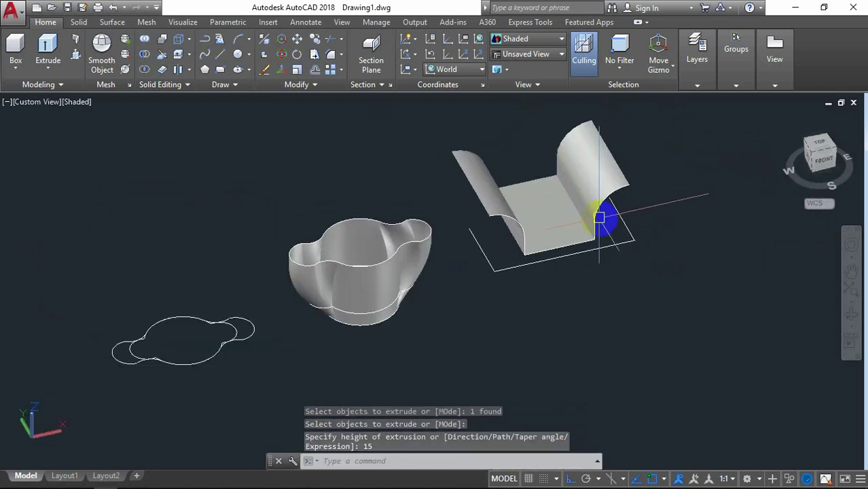
{"action": "scroll", "coordinate": [611, 140], "scroll_direction": "up", "scroll_amount": 2}
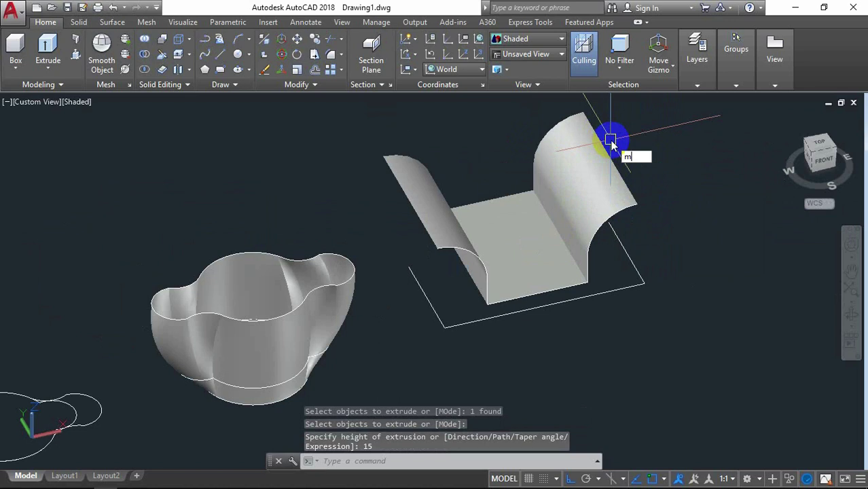
Move the extruded surface onto the lofted bowl despite the associativity warning, then recenter the view
{"action": "key", "text": "Return"}
{"action": "left_click", "coordinate": [610, 164]}
{"action": "key", "text": "Return"}
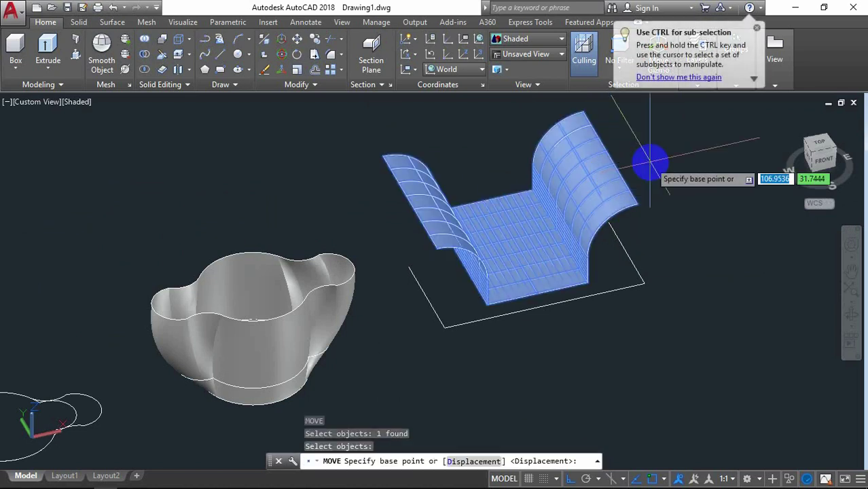
{"action": "left_click", "coordinate": [611, 161]}
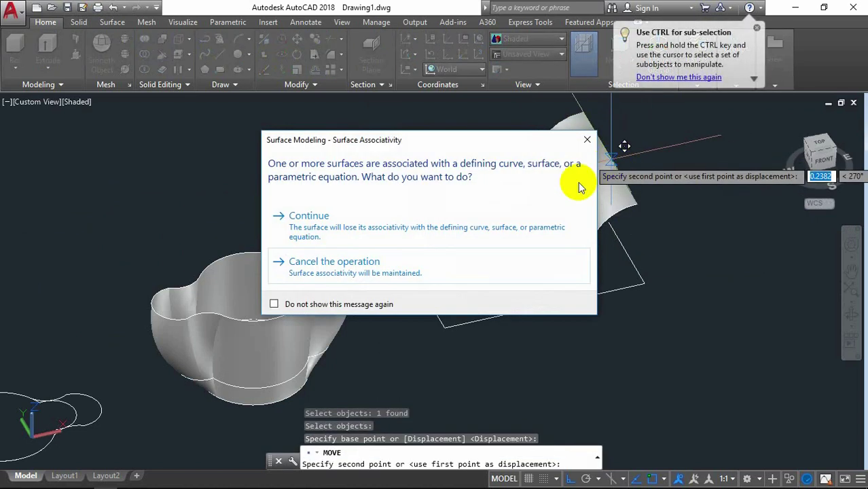
{"action": "left_click", "coordinate": [480, 226]}
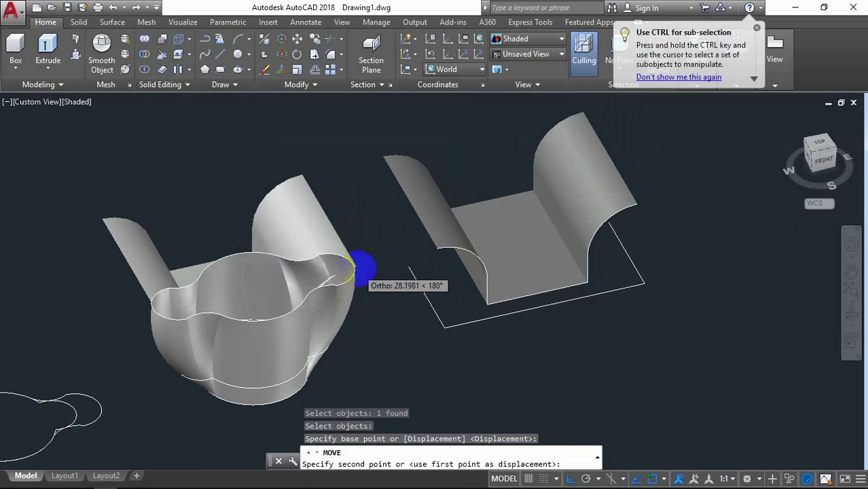
{"action": "scroll", "coordinate": [352, 271], "scroll_direction": "up", "scroll_amount": 3}
{"action": "left_click", "coordinate": [367, 263]}
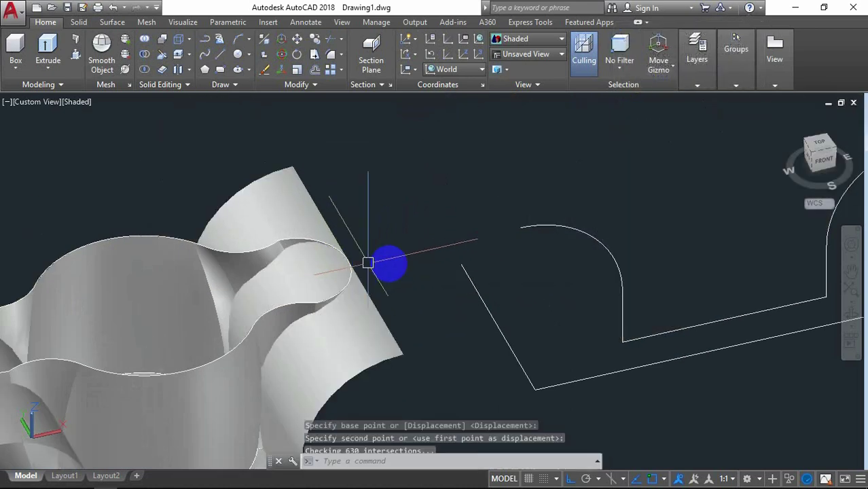
{"action": "scroll", "coordinate": [453, 248], "scroll_direction": "down", "scroll_amount": 2}
{"action": "scroll", "coordinate": [453, 248], "scroll_direction": "down", "scroll_amount": 3}
{"action": "middle_click_drag", "start_coordinate": [443, 282], "coordinate": [469, 260]}
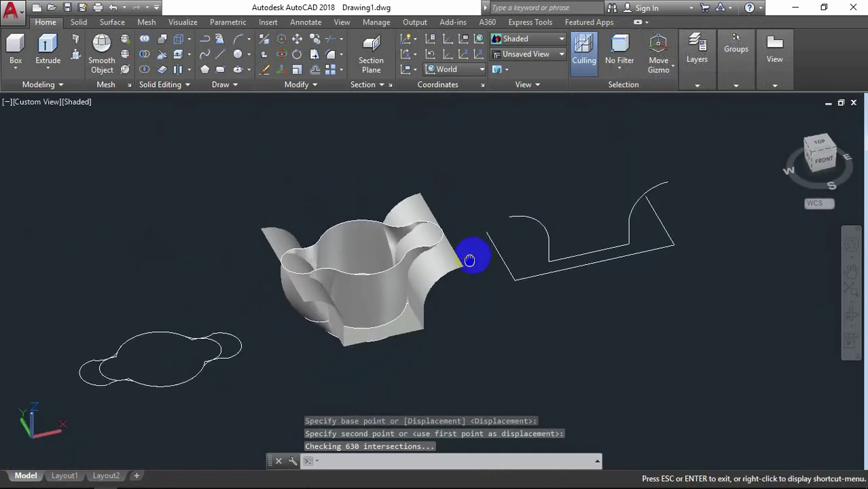
{"action": "scroll", "coordinate": [470, 246], "scroll_direction": "up", "scroll_amount": 2}
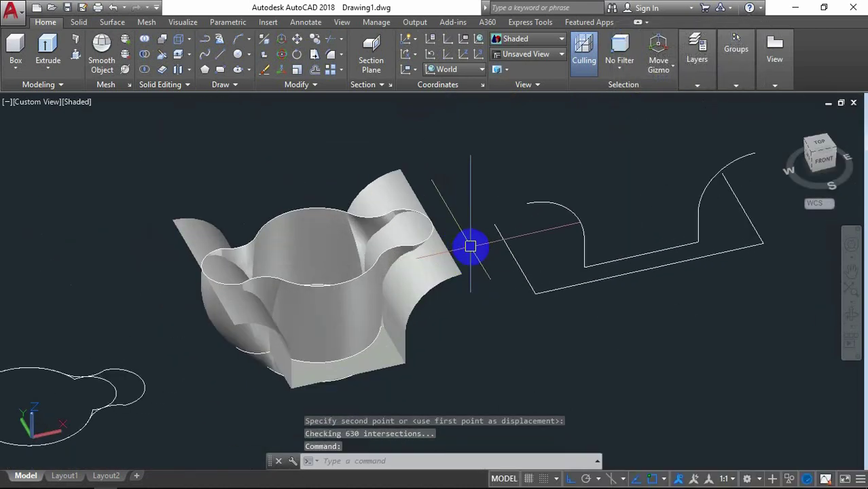
Slice the lofted solid with the wing surface, keeping both sides
{"action": "type", "text": "SL"}
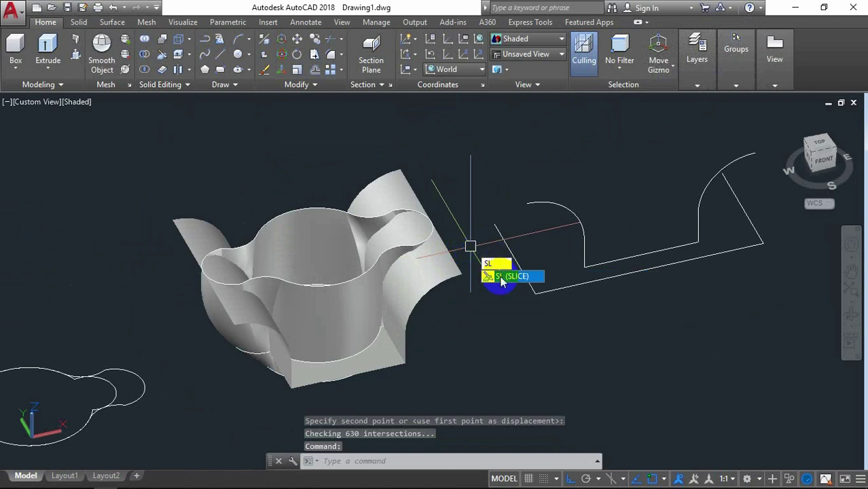
{"action": "key", "text": "Return"}
{"action": "left_click", "coordinate": [340, 311]}
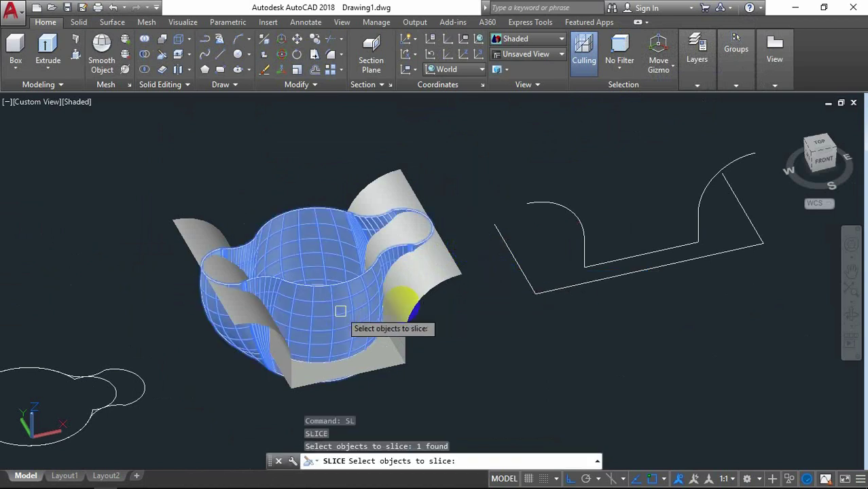
{"action": "right_click", "coordinate": [491, 289]}
{"action": "type", "text": "s"}
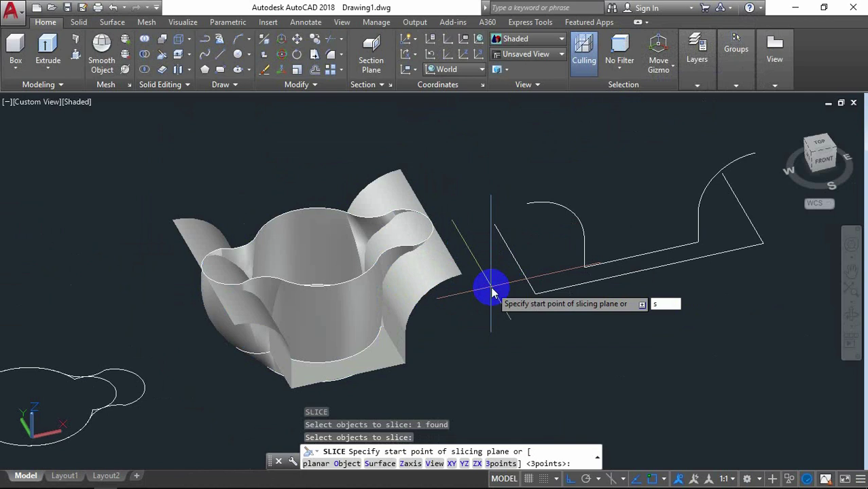
{"action": "key", "text": "Return"}
{"action": "left_click", "coordinate": [446, 273]}
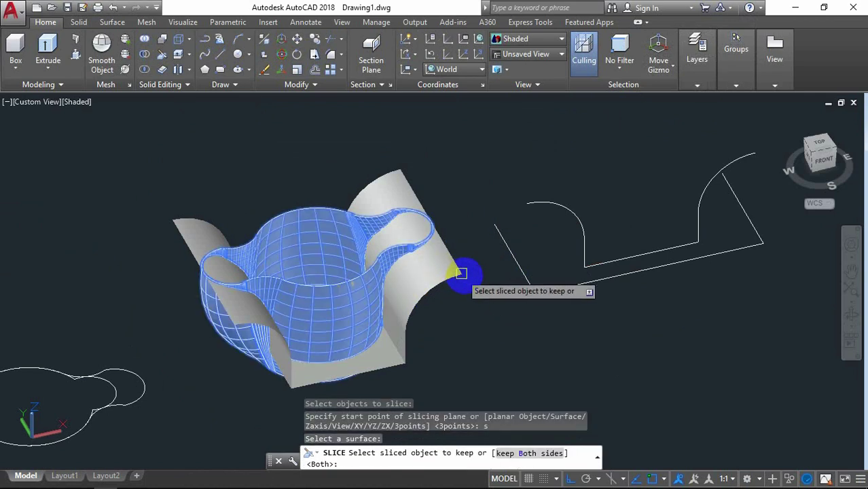
{"action": "right_click", "coordinate": [464, 270]}
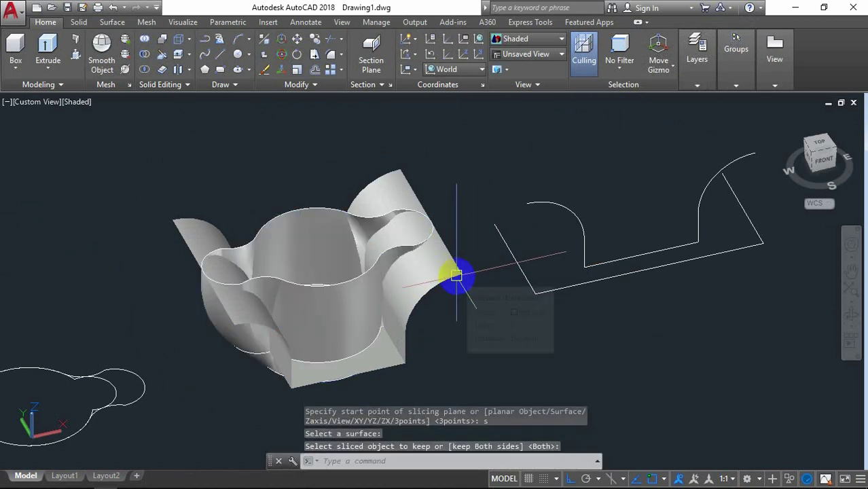
Erase the outer slice and orbit to view the wing nut from the front
{"action": "type", "text": "E"}
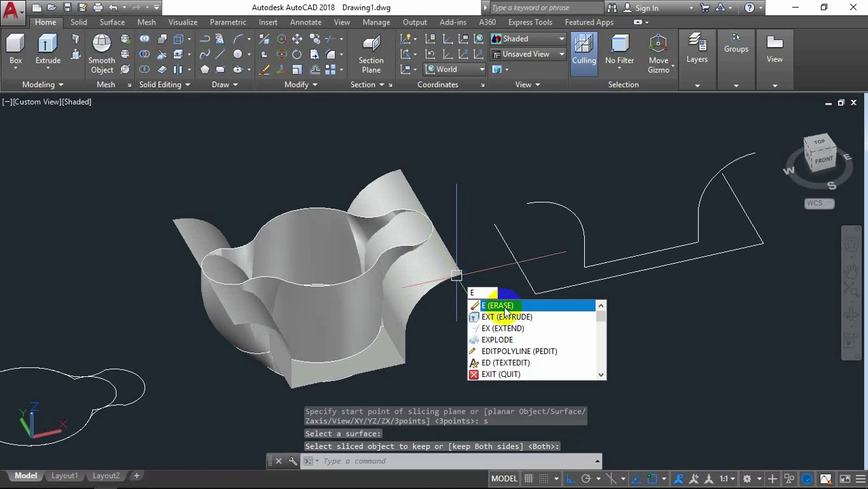
{"action": "left_click", "coordinate": [506, 310]}
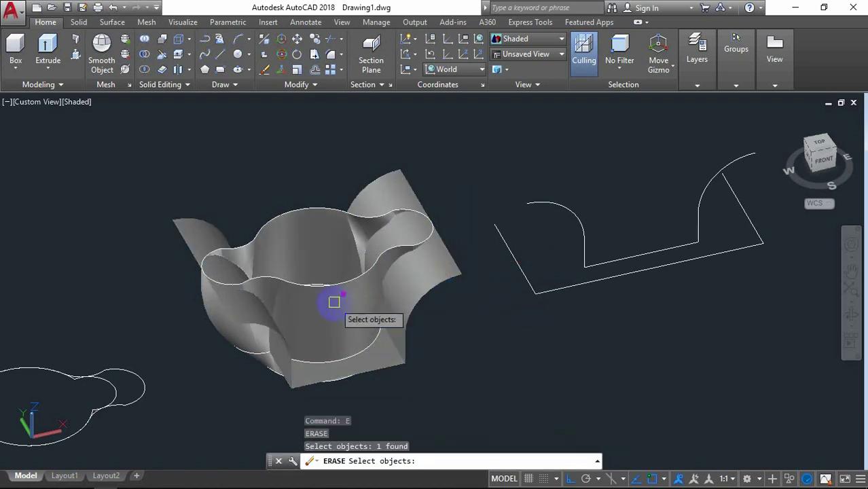
{"action": "key", "text": "Return"}
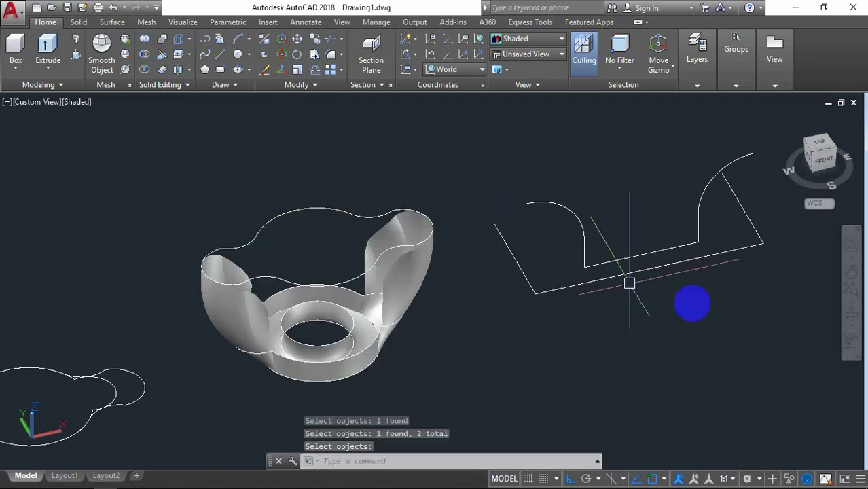
{"action": "left_click", "coordinate": [848, 312]}
{"action": "mouse_move", "coordinate": [434, 290]}
{"action": "left_mouse_down"}
{"action": "mouse_move", "coordinate": [397, 286]}
{"action": "mouse_move", "coordinate": [395, 245]}
{"action": "mouse_move", "coordinate": [307, 296]}
{"action": "mouse_move", "coordinate": [300, 333]}
{"action": "mouse_move", "coordinate": [448, 279]}
{"action": "mouse_move", "coordinate": [455, 261]}
{"action": "mouse_move", "coordinate": [413, 316]}
{"action": "mouse_move", "coordinate": [417, 300]}
{"action": "mouse_move", "coordinate": [393, 299]}
{"action": "mouse_move", "coordinate": [348, 353]}
{"action": "left_mouse_up"}
Union the wing surfaces and the inner ring into one object, continuing past the warning
{"action": "scroll", "coordinate": [399, 318], "scroll_direction": "up", "scroll_amount": 2}
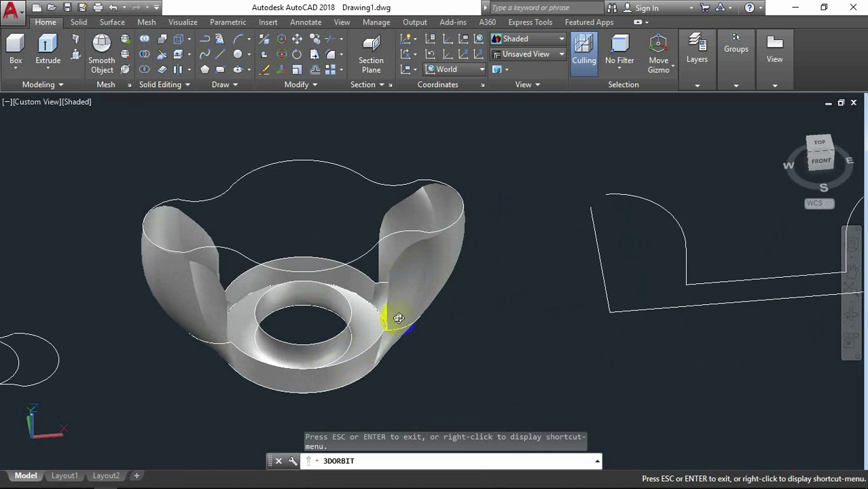
{"action": "right_click", "coordinate": [519, 195]}
{"action": "left_click", "coordinate": [541, 199]}
{"action": "type", "text": "un"}
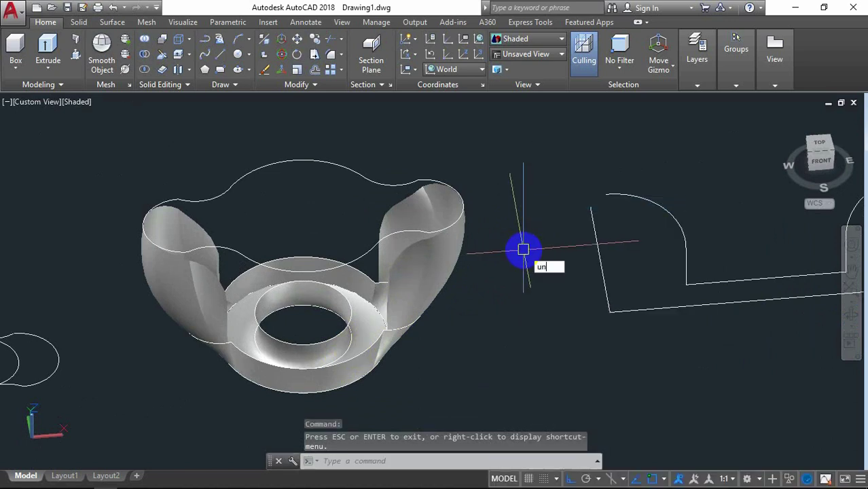
{"action": "type", "text": "i"}
{"action": "left_click", "coordinate": [563, 280]}
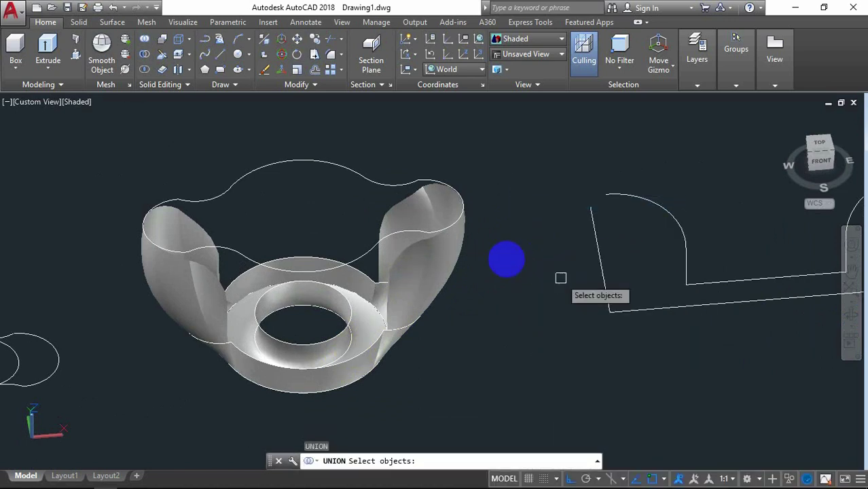
{"action": "left_click", "coordinate": [435, 257]}
{"action": "left_click", "coordinate": [368, 328]}
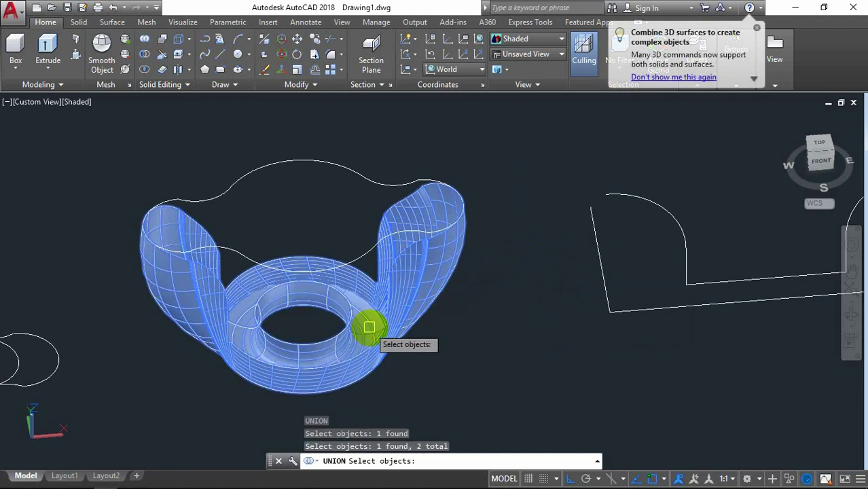
{"action": "key", "text": "Return"}
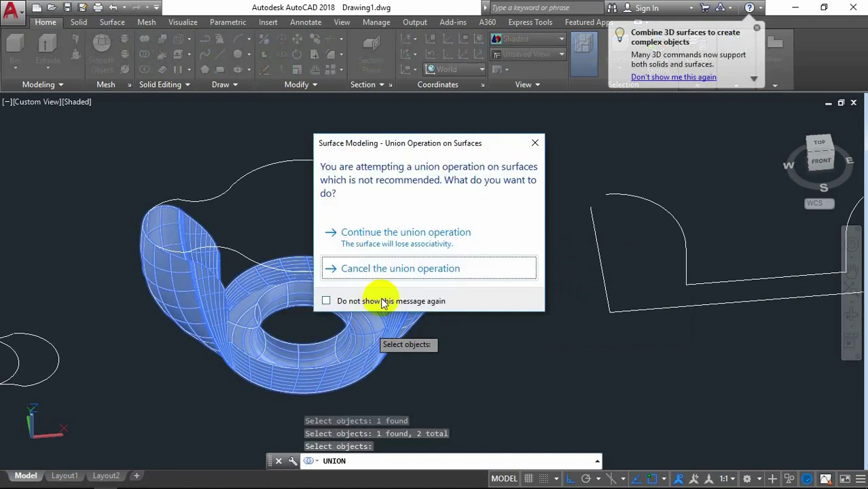
{"action": "left_click", "coordinate": [387, 235]}
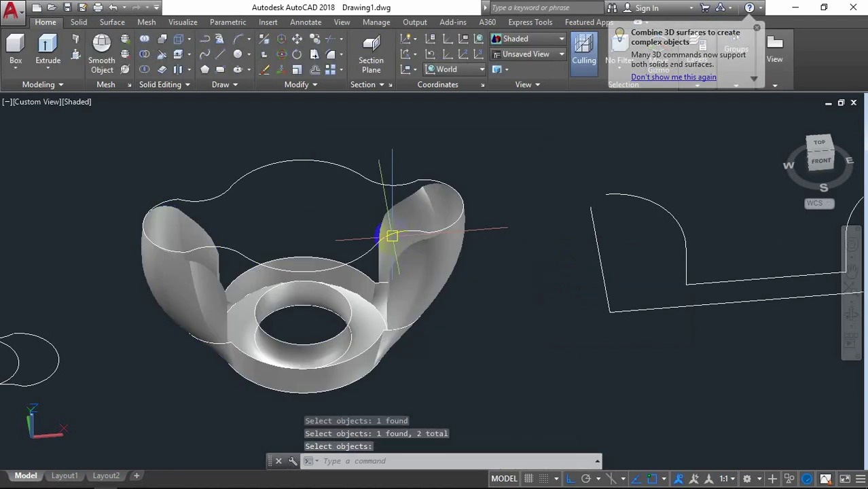
{"action": "key", "text": "Return"}
{"action": "left_click", "coordinate": [428, 279]}
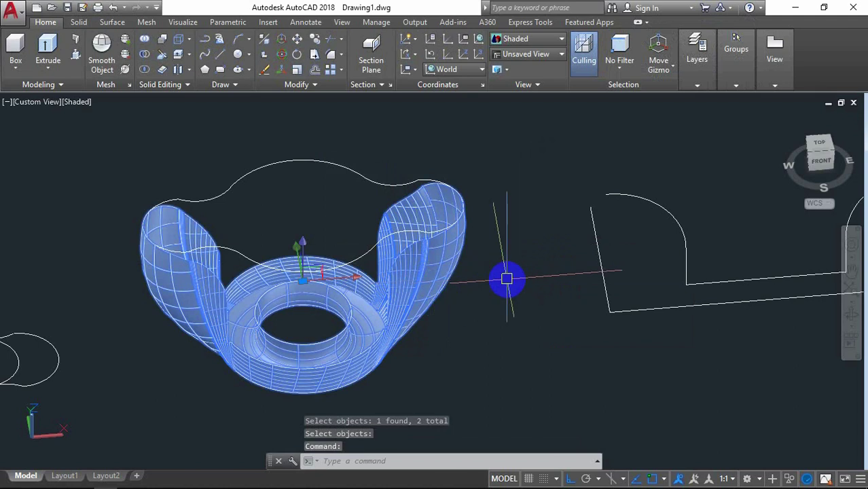
{"action": "key", "text": "Escape"}
{"action": "type", "text": "th"}
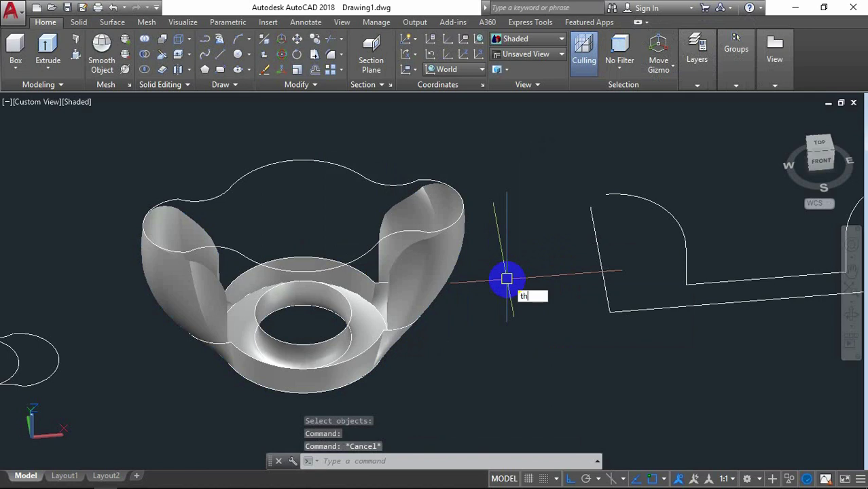
Thicken the wing nut surface by 0.5 and orbit around it to inspect
{"action": "type", "text": "i"}
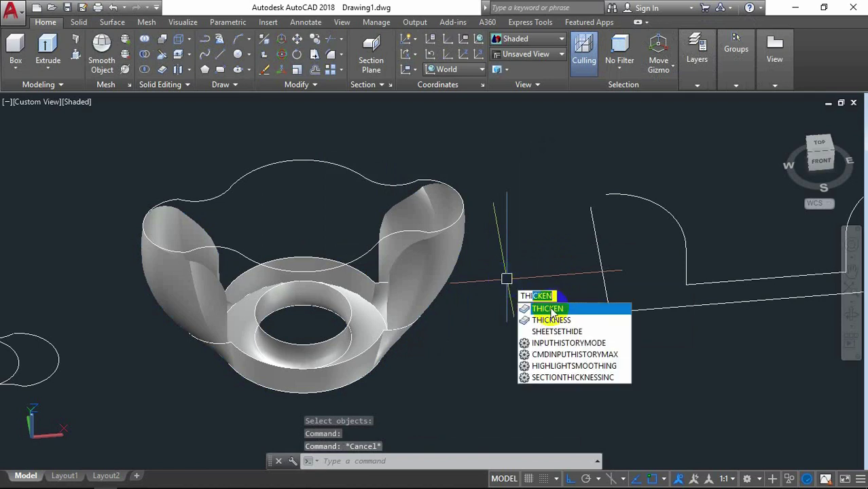
{"action": "left_click", "coordinate": [551, 309]}
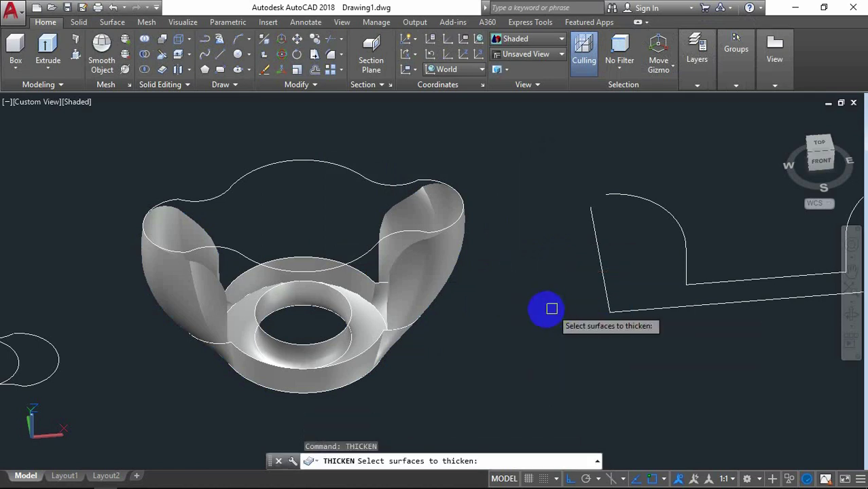
{"action": "left_click", "coordinate": [421, 271]}
{"action": "key", "text": "Return"}
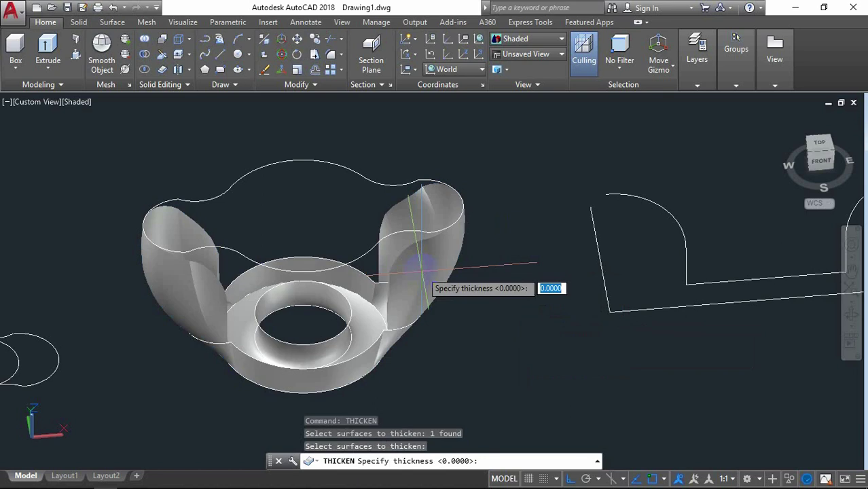
{"action": "type", "text": ".5"}
{"action": "key", "text": "Return"}
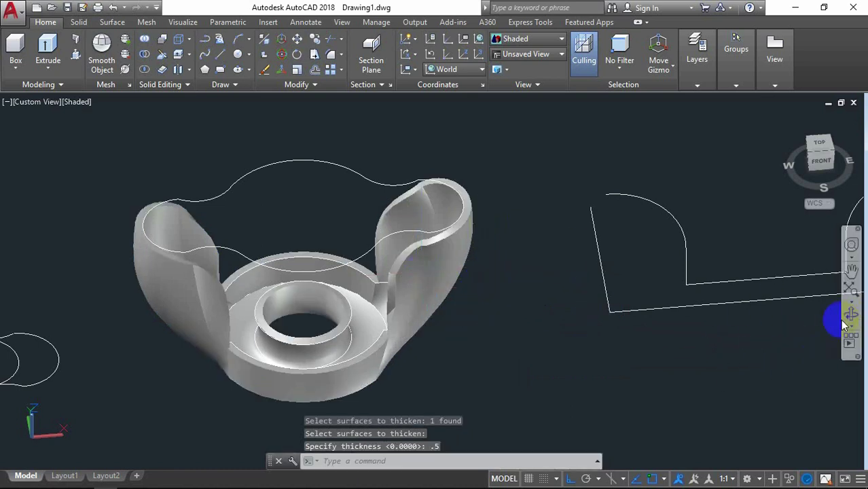
{"action": "mouse_move", "coordinate": [422, 336]}
{"action": "left_mouse_down"}
{"action": "mouse_move", "coordinate": [320, 361]}
{"action": "mouse_move", "coordinate": [326, 372]}
{"action": "mouse_move", "coordinate": [363, 319]}
{"action": "mouse_move", "coordinate": [395, 295]}
{"action": "mouse_move", "coordinate": [453, 294]}
{"action": "mouse_move", "coordinate": [474, 374]}
{"action": "mouse_move", "coordinate": [455, 198]}
{"action": "mouse_move", "coordinate": [473, 168]}
{"action": "mouse_move", "coordinate": [680, 295]}
{"action": "mouse_move", "coordinate": [566, 333]}
{"action": "mouse_move", "coordinate": [419, 327]}
{"action": "mouse_move", "coordinate": [366, 253]}
{"action": "left_mouse_up"}
{"action": "mouse_move", "coordinate": [361, 235]}
{"action": "left_mouse_down"}
{"action": "mouse_move", "coordinate": [396, 286]}
{"action": "mouse_move", "coordinate": [350, 342]}
{"action": "mouse_move", "coordinate": [382, 362]}
{"action": "mouse_move", "coordinate": [394, 329]}
{"action": "mouse_move", "coordinate": [394, 318]}
{"action": "mouse_move", "coordinate": [355, 296]}
{"action": "mouse_move", "coordinate": [377, 294]}
{"action": "mouse_move", "coordinate": [382, 318]}
{"action": "mouse_move", "coordinate": [440, 320]}
{"action": "left_mouse_up"}
{"action": "mouse_move", "coordinate": [378, 271]}
{"action": "left_mouse_down"}
{"action": "mouse_move", "coordinate": [370, 264]}
{"action": "mouse_move", "coordinate": [388, 368]}
{"action": "mouse_move", "coordinate": [398, 335]}
{"action": "mouse_move", "coordinate": [421, 315]}
{"action": "left_mouse_up"}
Exit orbit and switch the visual style to 2D Wireframe
{"action": "right_click", "coordinate": [449, 254]}
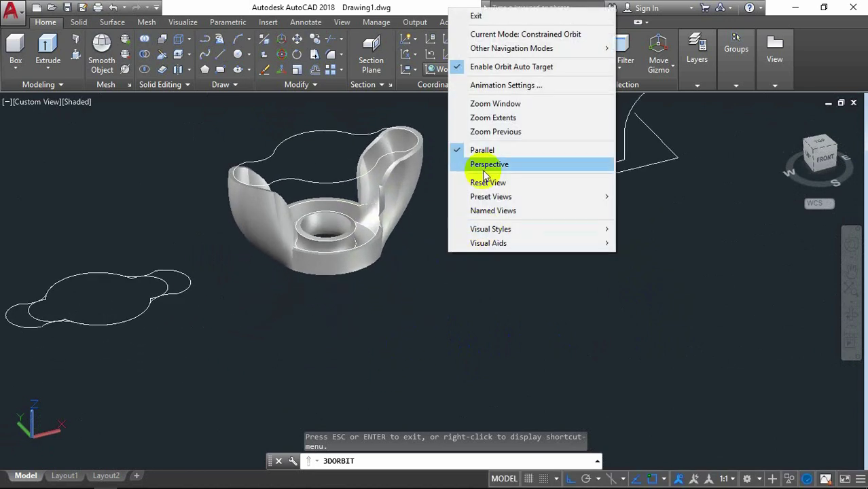
{"action": "left_click", "coordinate": [466, 16]}
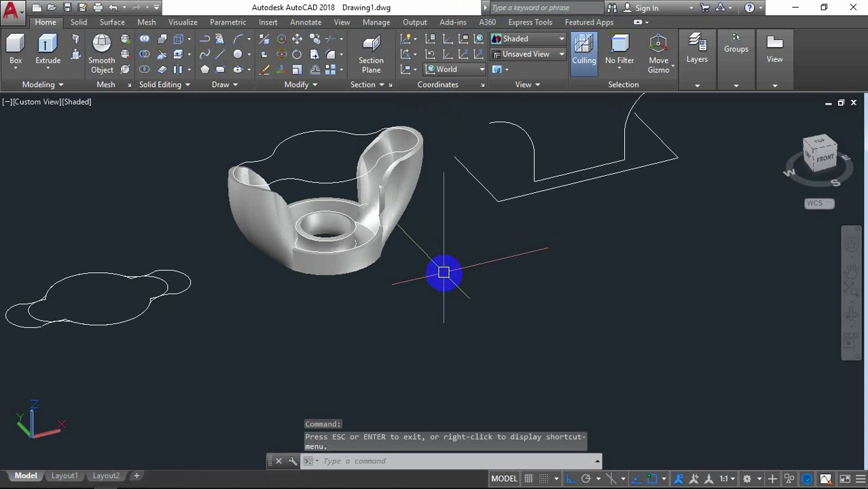
{"action": "left_click", "coordinate": [77, 102]}
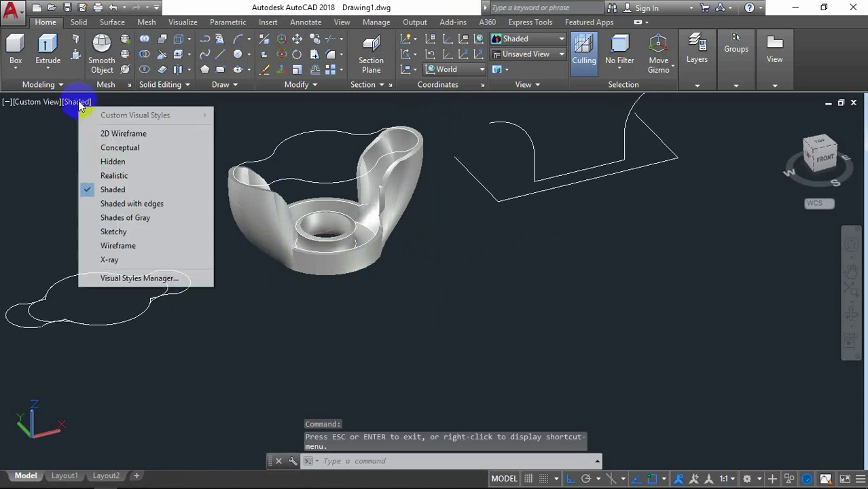
{"action": "left_click", "coordinate": [115, 135]}
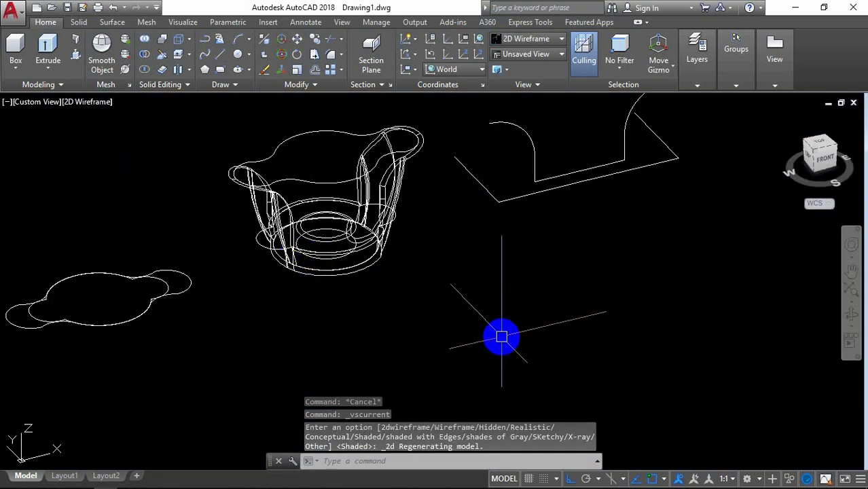
Draw a circle of diameter 6 beside the wing nut
{"action": "type", "text": "c"}
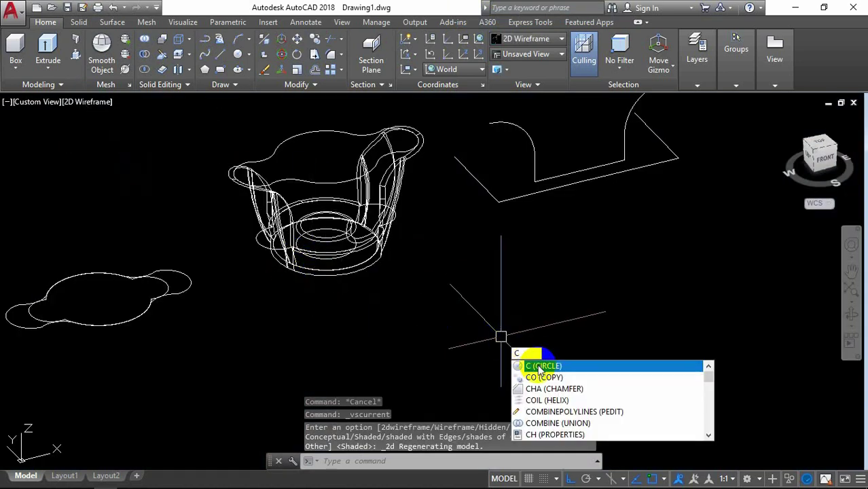
{"action": "key", "text": "Return"}
{"action": "left_click", "coordinate": [524, 341]}
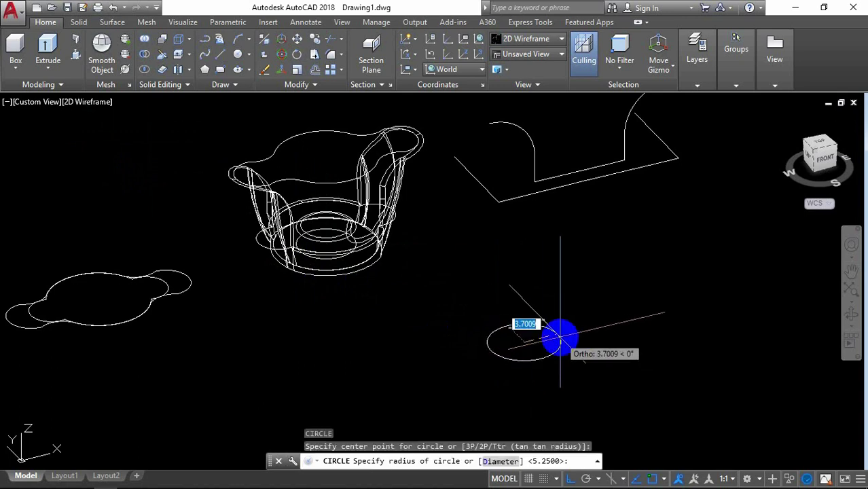
{"action": "type", "text": "d"}
{"action": "key", "text": "Return"}
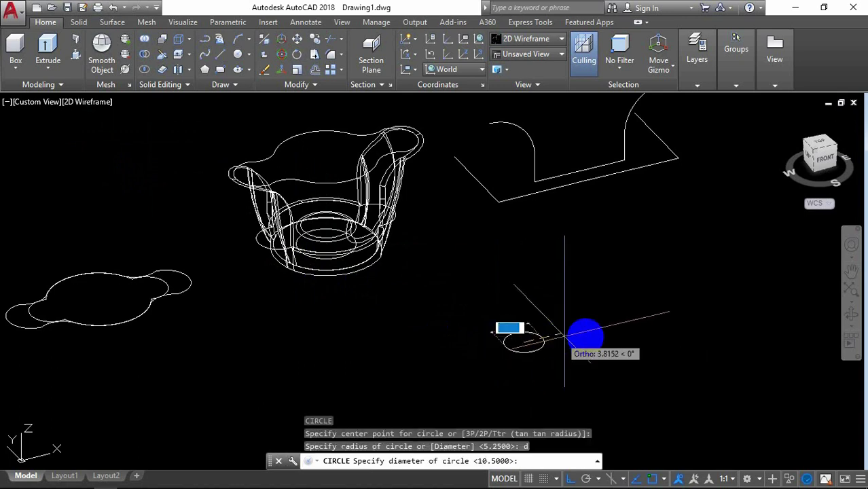
{"action": "type", "text": "6"}
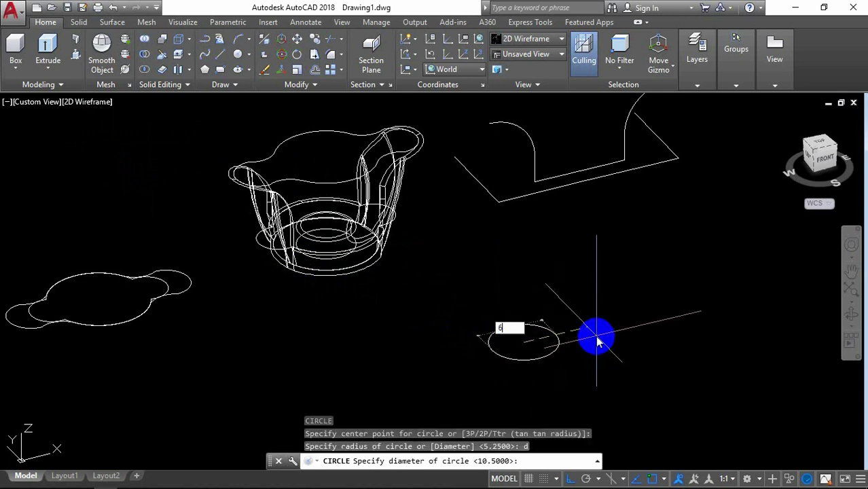
{"action": "key", "text": "Return"}
{"action": "scroll", "coordinate": [573, 338], "scroll_direction": "up", "scroll_amount": 2}
{"action": "scroll", "coordinate": [566, 339], "scroll_direction": "up", "scroll_amount": 2}
Draw a concentric circle of diameter 4 at the first circle's centre
{"action": "right_click", "coordinate": [529, 258]}
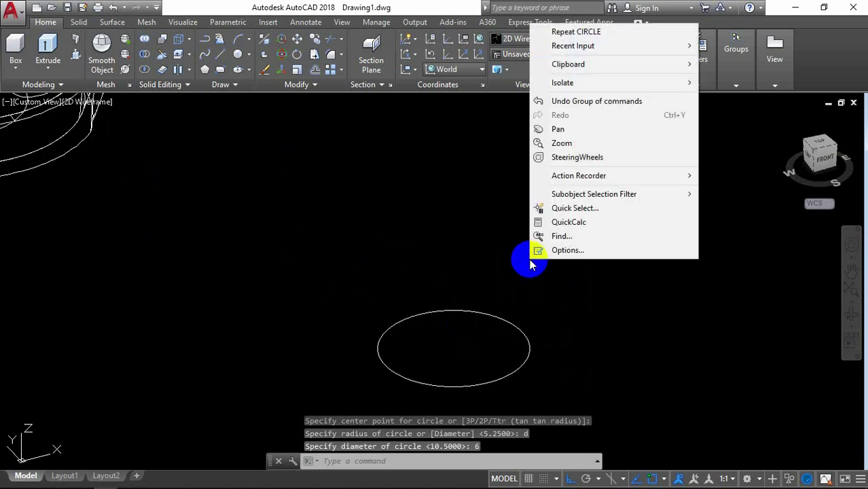
{"action": "left_click", "coordinate": [575, 31]}
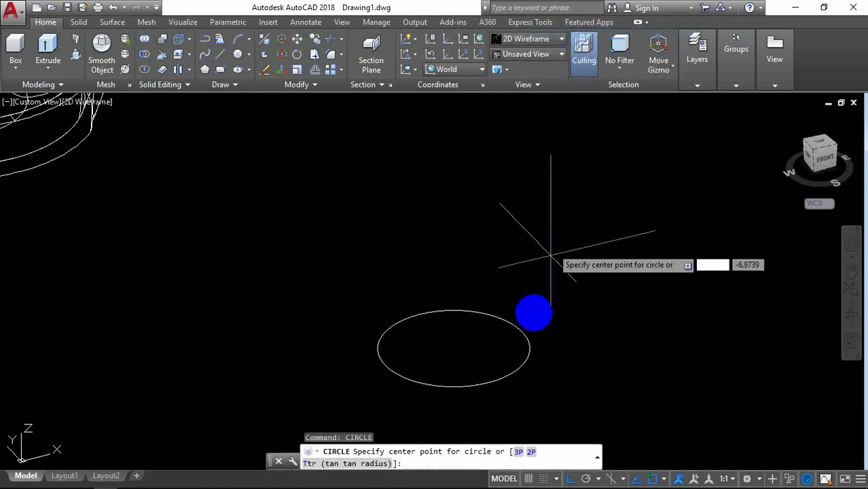
{"action": "left_click", "coordinate": [454, 349]}
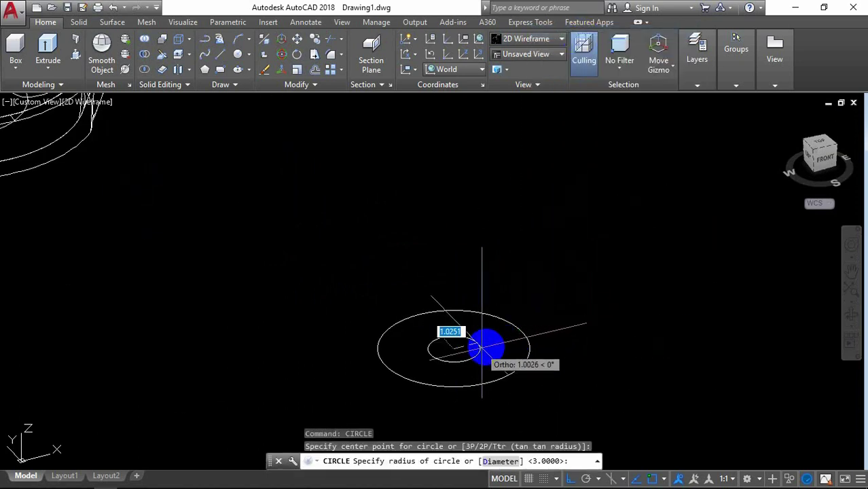
{"action": "type", "text": "d"}
{"action": "key", "text": "Return"}
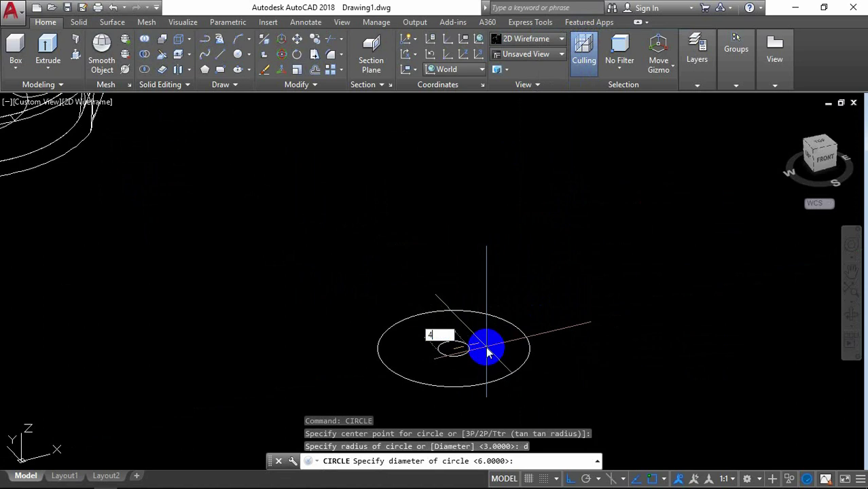
{"action": "type", "text": "4"}
{"action": "key", "text": "Return"}
{"action": "scroll", "coordinate": [588, 329], "scroll_direction": "down", "scroll_amount": 2}
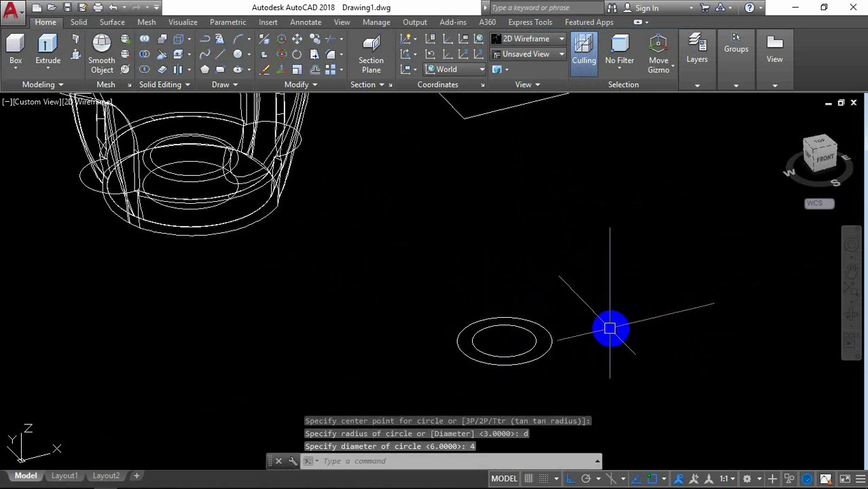
Extrude both concentric circles 3 units tall
{"action": "type", "text": "ex"}
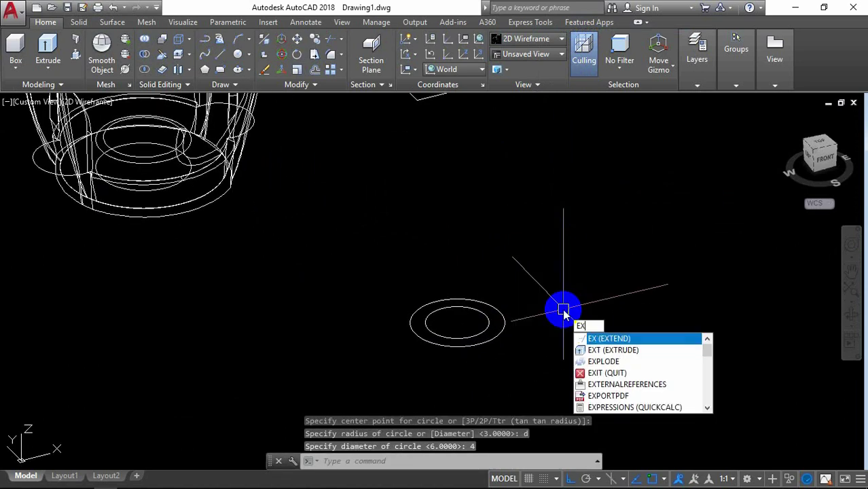
{"action": "type", "text": "t"}
{"action": "key", "text": "Return"}
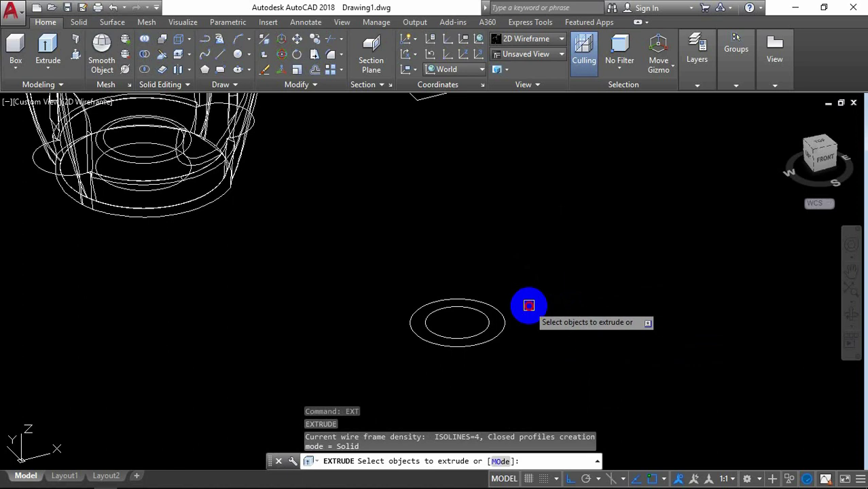
{"action": "left_click", "coordinate": [533, 306]}
{"action": "left_click", "coordinate": [465, 322]}
{"action": "right_click", "coordinate": [549, 324]}
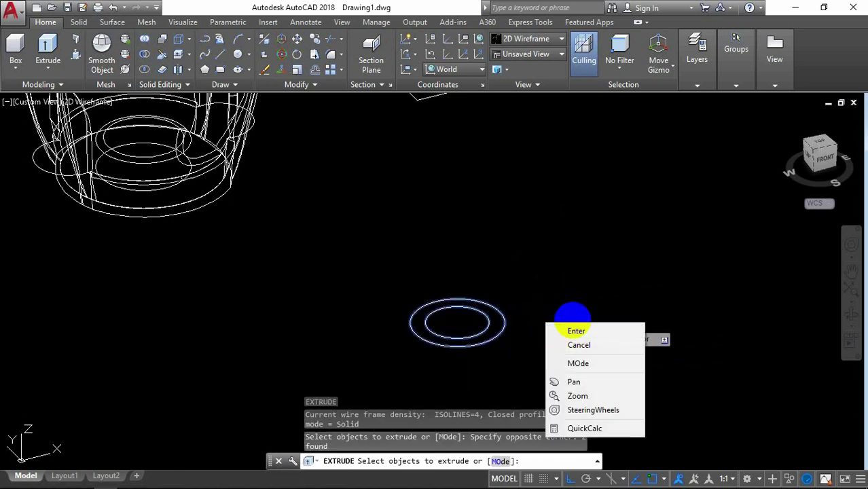
{"action": "left_click", "coordinate": [569, 330]}
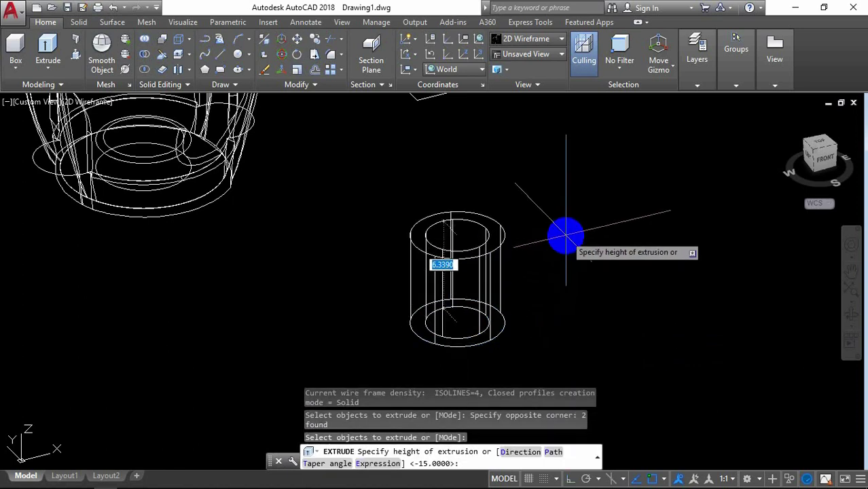
{"action": "type", "text": "3"}
{"action": "key", "text": "Return"}
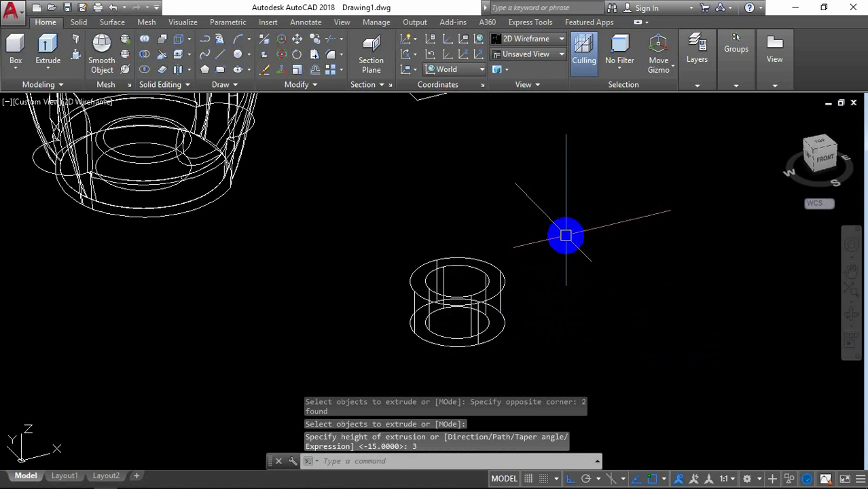
Subtract the inner cylinder from the outer one to hollow the sleeve
{"action": "type", "text": "SU"}
{"action": "key", "text": "Return"}
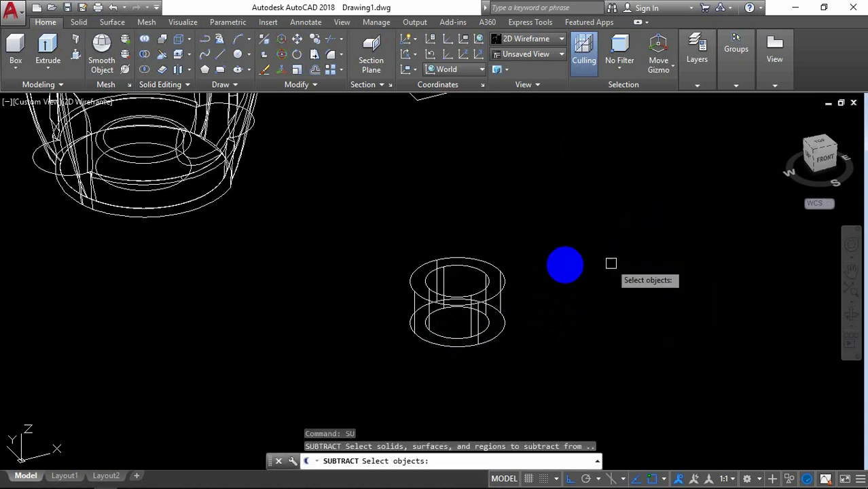
{"action": "left_click", "coordinate": [506, 281]}
{"action": "key", "text": "Return"}
{"action": "left_click", "coordinate": [483, 276]}
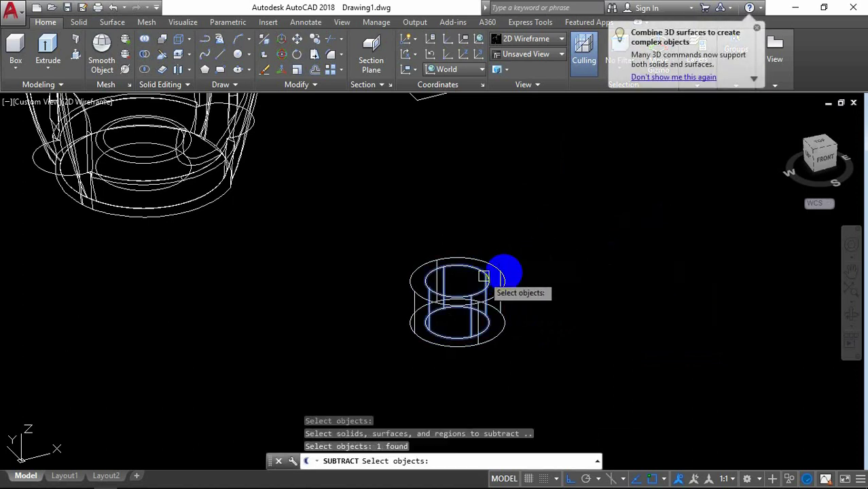
{"action": "key", "text": "Return"}
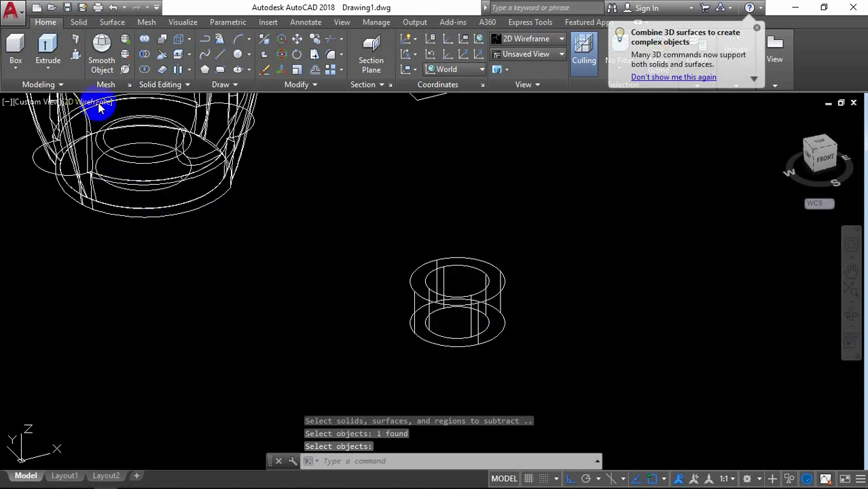
Preview the sleeve in Shaded style, then return to 2D Wireframe
{"action": "left_click", "coordinate": [99, 103]}
{"action": "left_click", "coordinate": [139, 189]}
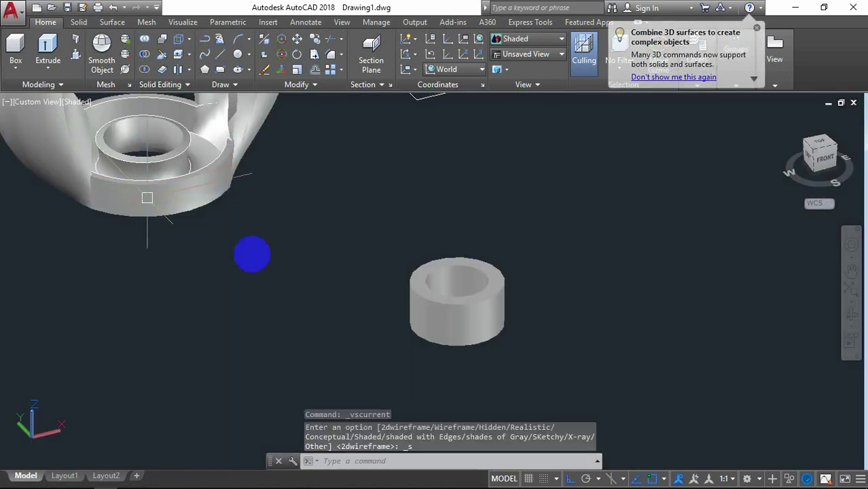
{"action": "left_click", "coordinate": [76, 103]}
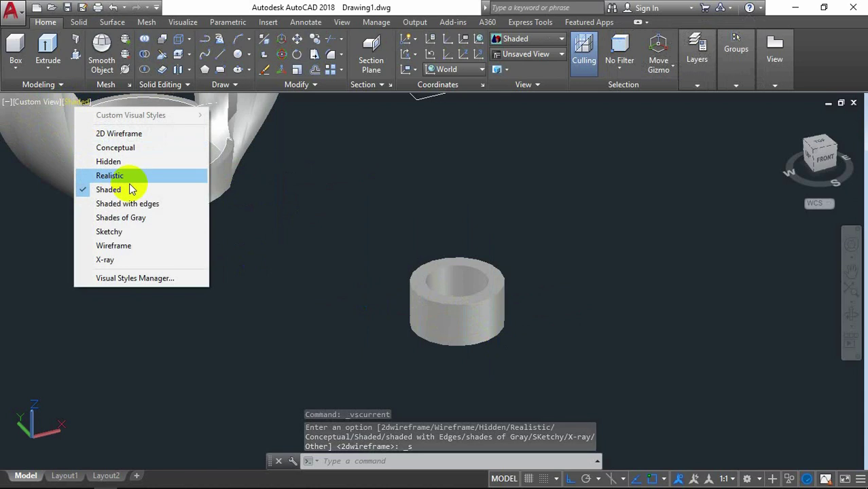
{"action": "left_click", "coordinate": [117, 134]}
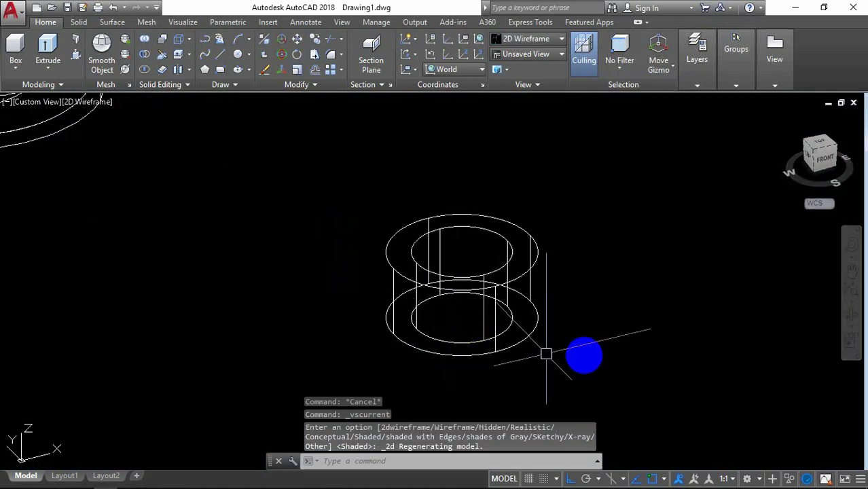
Draw a helix at the sleeve's centre with base and top diameter 4 and height 3
{"action": "type", "text": "he"}
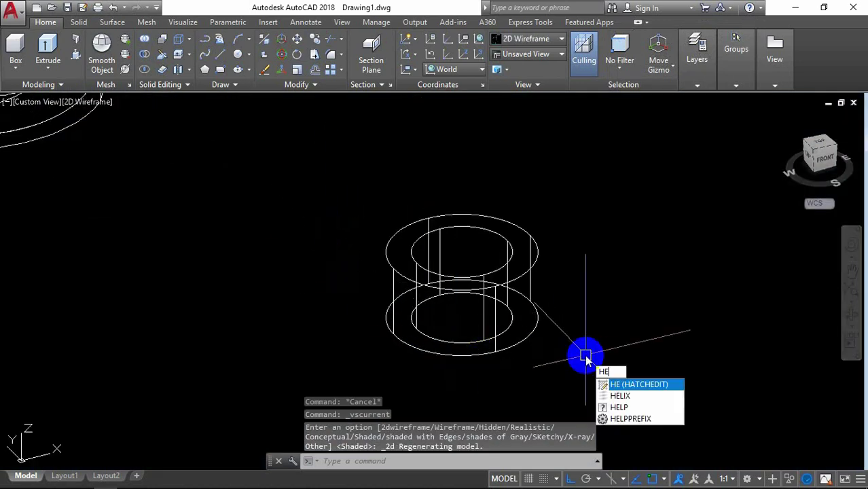
{"action": "type", "text": "lix"}
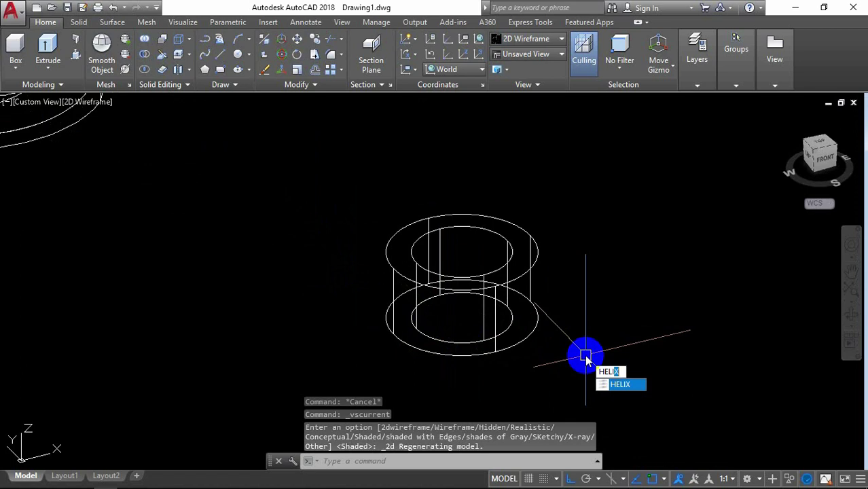
{"action": "key", "text": "Return"}
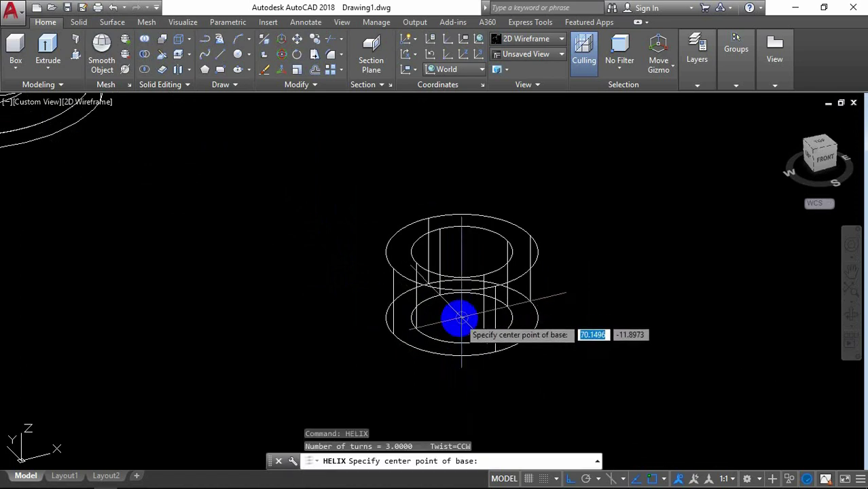
{"action": "left_click", "coordinate": [461, 317]}
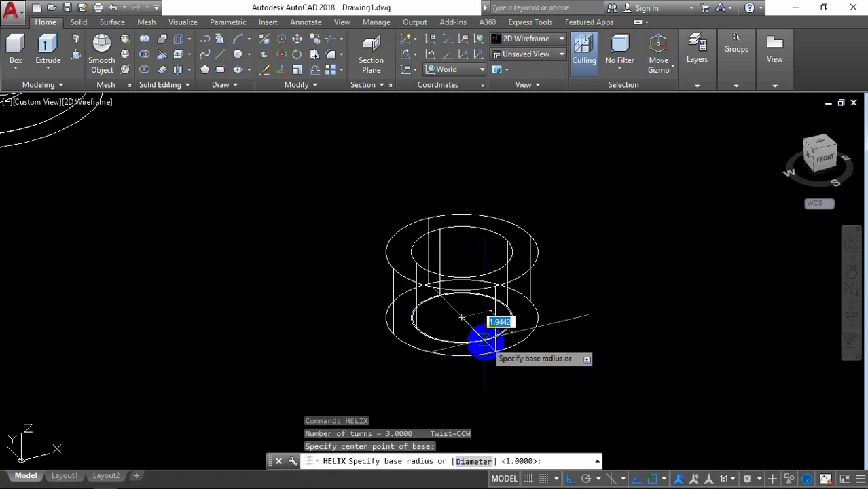
{"action": "type", "text": "d"}
{"action": "key", "text": "Return"}
{"action": "type", "text": "4"}
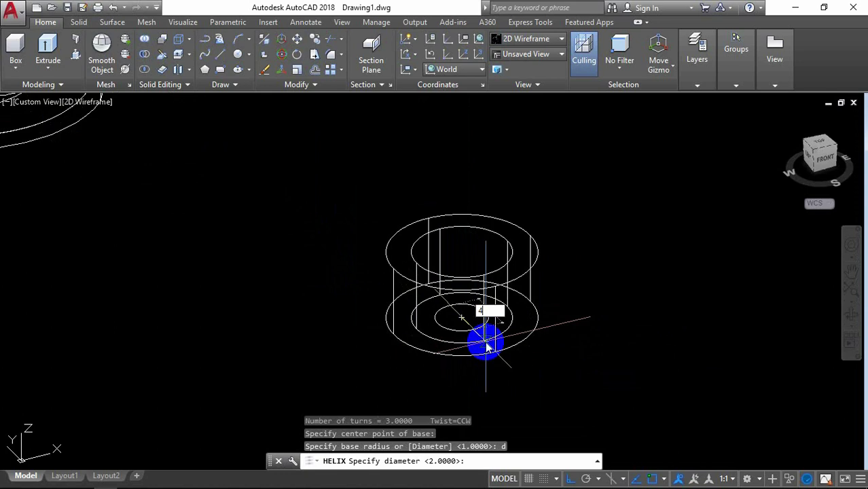
{"action": "key", "text": "Return"}
{"action": "type", "text": "d"}
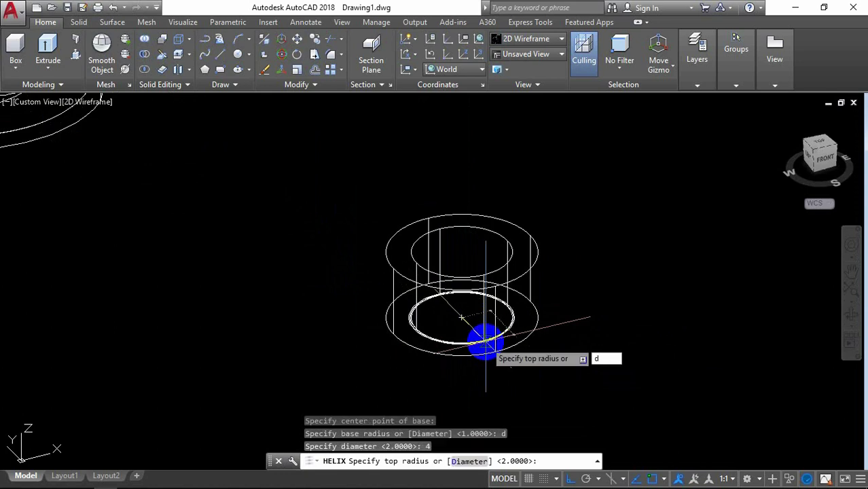
{"action": "key", "text": "Return"}
{"action": "type", "text": "4"}
{"action": "key", "text": "Return"}
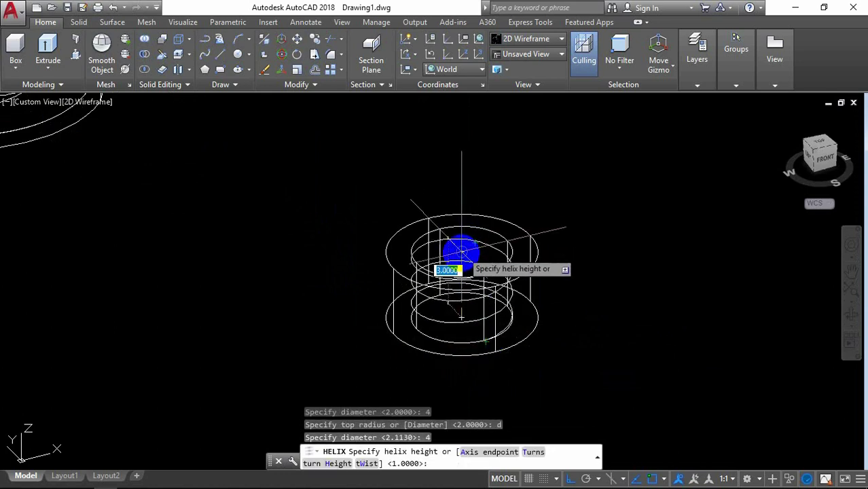
{"action": "left_click", "coordinate": [461, 251]}
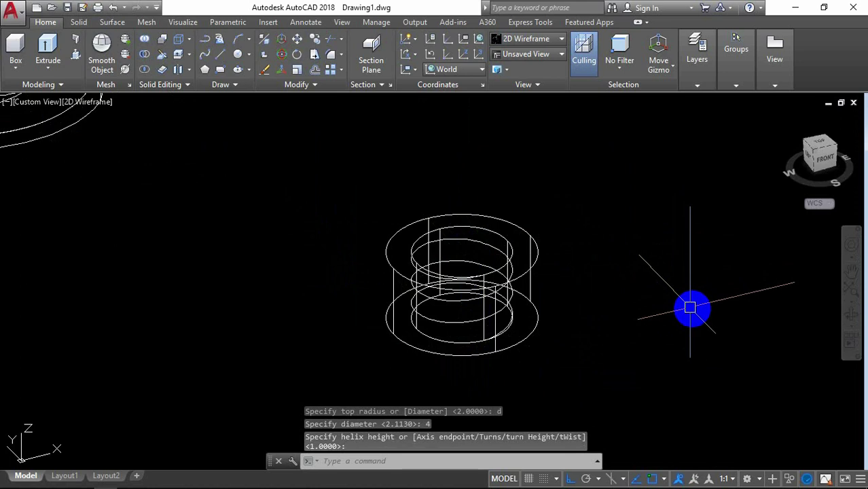
{"action": "left_click", "coordinate": [459, 319]}
In the helix's Properties, set Turns to 8 and Turn Height to 0.5
{"action": "right_click", "coordinate": [460, 321]}
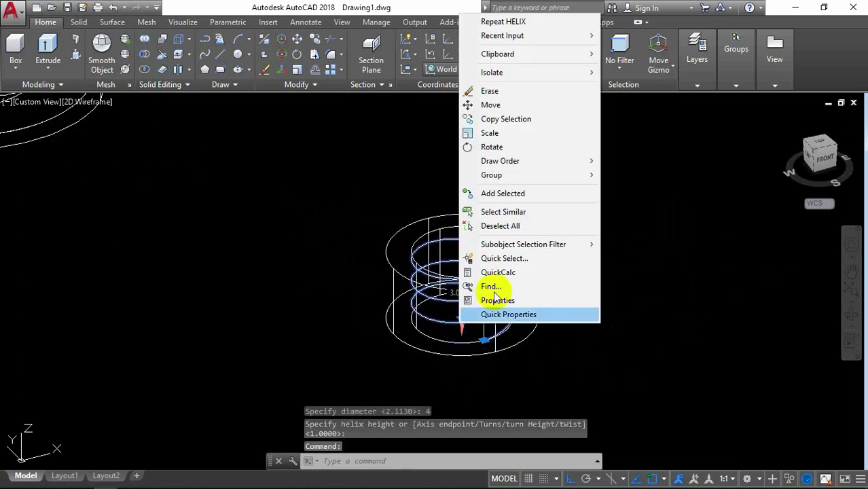
{"action": "left_click", "coordinate": [511, 302]}
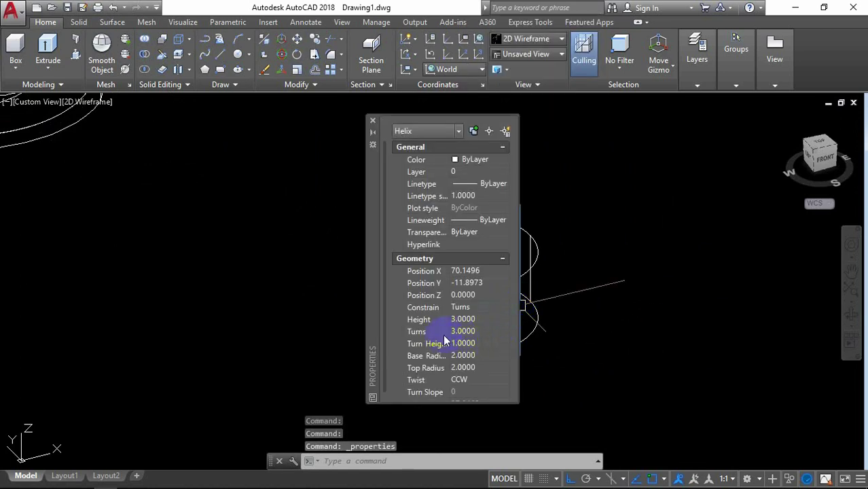
{"action": "left_click", "coordinate": [464, 332]}
{"action": "type", "text": "10"}
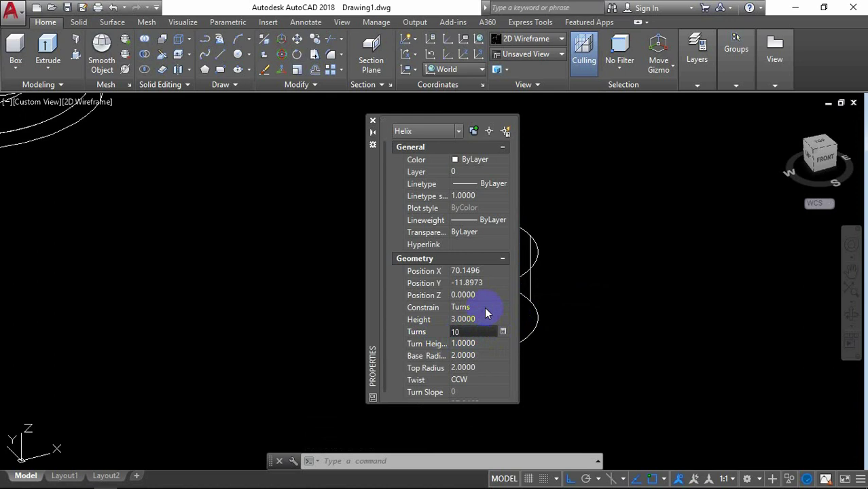
{"action": "left_click", "coordinate": [484, 354]}
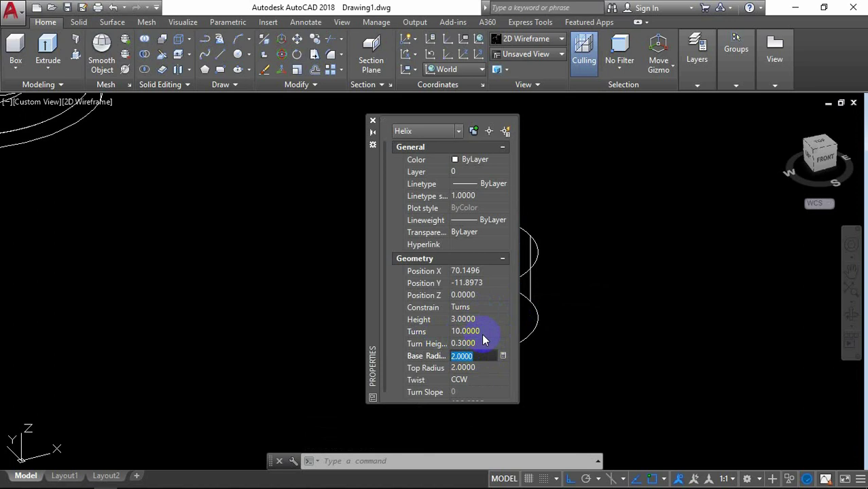
{"action": "left_click", "coordinate": [479, 331]}
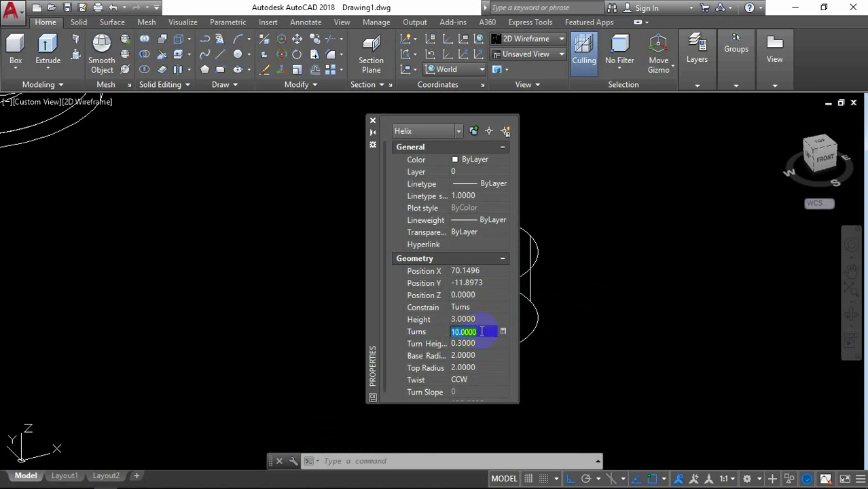
{"action": "type", "text": "8"}
{"action": "left_click", "coordinate": [479, 344]}
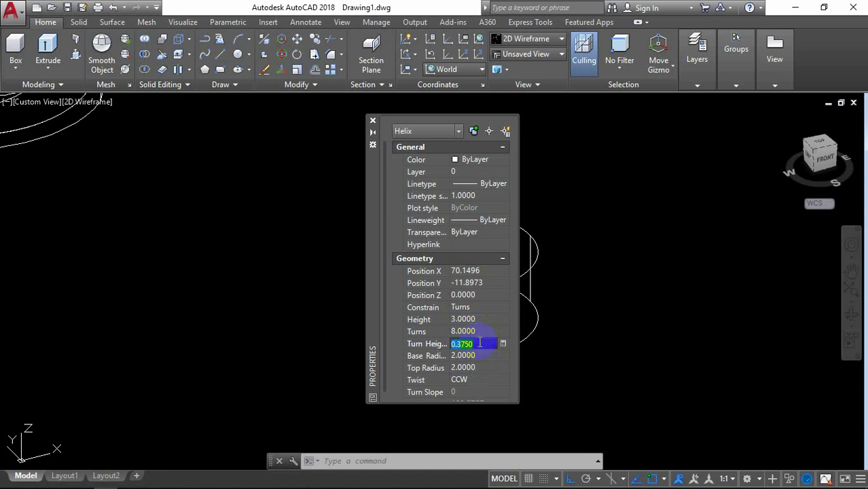
{"action": "left_click", "coordinate": [481, 332]}
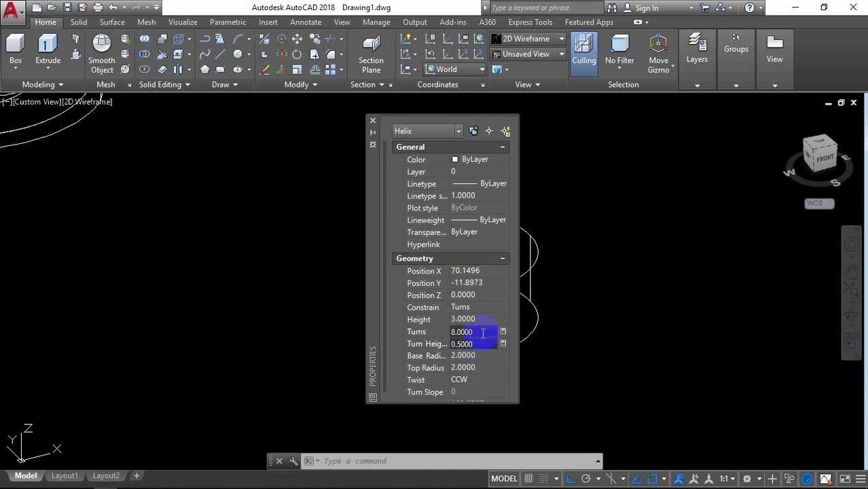
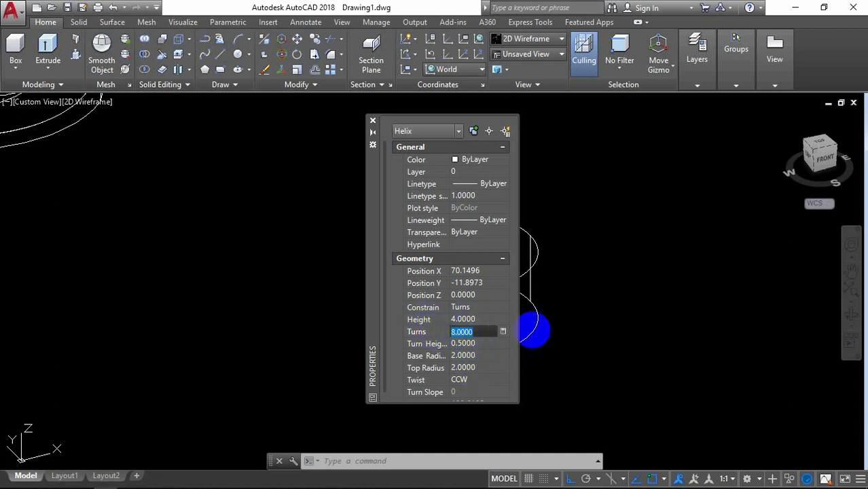
Close the helix properties and orbit to a side view of the 8-turn helix inside the cylinder
{"action": "left_click", "coordinate": [374, 123]}
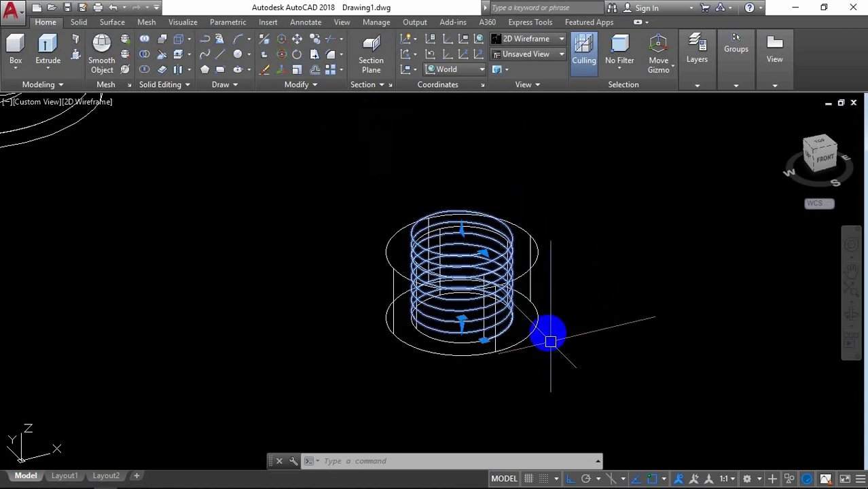
{"action": "key", "text": "Escape"}
{"action": "scroll", "coordinate": [539, 373], "scroll_direction": "up", "scroll_amount": 2}
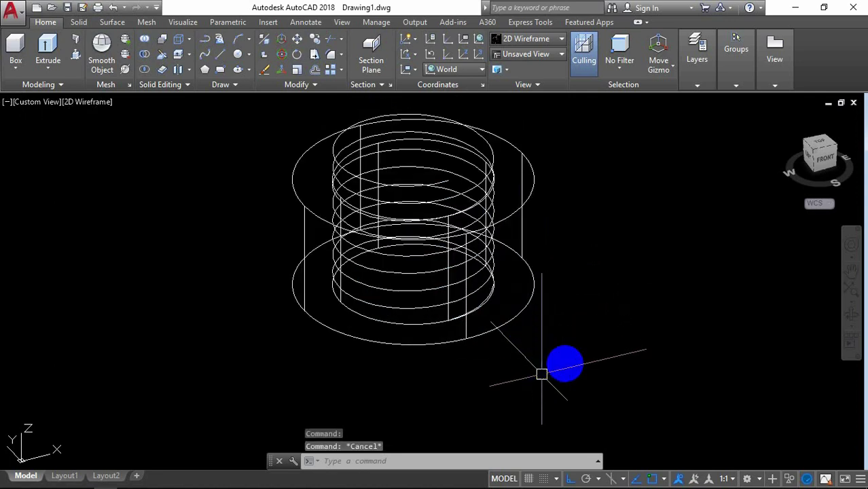
{"action": "left_click", "coordinate": [857, 320]}
{"action": "mouse_move", "coordinate": [559, 374]}
{"action": "left_mouse_down"}
{"action": "mouse_move", "coordinate": [586, 364]}
{"action": "mouse_move", "coordinate": [588, 328]}
{"action": "mouse_move", "coordinate": [587, 367]}
{"action": "mouse_move", "coordinate": [586, 316]}
{"action": "mouse_move", "coordinate": [577, 330]}
{"action": "mouse_move", "coordinate": [581, 362]}
{"action": "mouse_move", "coordinate": [559, 343]}
{"action": "mouse_move", "coordinate": [562, 316]}
{"action": "mouse_move", "coordinate": [558, 341]}
{"action": "left_mouse_up"}
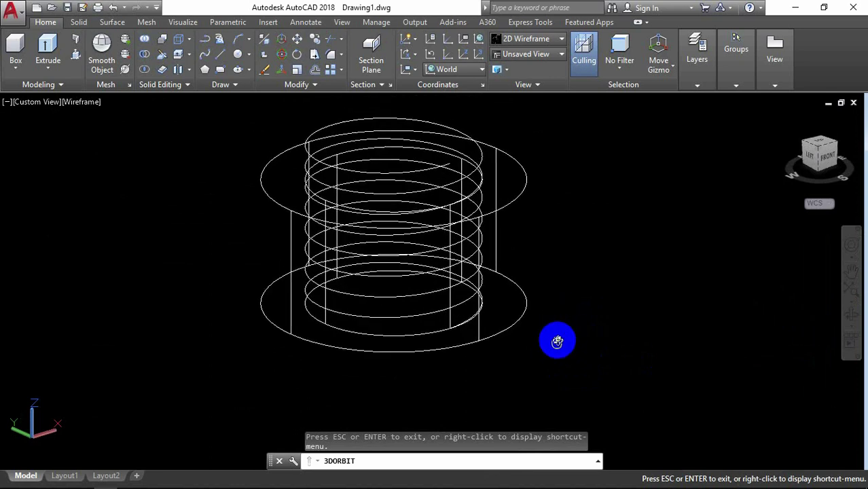
{"action": "right_click", "coordinate": [600, 254]}
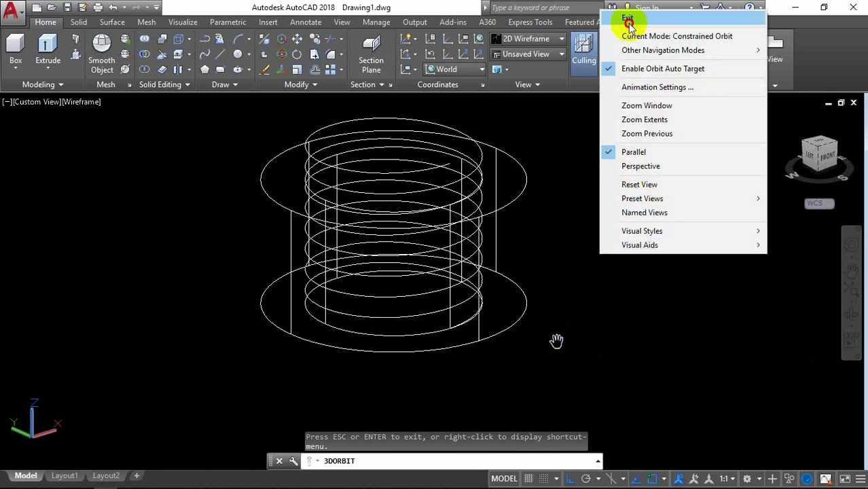
{"action": "left_click", "coordinate": [627, 18]}
{"action": "scroll", "coordinate": [575, 311], "scroll_direction": "up", "scroll_amount": 2}
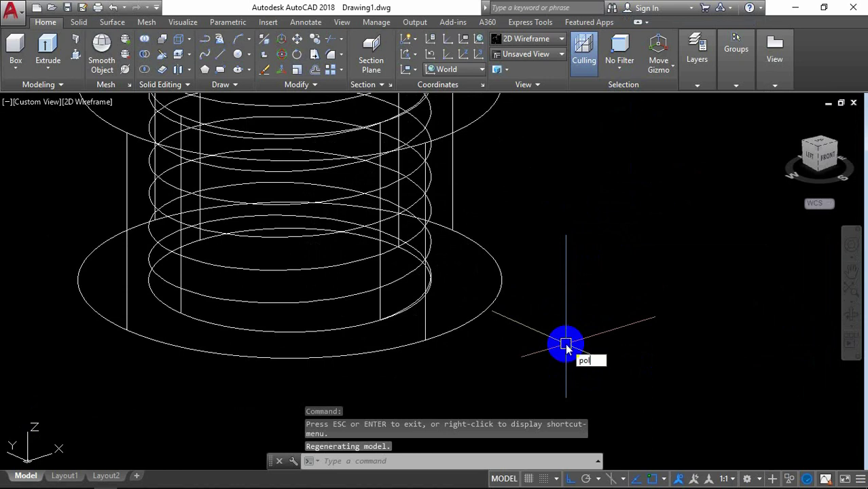
Draw a three-sided polygon by edge, with 0.49-long edges, beside the helix base
{"action": "key", "text": "Return"}
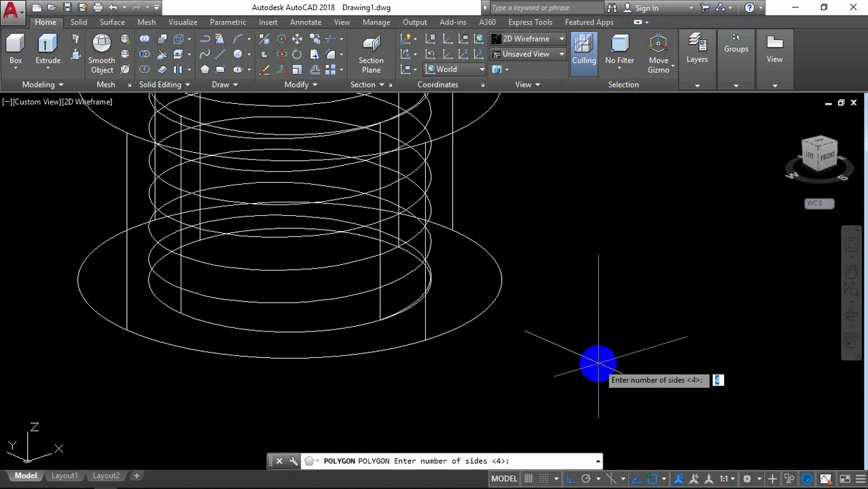
{"action": "type", "text": "3"}
{"action": "key", "text": "Return"}
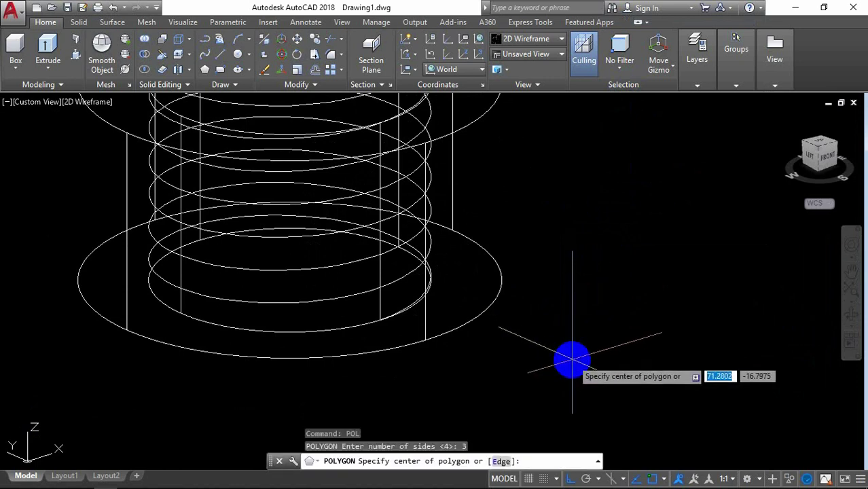
{"action": "type", "text": "e"}
{"action": "key", "text": "Return"}
{"action": "left_click", "coordinate": [572, 359]}
{"action": "type", "text": ".49"}
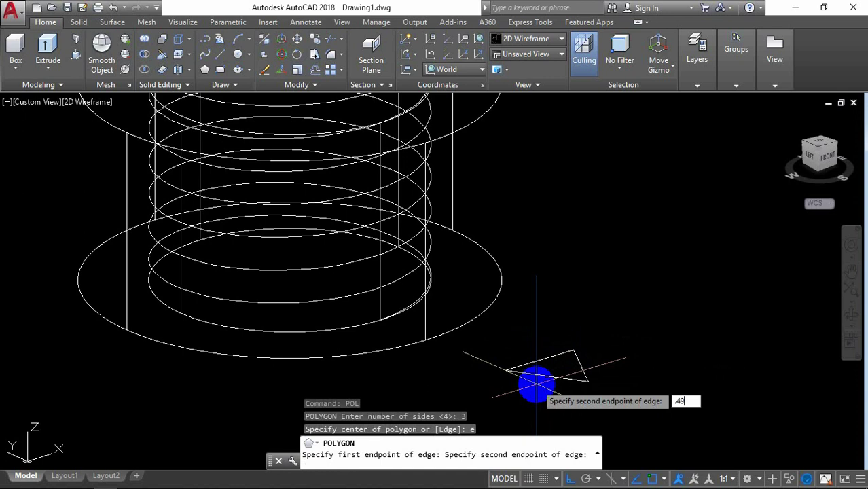
{"action": "key", "text": "Return"}
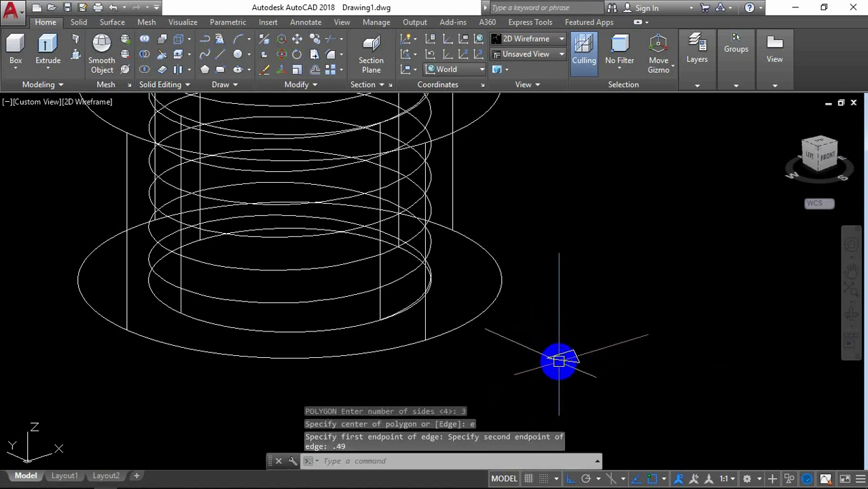
{"action": "scroll", "coordinate": [558, 361], "scroll_direction": "up", "scroll_amount": 2}
Rotate the triangle 90 degrees with ROTATE3D about an axis through its corner
{"action": "type", "text": "o"}
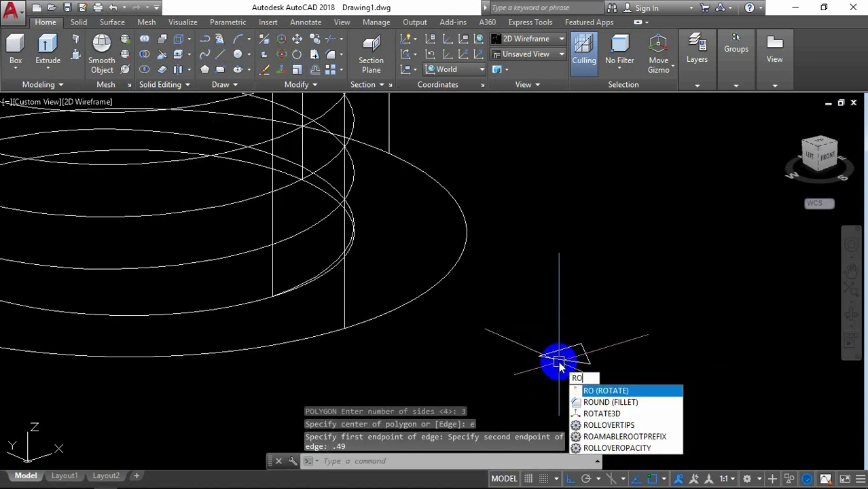
{"action": "type", "text": "At"}
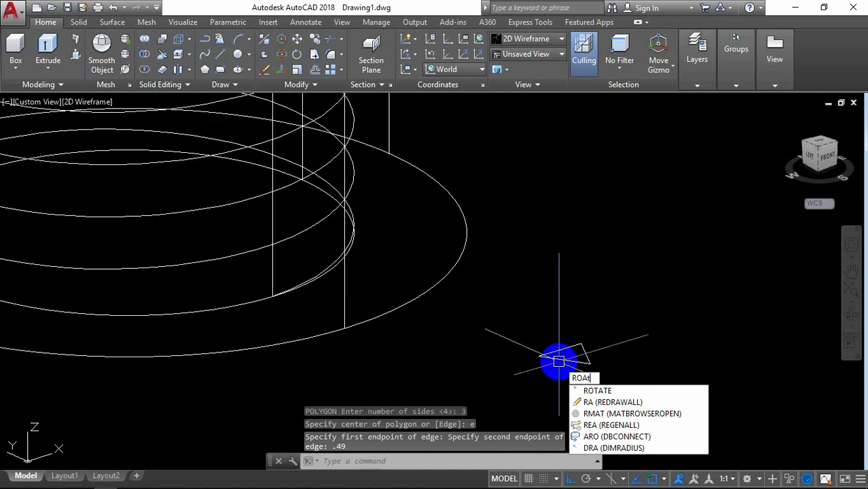
{"action": "type", "text": "e3d"}
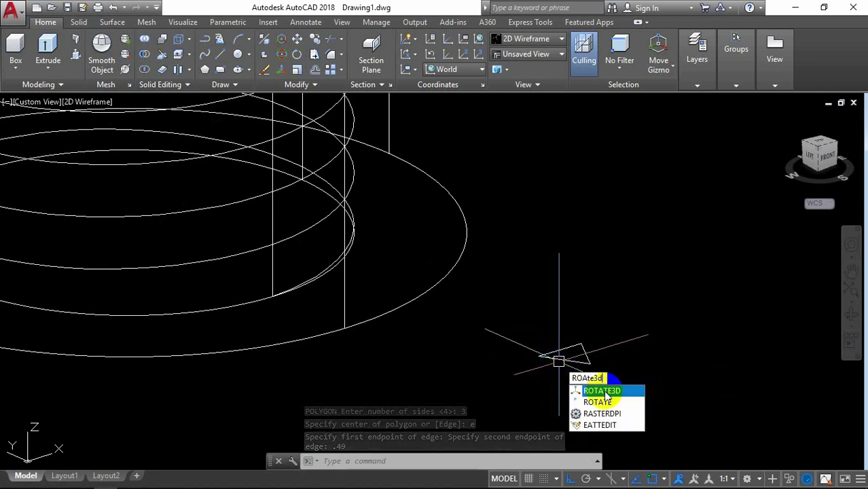
{"action": "key", "text": "Return"}
{"action": "left_click", "coordinate": [565, 362]}
{"action": "key", "text": "Return"}
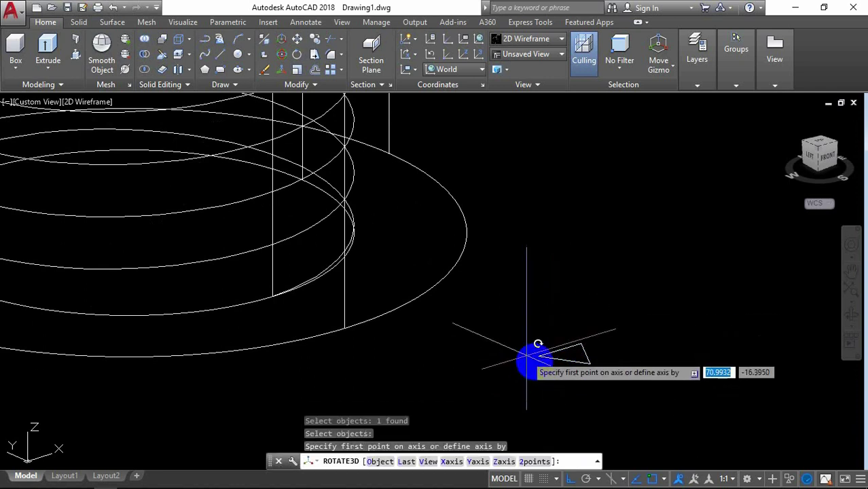
{"action": "left_click", "coordinate": [538, 356]}
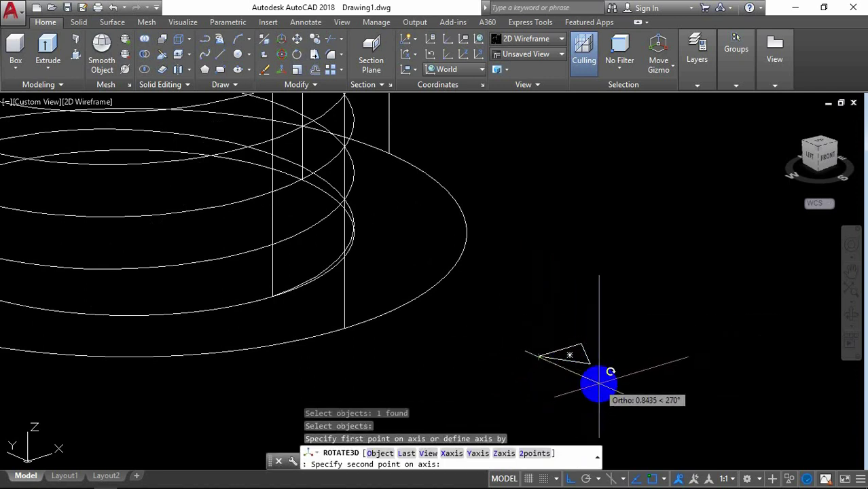
{"action": "left_click", "coordinate": [598, 384]}
{"action": "type", "text": "90"}
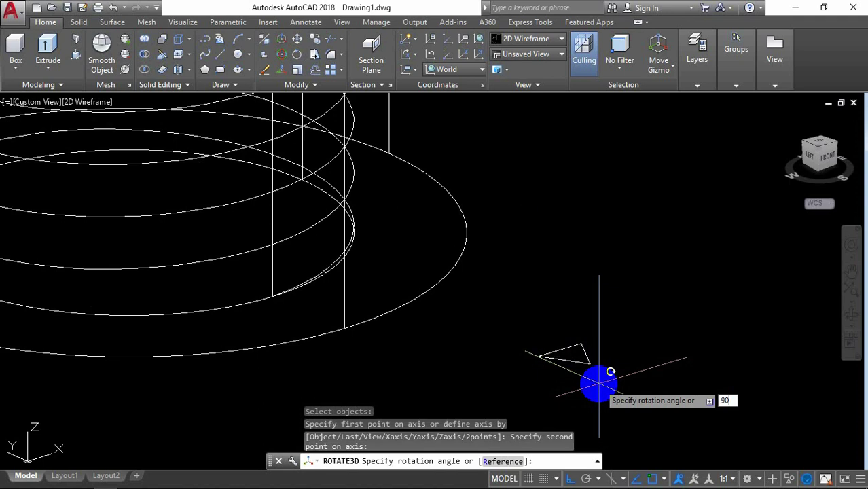
{"action": "key", "text": "Return"}
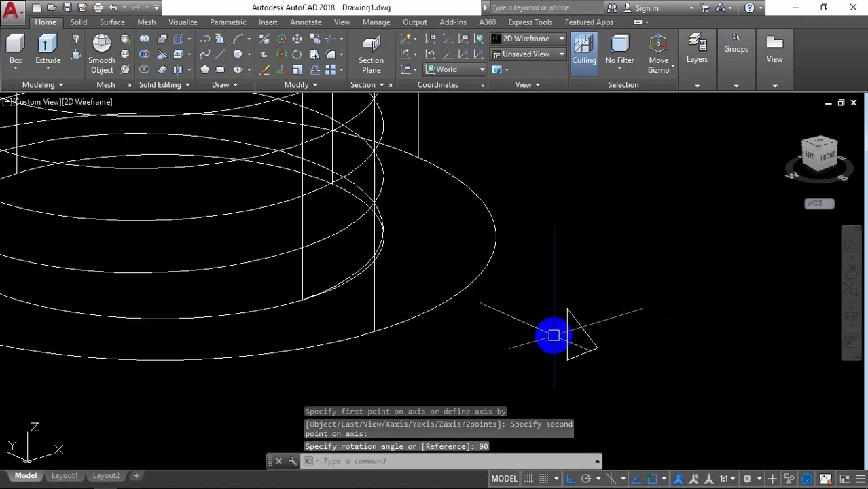
{"action": "type", "text": "m"}
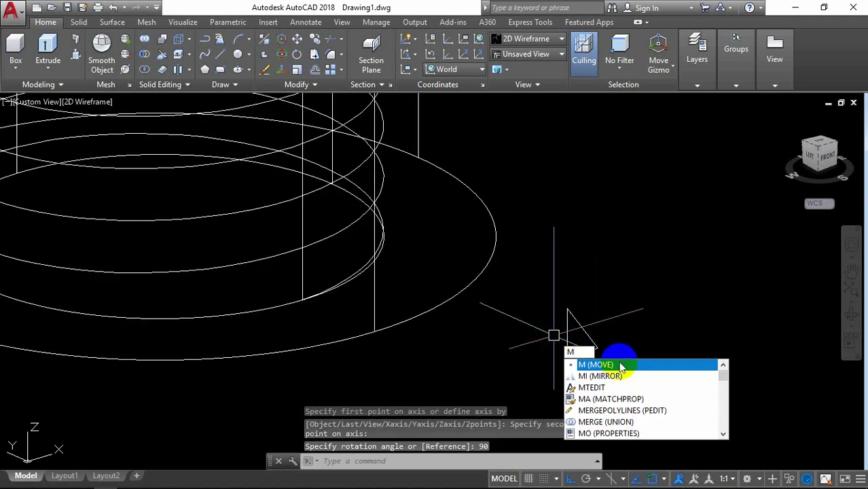
{"action": "key", "text": "Return"}
Move the upright triangle so its corner snaps onto the helix endpoint
{"action": "left_click", "coordinate": [586, 334]}
{"action": "key", "text": "Return"}
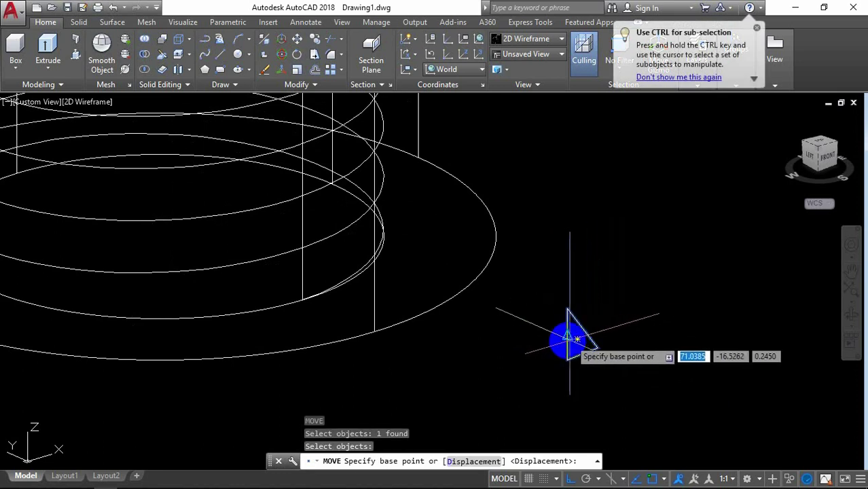
{"action": "left_click", "coordinate": [568, 334]}
{"action": "scroll", "coordinate": [585, 325], "scroll_direction": "down", "scroll_amount": 3}
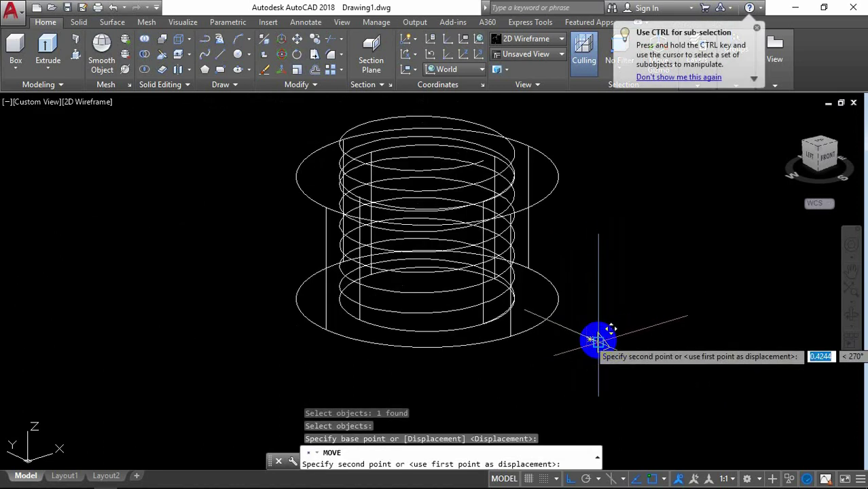
{"action": "scroll", "coordinate": [491, 318], "scroll_direction": "up", "scroll_amount": 2}
{"action": "scroll", "coordinate": [496, 307], "scroll_direction": "up", "scroll_amount": 2}
{"action": "scroll", "coordinate": [487, 306], "scroll_direction": "up", "scroll_amount": 2}
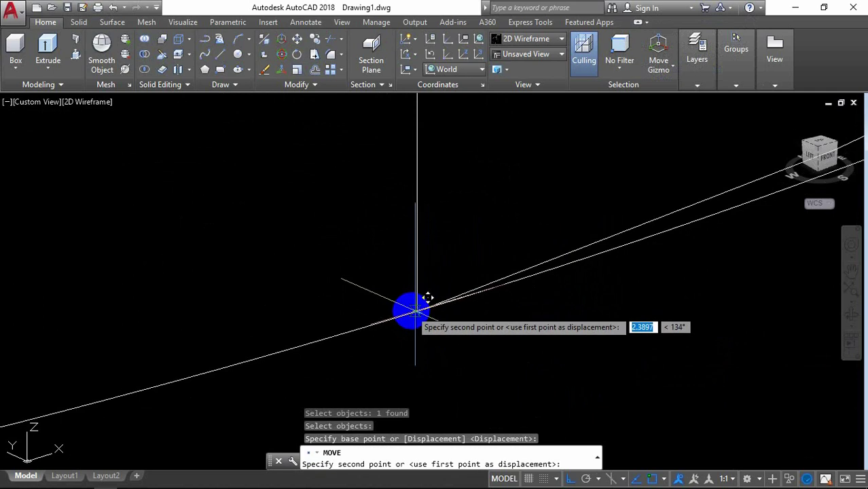
{"action": "scroll", "coordinate": [452, 299], "scroll_direction": "up", "scroll_amount": 1}
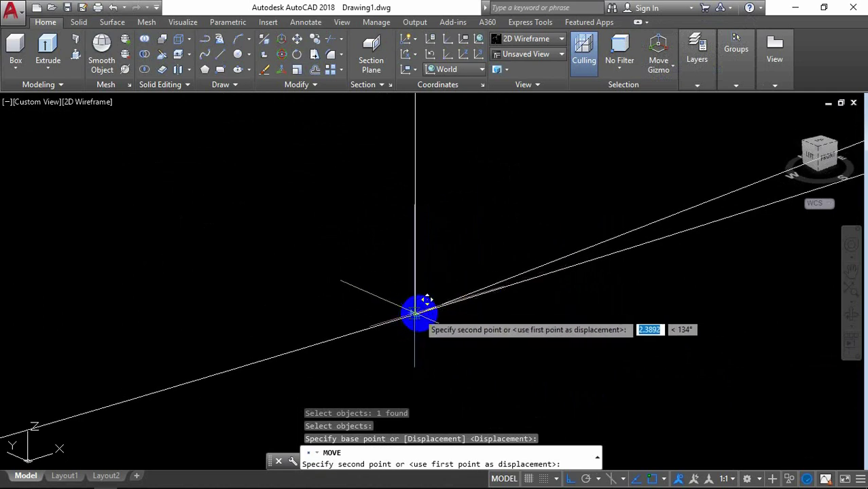
{"action": "left_click", "coordinate": [417, 311]}
{"action": "scroll", "coordinate": [397, 320], "scroll_direction": "up", "scroll_amount": 2}
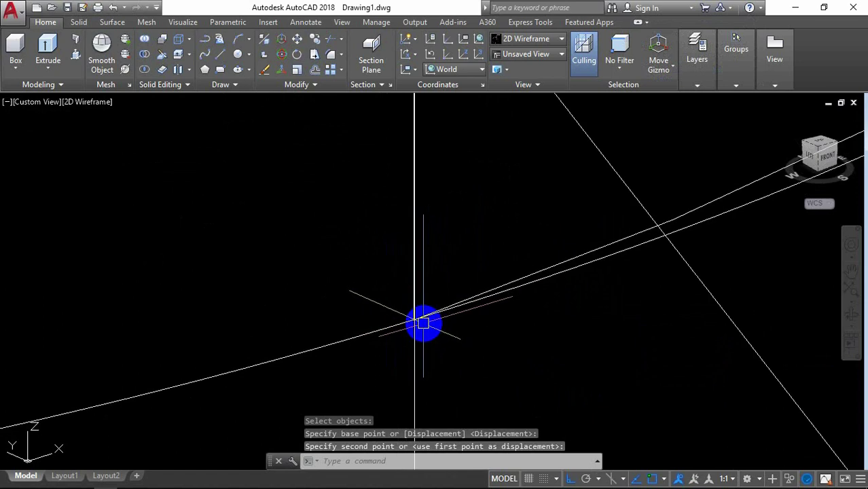
{"action": "scroll", "coordinate": [424, 323], "scroll_direction": "up", "scroll_amount": 2}
{"action": "scroll", "coordinate": [483, 353], "scroll_direction": "up", "scroll_amount": 2}
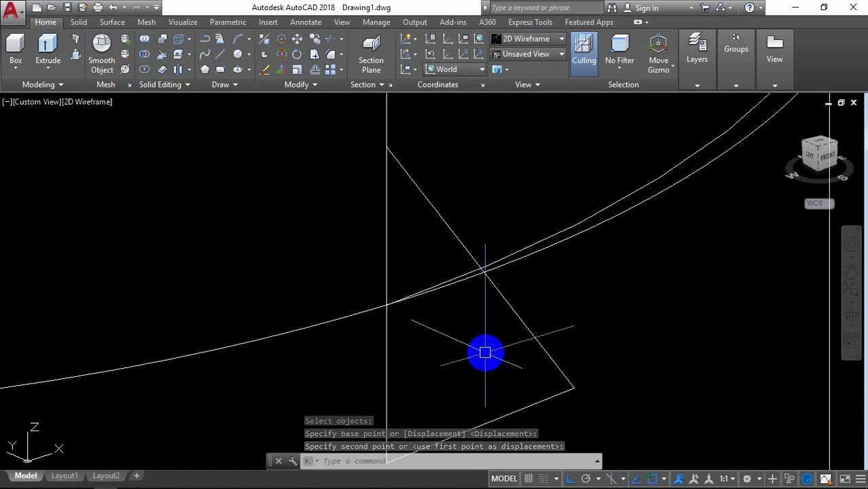
{"action": "type", "text": "SWEEP"}
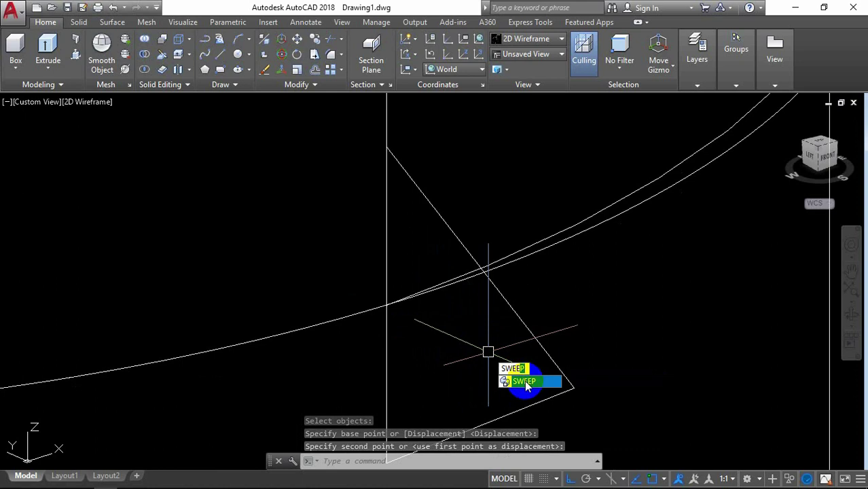
Sweep the triangle profile along the helix to form the thread solid
{"action": "key", "text": "Return"}
{"action": "left_click", "coordinate": [520, 318]}
{"action": "right_click", "coordinate": [602, 291]}
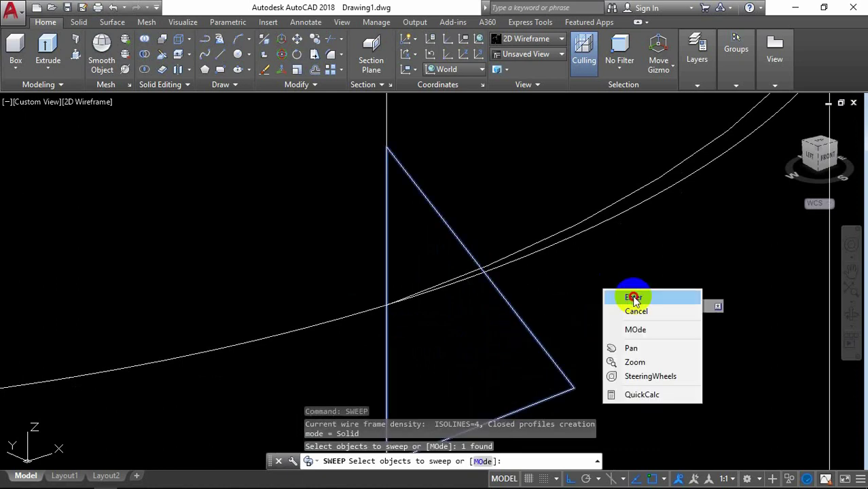
{"action": "left_click", "coordinate": [624, 295]}
{"action": "middle_click_drag", "start_coordinate": [580, 219], "coordinate": [500, 241], "text": "shift"}
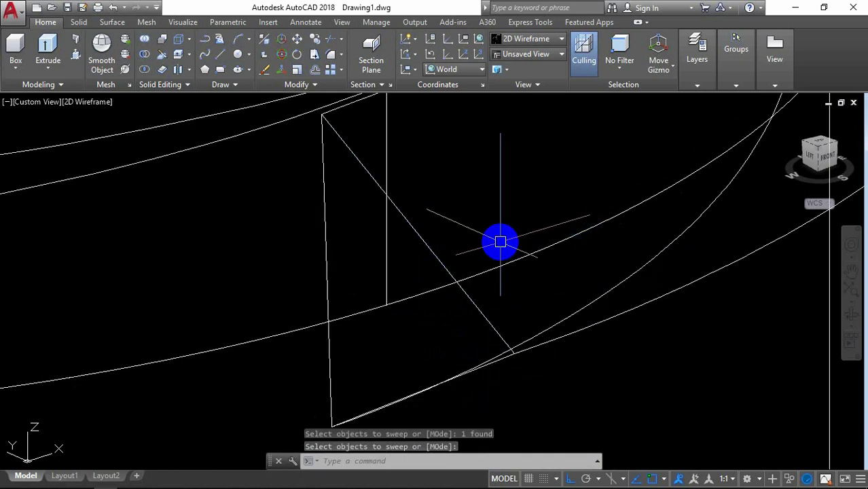
{"action": "scroll", "coordinate": [485, 245], "scroll_direction": "down", "scroll_amount": 2}
{"action": "scroll", "coordinate": [484, 246], "scroll_direction": "down", "scroll_amount": 2}
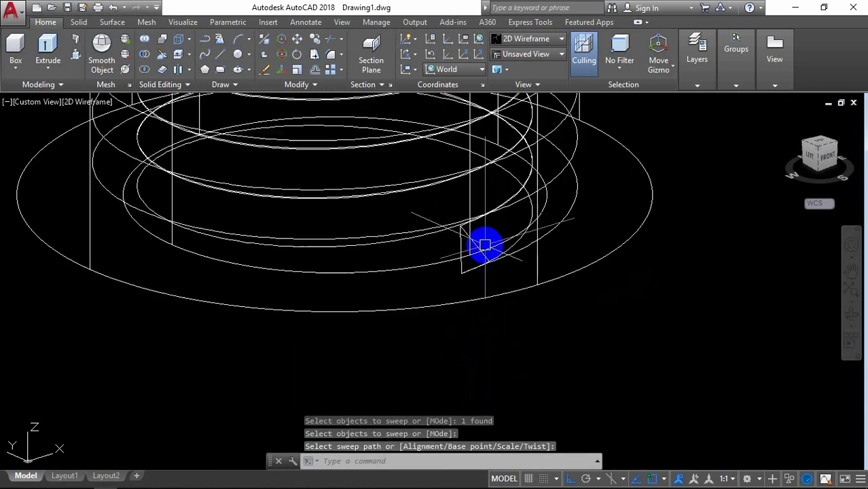
{"action": "scroll", "coordinate": [484, 246], "scroll_direction": "down", "scroll_amount": 2}
{"action": "scroll", "coordinate": [553, 253], "scroll_direction": "down", "scroll_amount": 1}
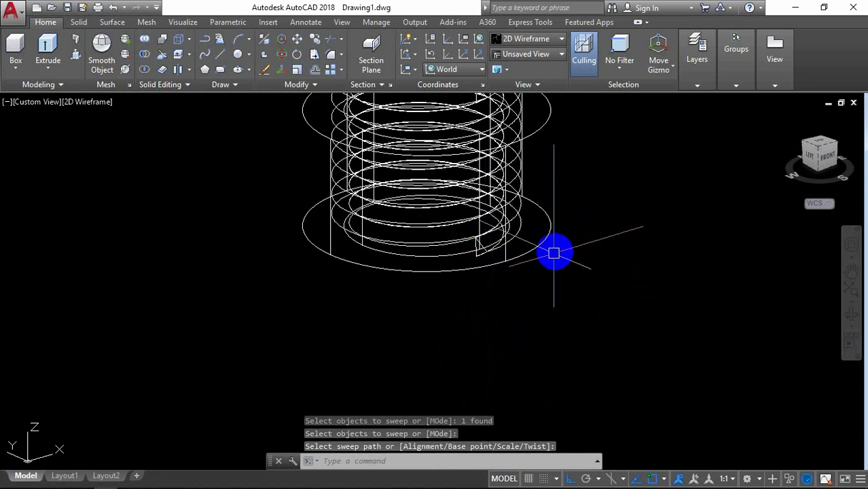
Orbit to view the model from above and set the visual style to Shaded
{"action": "left_click", "coordinate": [846, 315]}
{"action": "mouse_move", "coordinate": [504, 248]}
{"action": "left_mouse_down"}
{"action": "mouse_move", "coordinate": [518, 321]}
{"action": "mouse_move", "coordinate": [570, 343]}
{"action": "mouse_move", "coordinate": [531, 341]}
{"action": "mouse_move", "coordinate": [522, 318]}
{"action": "mouse_move", "coordinate": [533, 300]}
{"action": "mouse_move", "coordinate": [575, 285]}
{"action": "mouse_move", "coordinate": [601, 249]}
{"action": "mouse_move", "coordinate": [455, 320]}
{"action": "mouse_move", "coordinate": [436, 130]}
{"action": "mouse_move", "coordinate": [519, 134]}
{"action": "left_mouse_up"}
{"action": "scroll", "coordinate": [451, 320], "scroll_direction": "down", "scroll_amount": 3}
{"action": "scroll", "coordinate": [436, 130], "scroll_direction": "up", "scroll_amount": 2}
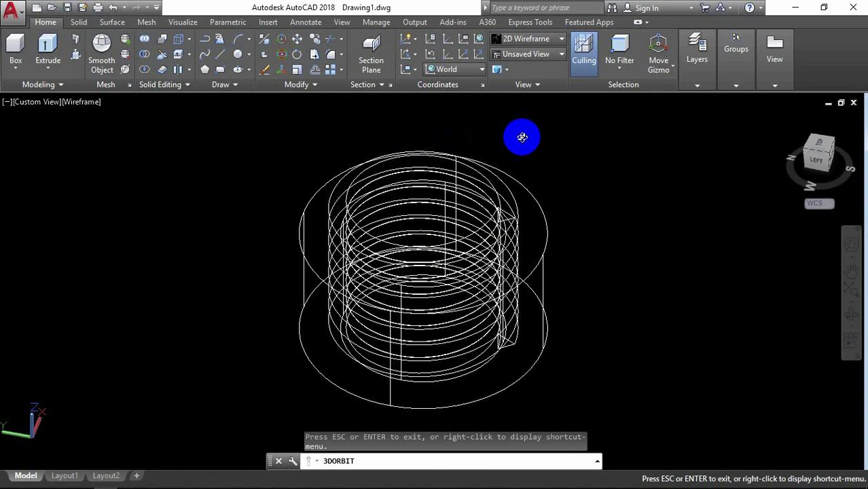
{"action": "right_click", "coordinate": [533, 137]}
{"action": "left_click", "coordinate": [565, 145]}
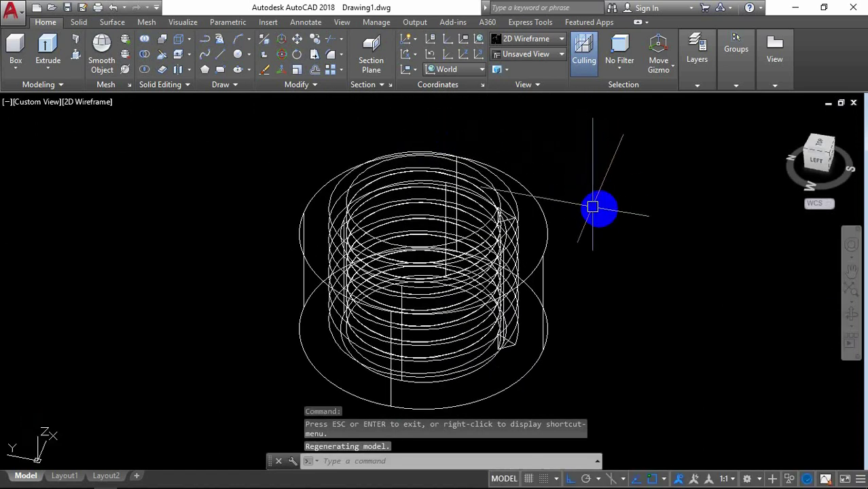
{"action": "left_click", "coordinate": [104, 102]}
{"action": "left_click", "coordinate": [147, 188]}
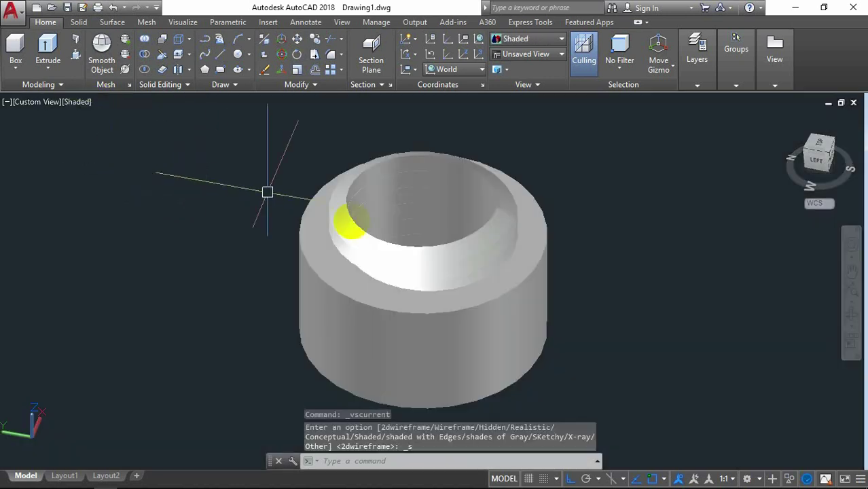
Hide the helical thread solid with Isolate Objects > Hide Objects
{"action": "left_click", "coordinate": [461, 256]}
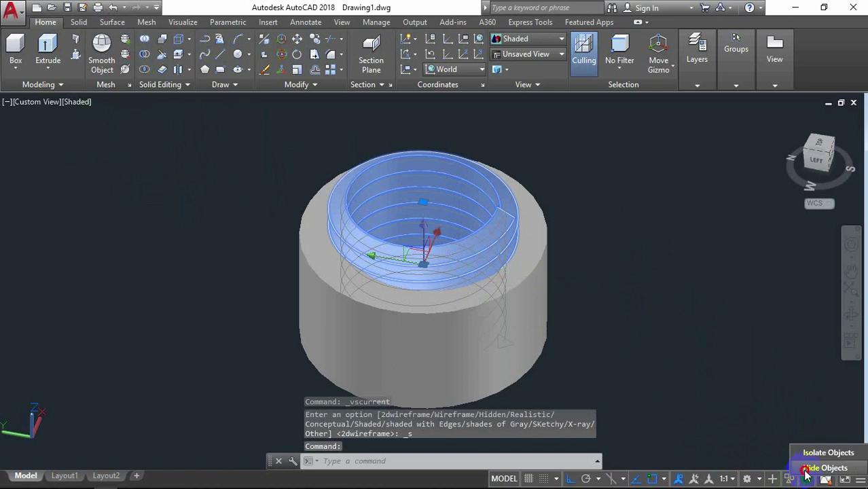
{"action": "left_click", "coordinate": [808, 468]}
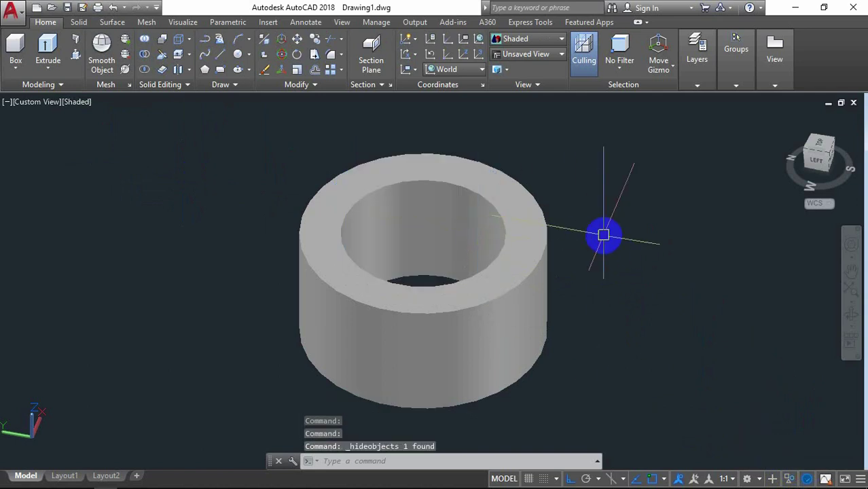
{"action": "type", "text": "CHA"}
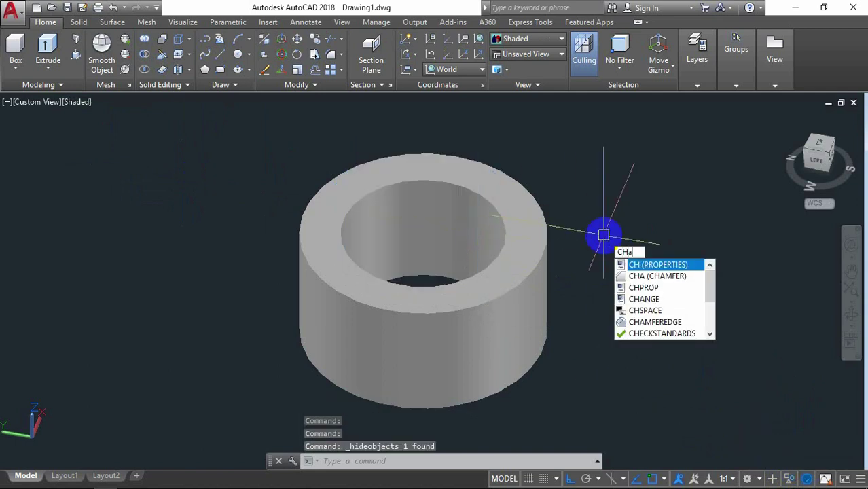
Chamfer the ring's inner top edge with 0.5 distances
{"action": "left_click", "coordinate": [673, 270]}
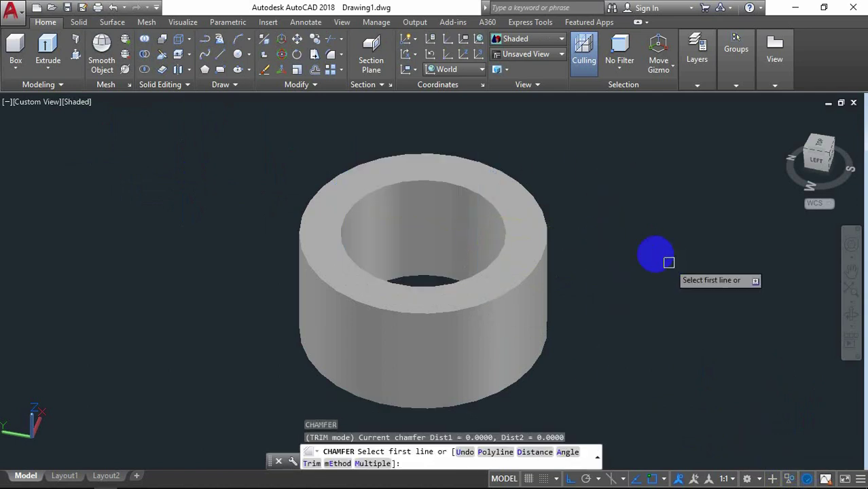
{"action": "left_click", "coordinate": [519, 209]}
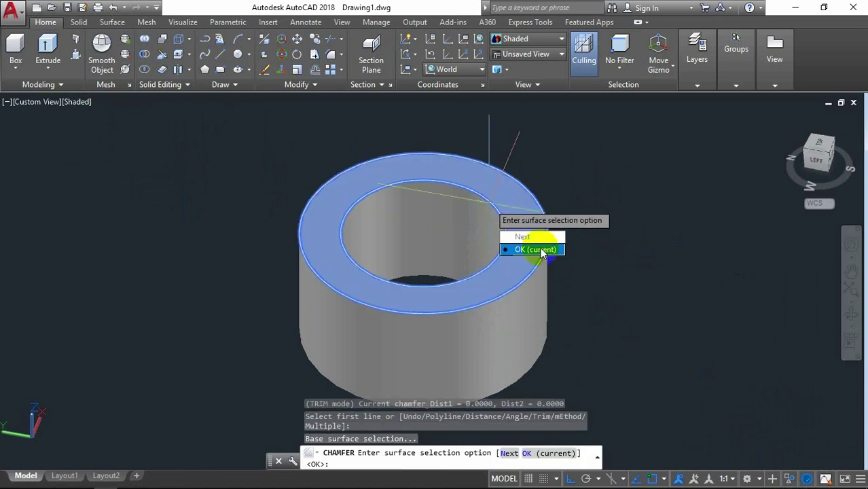
{"action": "left_click", "coordinate": [537, 250]}
{"action": "type", "text": ".5"}
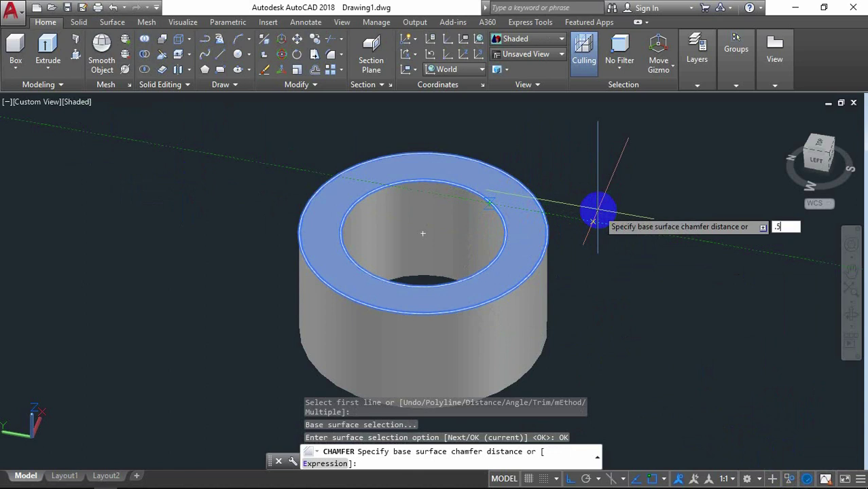
{"action": "key", "text": "Return"}
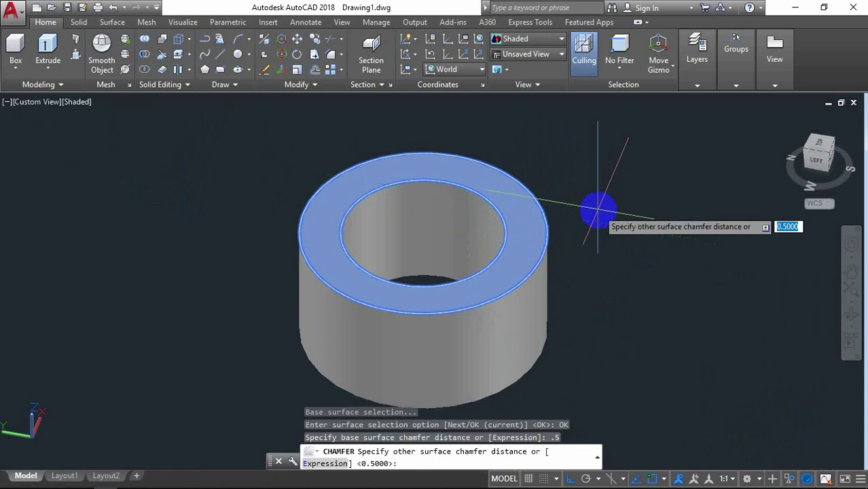
{"action": "key", "text": "Return"}
{"action": "left_click", "coordinate": [471, 188]}
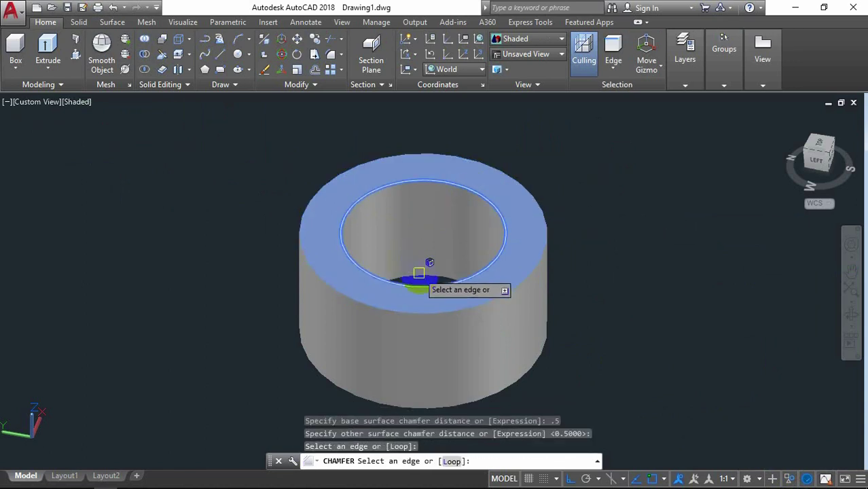
{"action": "left_click", "coordinate": [422, 281]}
{"action": "key", "text": "Return"}
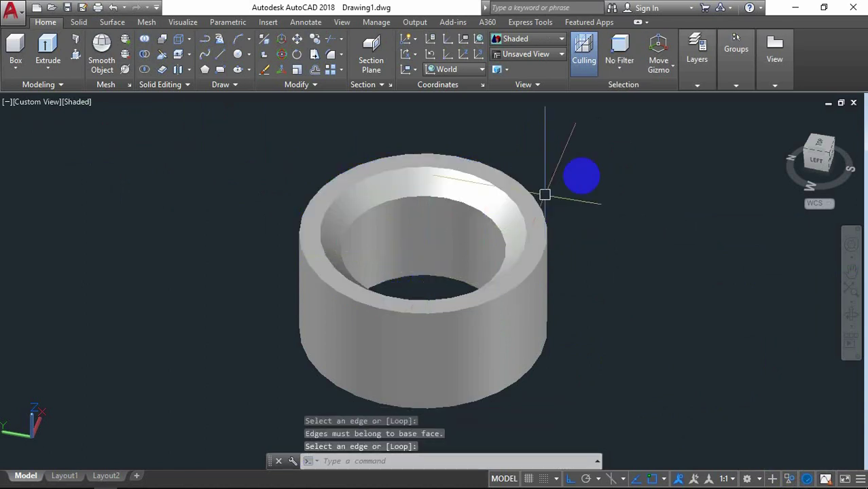
Chamfer the bore's inner bottom edge by 0.5, then end object isolation to show the thread
{"action": "right_click", "coordinate": [596, 174]}
{"action": "left_click", "coordinate": [628, 179]}
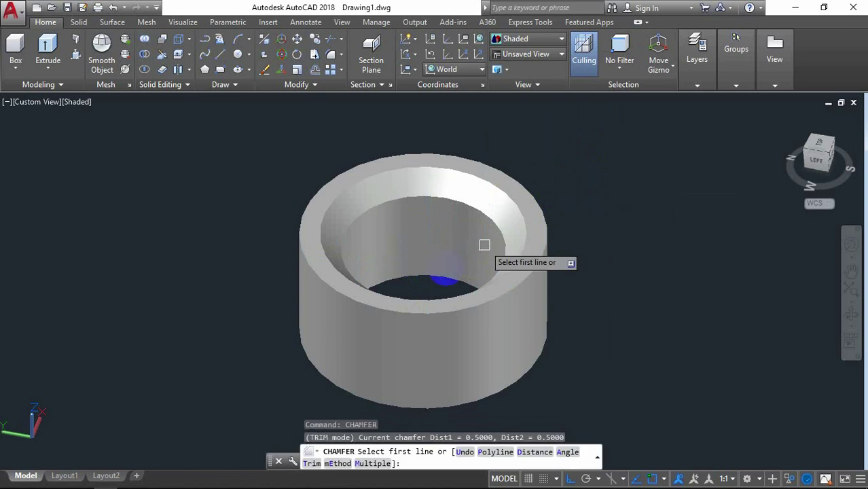
{"action": "left_click", "coordinate": [432, 278]}
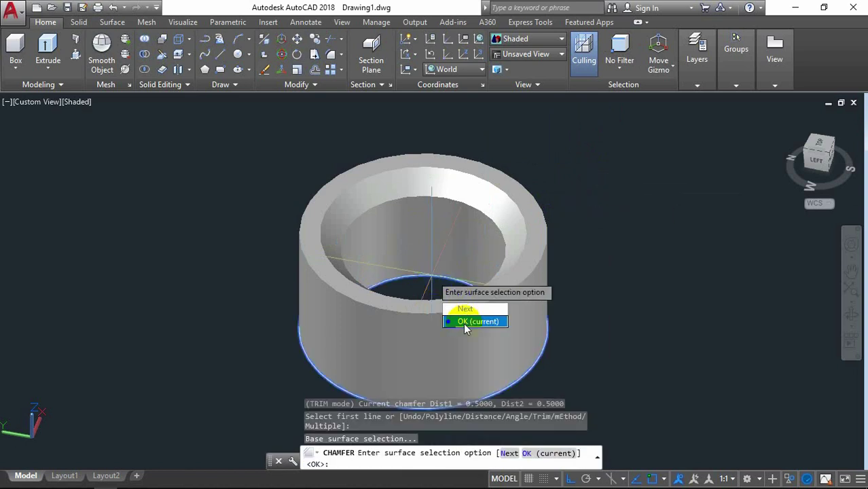
{"action": "key", "text": "Return"}
{"action": "key", "text": "Return"}
{"action": "key", "text": "Return"}
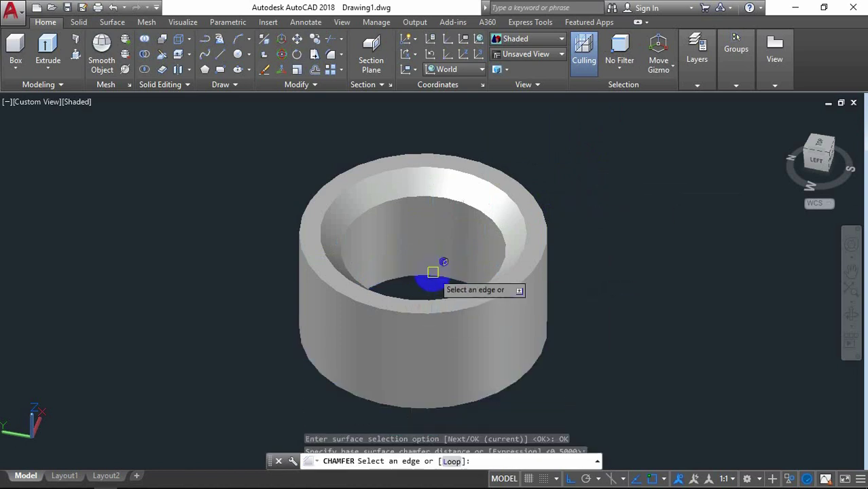
{"action": "left_click", "coordinate": [432, 273]}
{"action": "key", "text": "Return"}
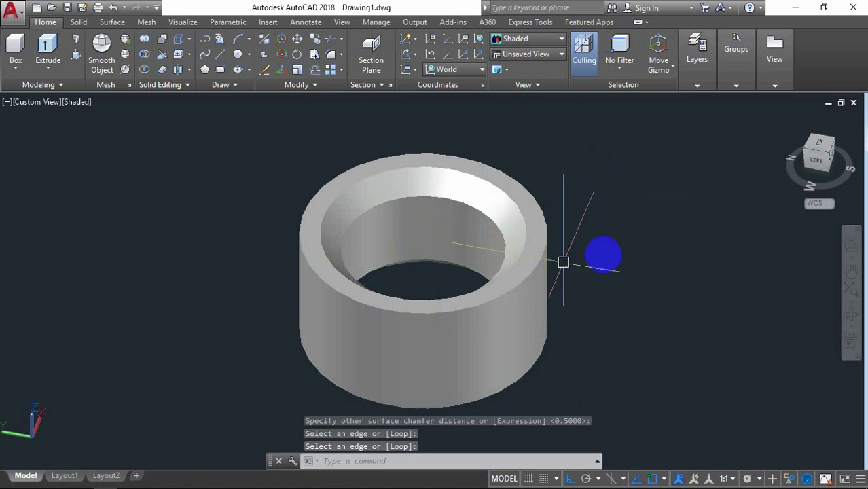
{"action": "scroll", "coordinate": [550, 239], "scroll_direction": "down", "scroll_amount": 2}
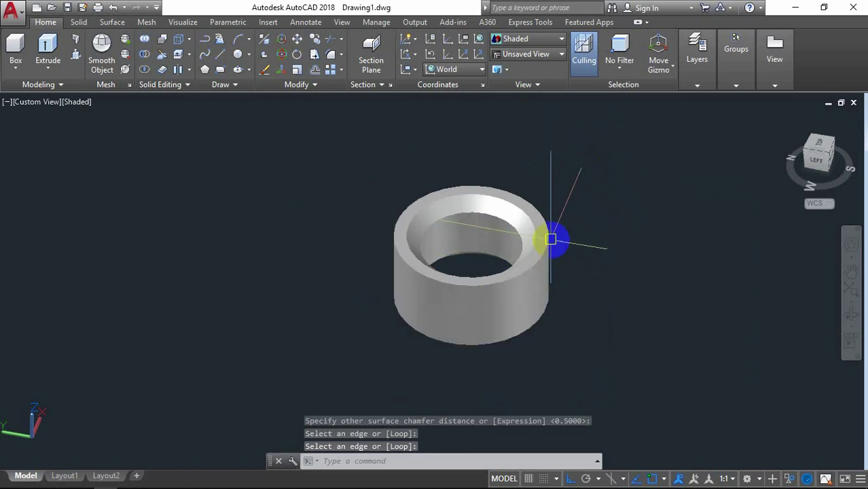
{"action": "left_click", "coordinate": [789, 478]}
{"action": "left_click", "coordinate": [792, 468]}
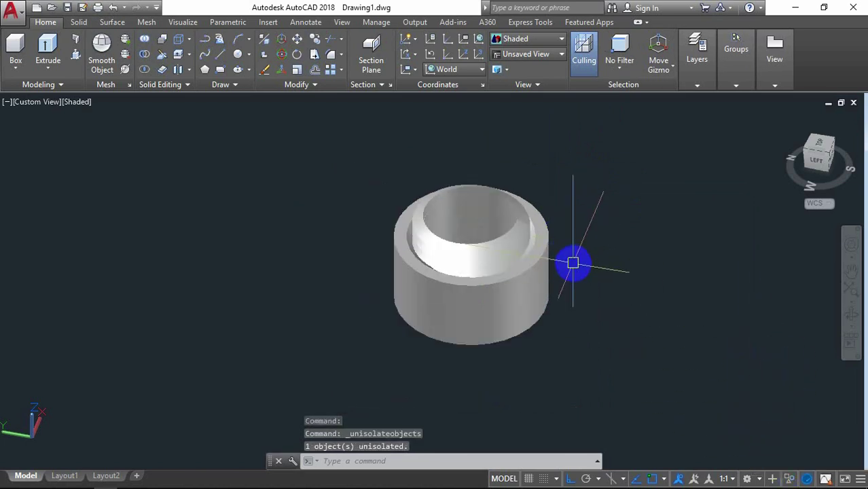
Subtract the swept thread solid from the ring, cutting an internal thread into its bore
{"action": "scroll", "coordinate": [572, 263], "scroll_direction": "up", "scroll_amount": 2}
{"action": "type", "text": "u"}
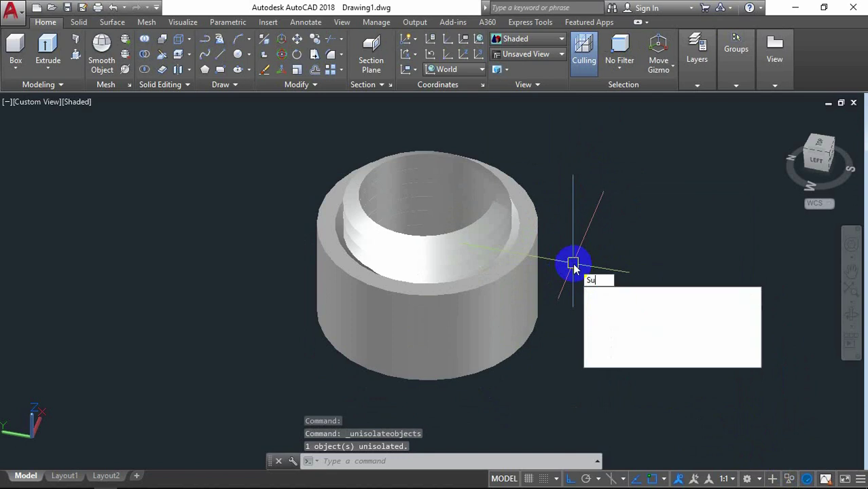
{"action": "key", "text": "Return"}
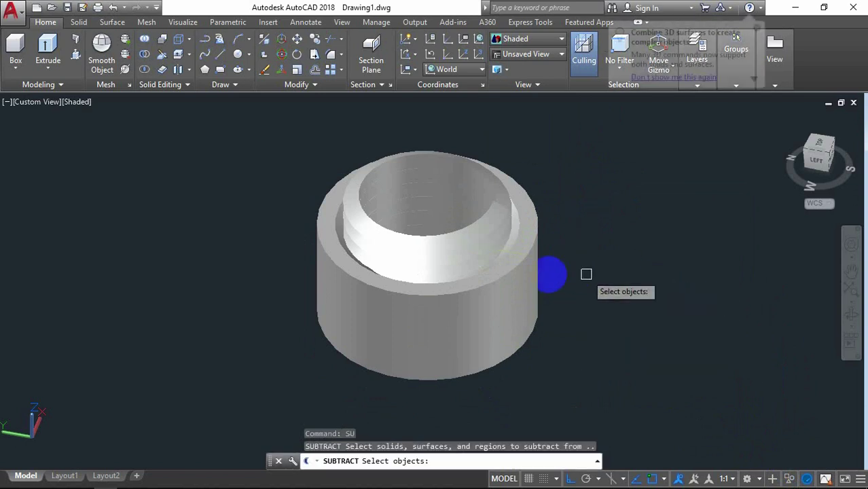
{"action": "left_click", "coordinate": [513, 275]}
{"action": "key", "text": "Return"}
{"action": "left_click", "coordinate": [463, 236]}
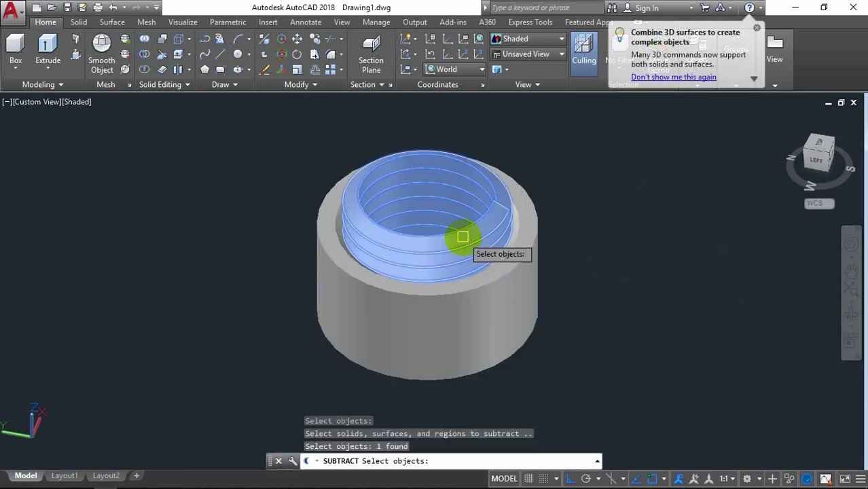
{"action": "key", "text": "Return"}
{"action": "scroll", "coordinate": [482, 221], "scroll_direction": "down", "scroll_amount": 1}
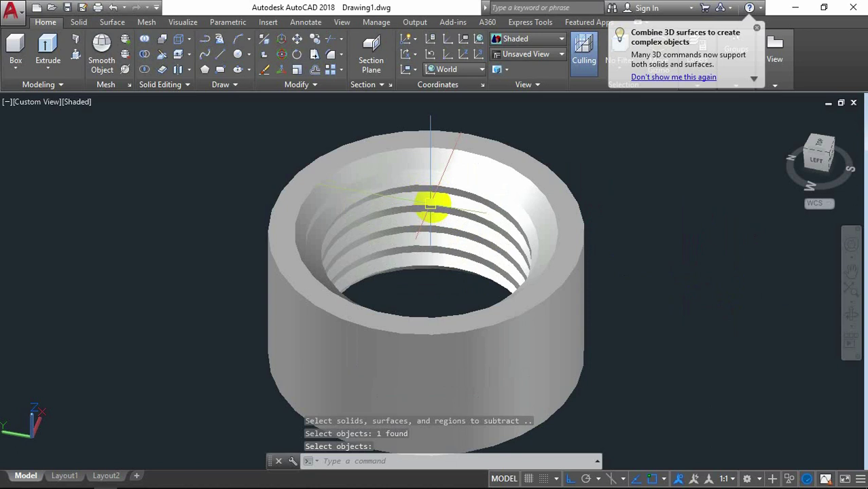
{"action": "left_click", "coordinate": [851, 314]}
{"action": "mouse_move", "coordinate": [465, 287]}
{"action": "left_mouse_down"}
{"action": "mouse_move", "coordinate": [637, 235]}
{"action": "mouse_move", "coordinate": [574, 218]}
{"action": "mouse_move", "coordinate": [552, 139]}
{"action": "mouse_move", "coordinate": [482, 148]}
{"action": "mouse_move", "coordinate": [425, 184]}
{"action": "mouse_move", "coordinate": [418, 234]}
{"action": "left_mouse_up"}
Orbit and zoom until the wing nut body appears beside the threaded ring
{"action": "scroll", "coordinate": [448, 241], "scroll_direction": "down", "scroll_amount": 5}
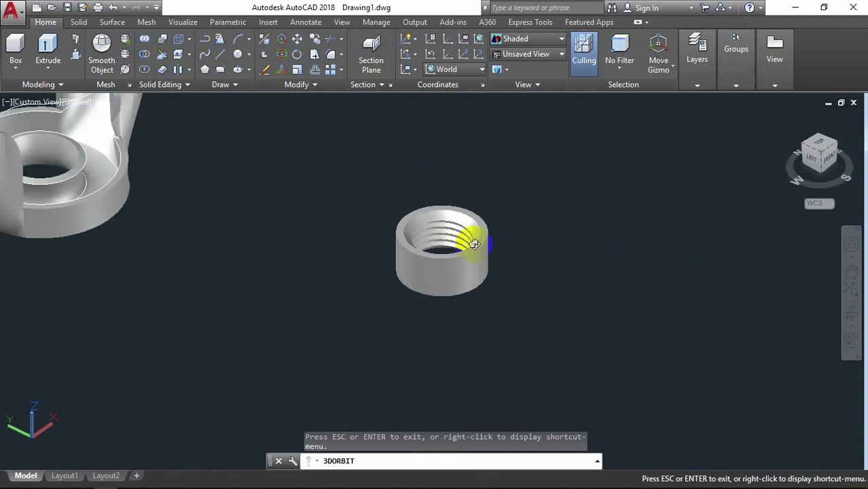
{"action": "left_click_drag", "start_coordinate": [246, 229], "coordinate": [248, 217]}
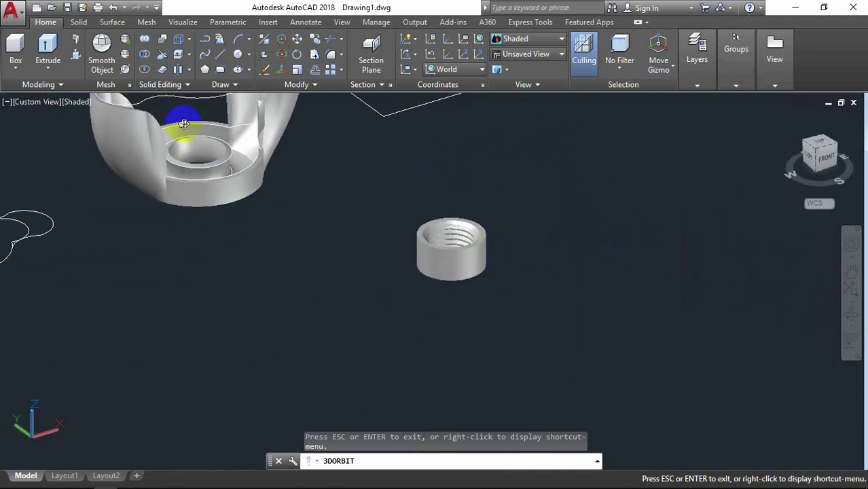
{"action": "scroll", "coordinate": [184, 123], "scroll_direction": "up", "scroll_amount": 4}
{"action": "scroll", "coordinate": [473, 262], "scroll_direction": "down", "scroll_amount": 1}
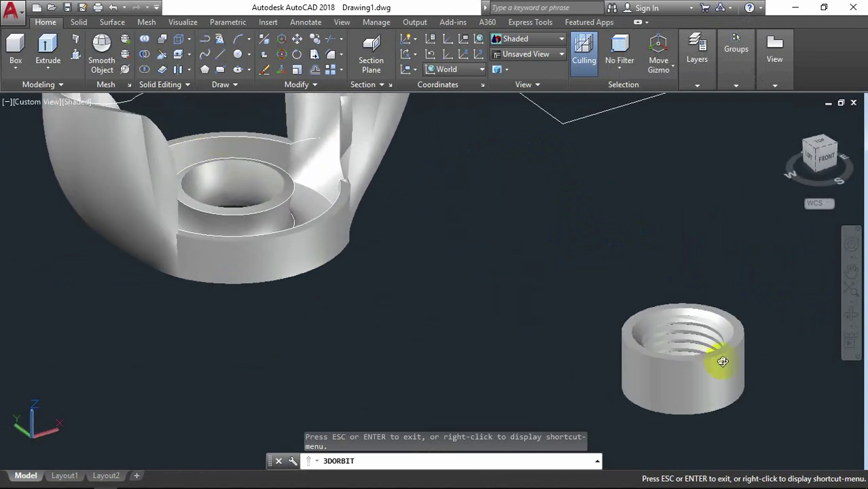
{"action": "left_click_drag", "start_coordinate": [796, 353], "coordinate": [719, 366]}
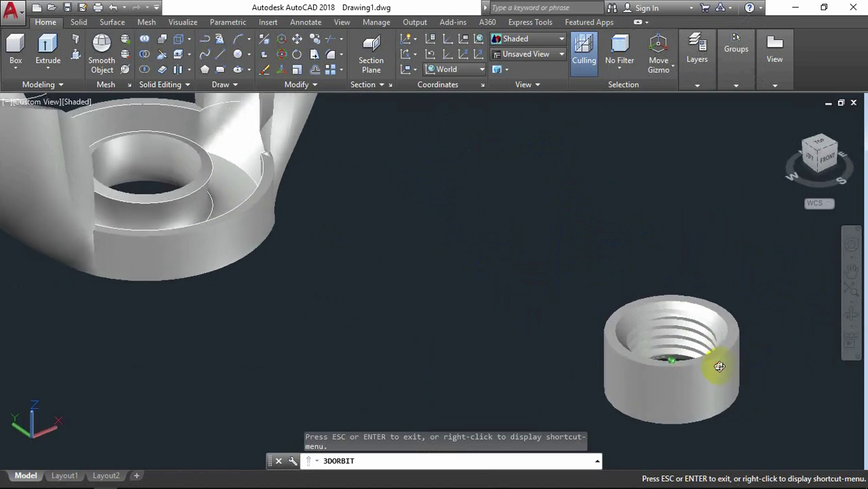
{"action": "right_click", "coordinate": [550, 240]}
{"action": "left_click", "coordinate": [562, 240]}
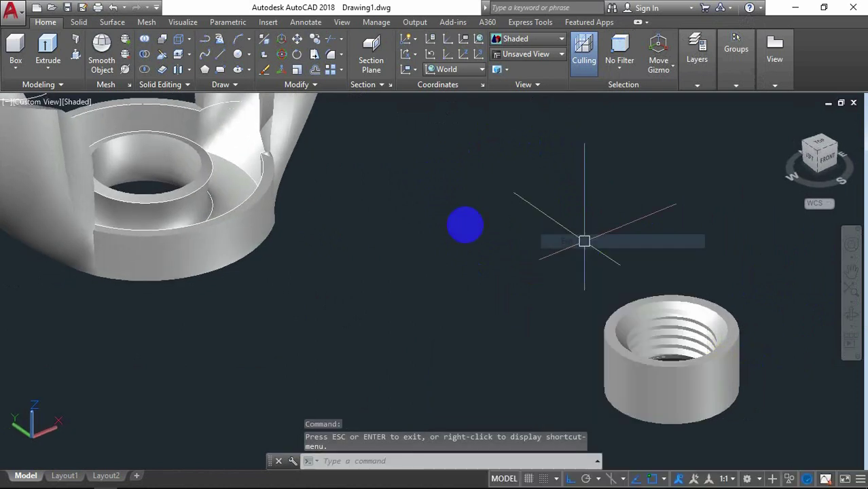
{"action": "left_click", "coordinate": [69, 102]}
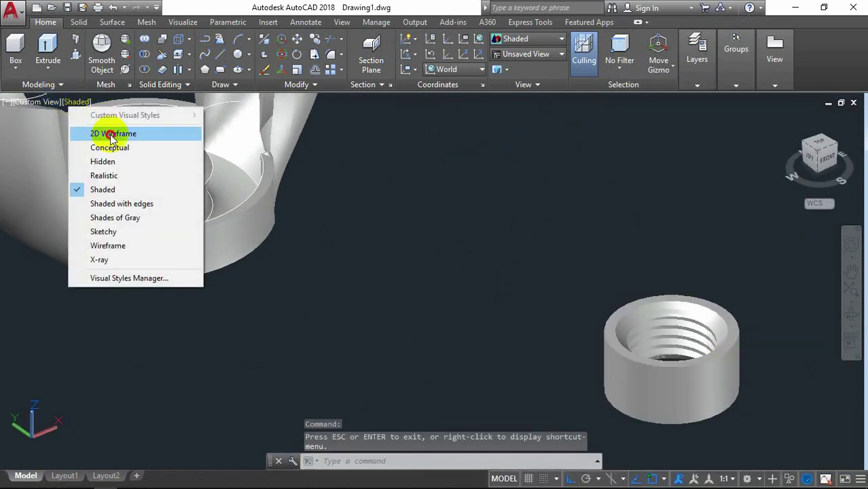
Switch the viewport display to 2D Wireframe
{"action": "left_click", "coordinate": [112, 134]}
{"action": "scroll", "coordinate": [575, 291], "scroll_direction": "up", "scroll_amount": 1}
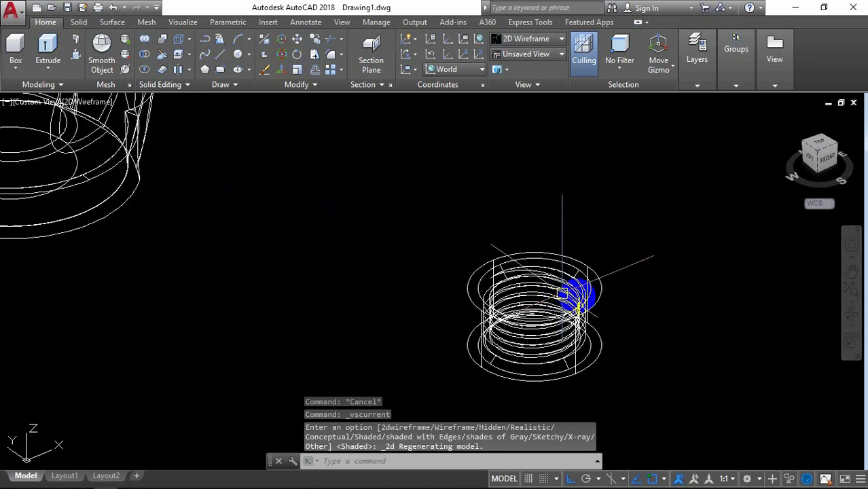
{"action": "scroll", "coordinate": [611, 297], "scroll_direction": "up", "scroll_amount": 2}
Move the threaded ring from its centre to the centre of the wing nut's hole
{"action": "type", "text": "M"}
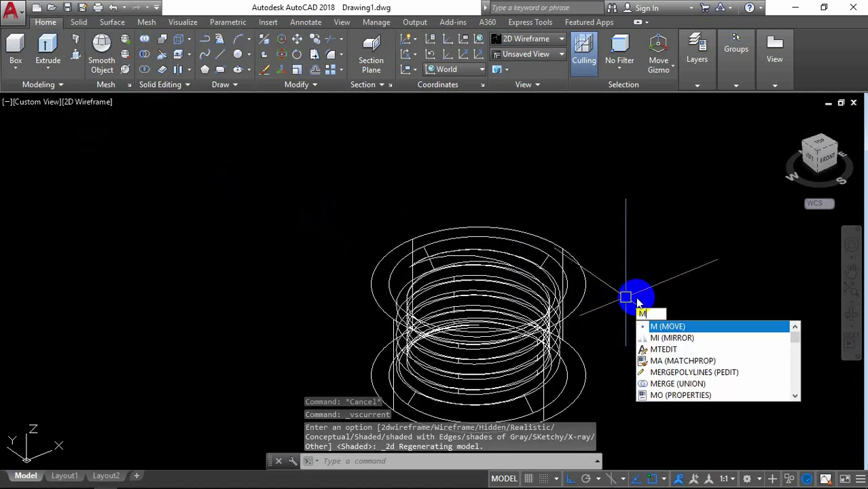
{"action": "left_click", "coordinate": [687, 329]}
{"action": "left_click", "coordinate": [581, 299]}
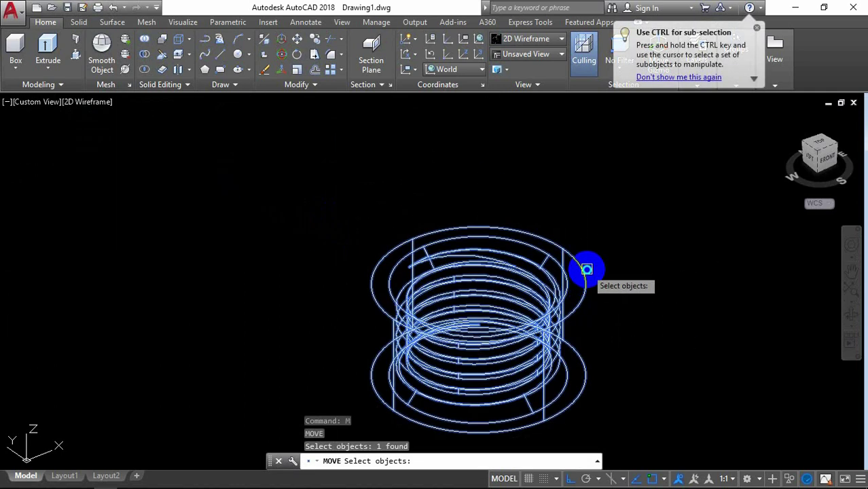
{"action": "key", "text": "Return"}
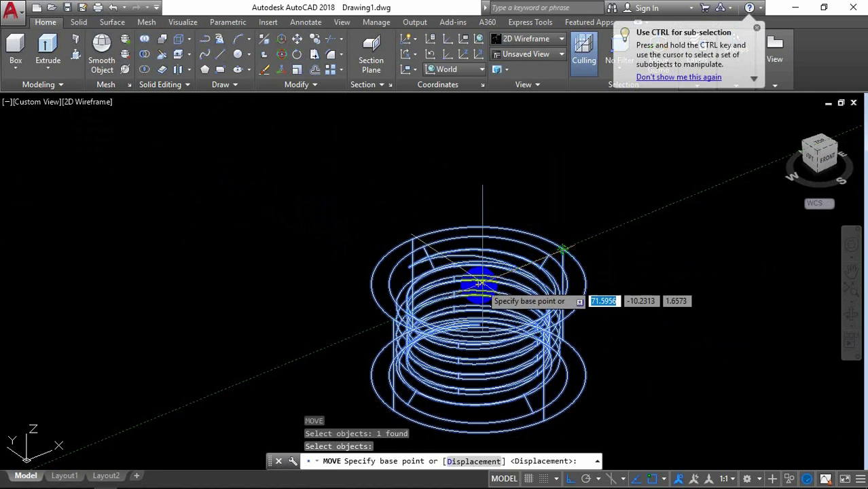
{"action": "scroll", "coordinate": [477, 284], "scroll_direction": "up", "scroll_amount": 2}
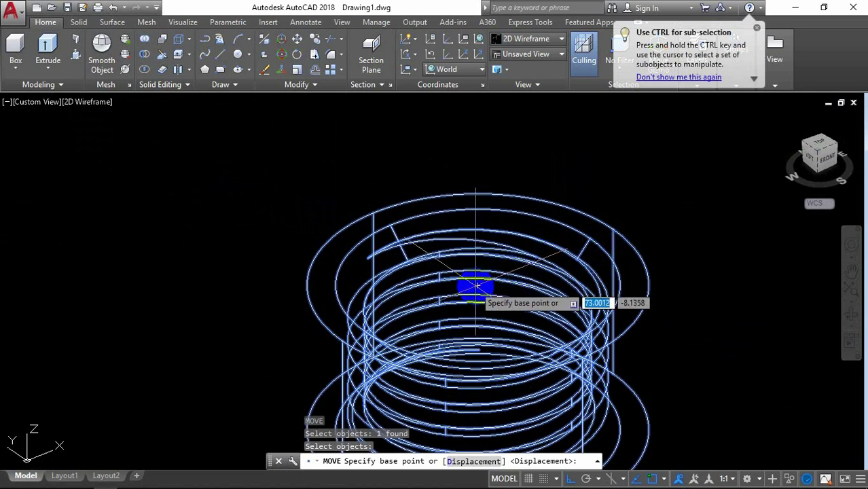
{"action": "scroll", "coordinate": [611, 230], "scroll_direction": "up", "scroll_amount": 2}
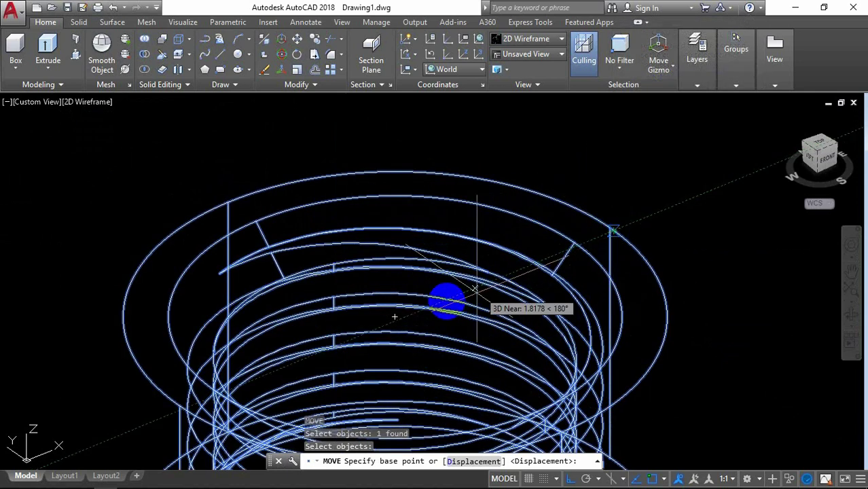
{"action": "scroll", "coordinate": [394, 316], "scroll_direction": "up", "scroll_amount": 2}
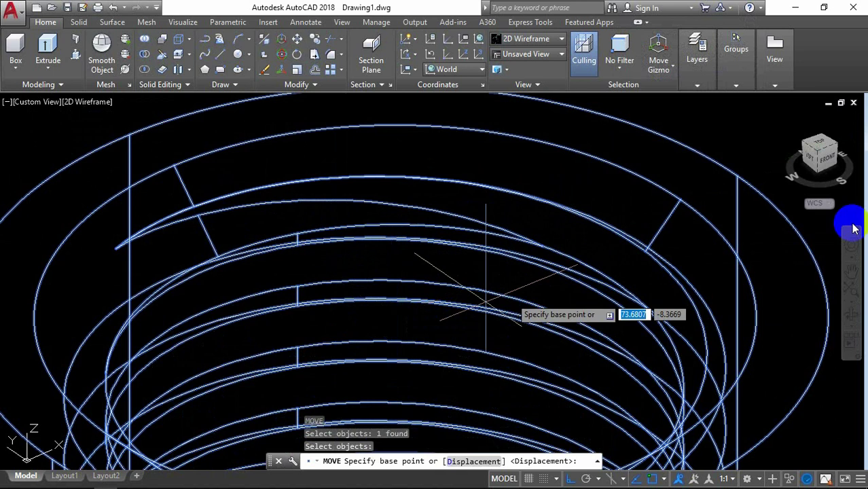
{"action": "left_click", "coordinate": [397, 315]}
{"action": "scroll", "coordinate": [475, 272], "scroll_direction": "down", "scroll_amount": 3}
{"action": "scroll", "coordinate": [533, 245], "scroll_direction": "down", "scroll_amount": 2}
{"action": "scroll", "coordinate": [543, 248], "scroll_direction": "down", "scroll_amount": 1}
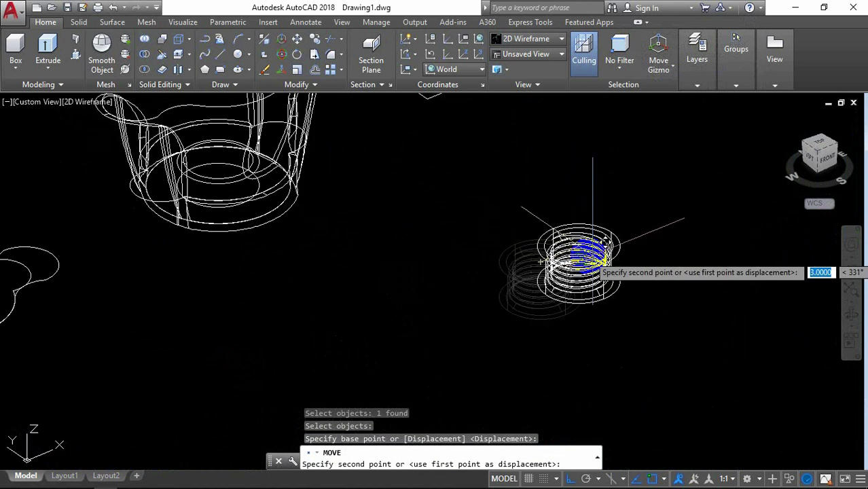
{"action": "scroll", "coordinate": [230, 153], "scroll_direction": "up", "scroll_amount": 4}
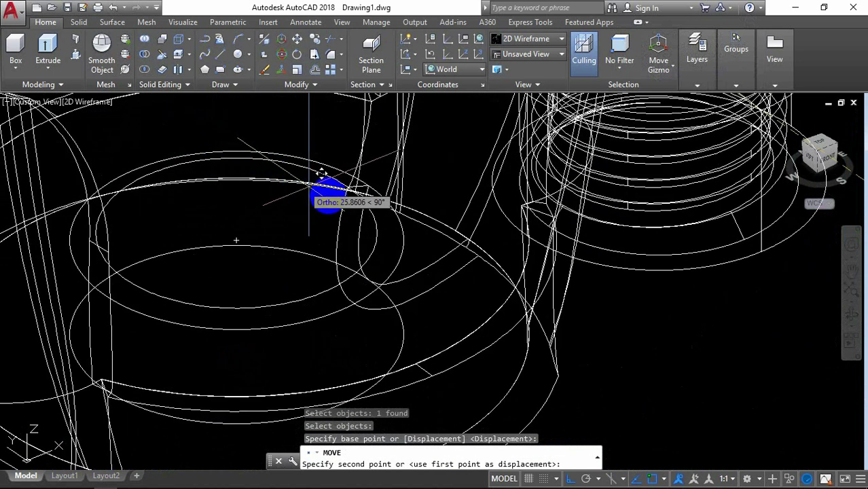
{"action": "left_click", "coordinate": [236, 241]}
Set the visual style back to Shaded
{"action": "scroll", "coordinate": [393, 202], "scroll_direction": "down", "scroll_amount": 2}
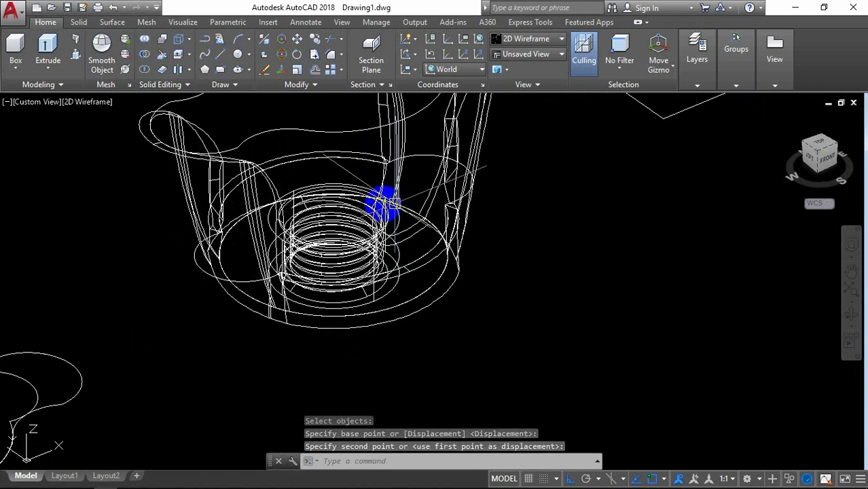
{"action": "left_click", "coordinate": [96, 103]}
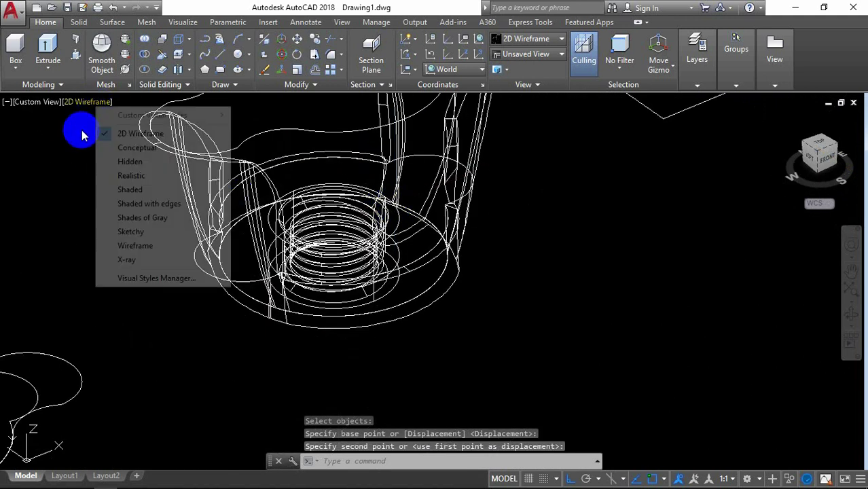
{"action": "left_click", "coordinate": [130, 191]}
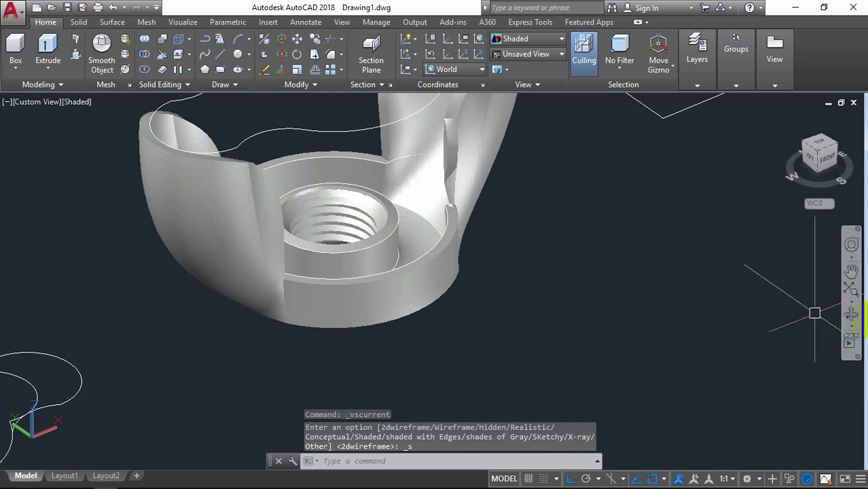
Move the threaded inner ring 1 unit up along Z inside the hub
{"action": "left_click", "coordinate": [850, 315]}
{"action": "mouse_move", "coordinate": [398, 345]}
{"action": "left_mouse_down"}
{"action": "mouse_move", "coordinate": [342, 260]}
{"action": "mouse_move", "coordinate": [389, 340]}
{"action": "mouse_move", "coordinate": [421, 319]}
{"action": "left_mouse_up"}
{"action": "right_click", "coordinate": [637, 210]}
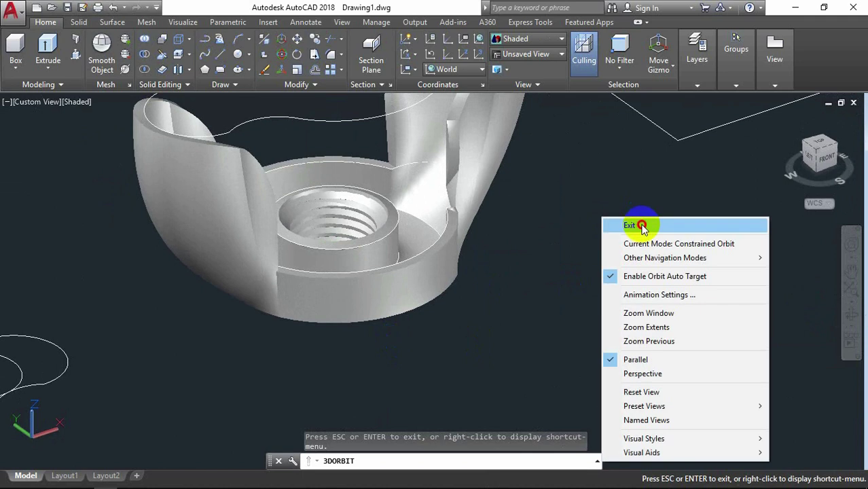
{"action": "left_click", "coordinate": [641, 225]}
{"action": "type", "text": "M"}
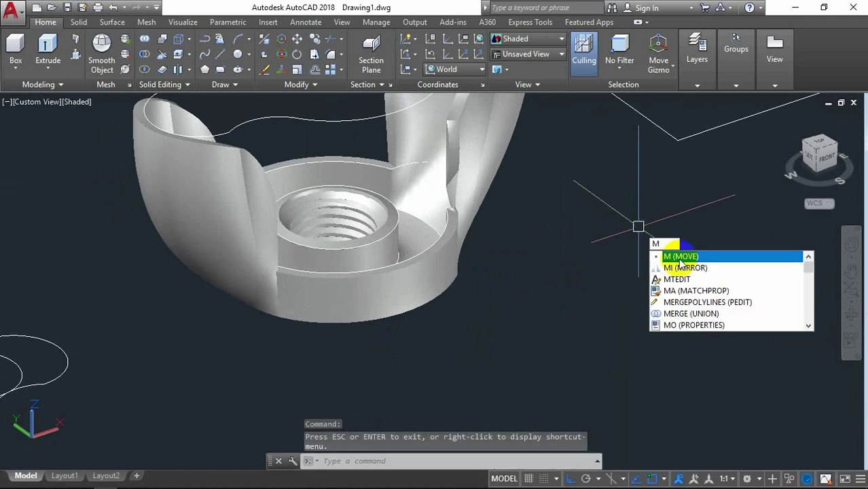
{"action": "left_click", "coordinate": [680, 259]}
{"action": "left_click", "coordinate": [345, 200]}
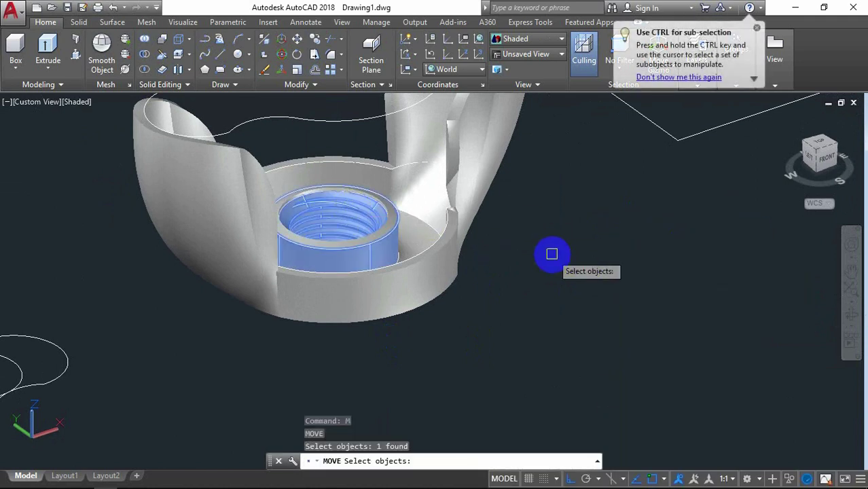
{"action": "key", "text": "Return"}
{"action": "left_click", "coordinate": [595, 294]}
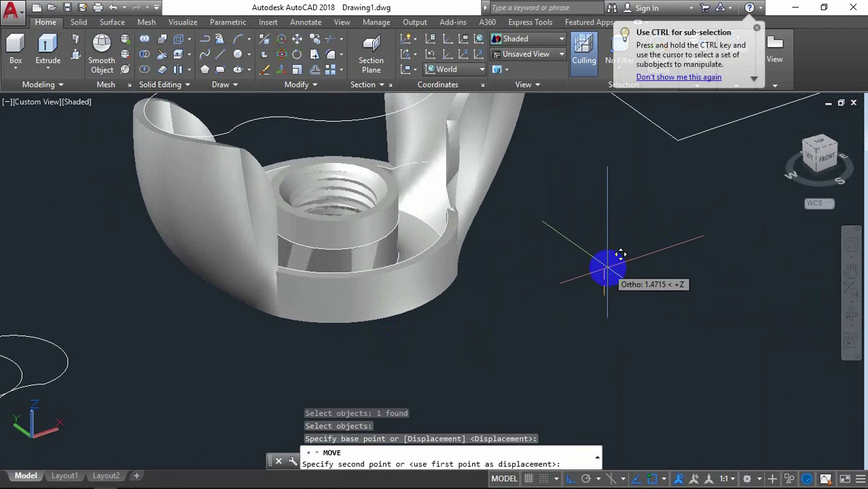
{"action": "type", "text": "1"}
{"action": "key", "text": "Return"}
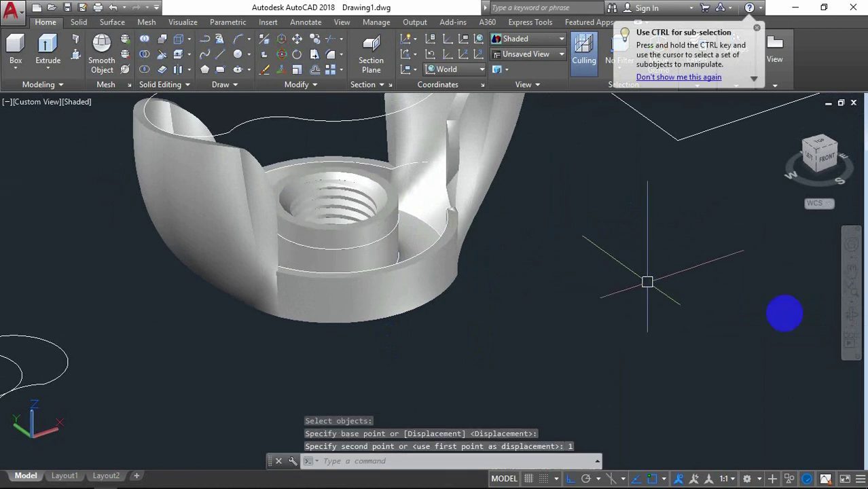
Orbit to view the wing nut from below
{"action": "left_click", "coordinate": [849, 313]}
{"action": "mouse_move", "coordinate": [442, 329]}
{"action": "left_mouse_down"}
{"action": "mouse_move", "coordinate": [416, 251]}
{"action": "mouse_move", "coordinate": [417, 226]}
{"action": "mouse_move", "coordinate": [462, 213]}
{"action": "mouse_move", "coordinate": [488, 234]}
{"action": "mouse_move", "coordinate": [428, 281]}
{"action": "mouse_move", "coordinate": [411, 336]}
{"action": "mouse_move", "coordinate": [306, 285]}
{"action": "mouse_move", "coordinate": [334, 171]}
{"action": "left_mouse_up"}
{"action": "scroll", "coordinate": [333, 171], "scroll_direction": "up", "scroll_amount": 2}
{"action": "scroll", "coordinate": [319, 163], "scroll_direction": "up", "scroll_amount": 2}
Exit the orbit view and erase the stray outline curve
{"action": "scroll", "coordinate": [319, 163], "scroll_direction": "up", "scroll_amount": 3}
{"action": "right_click", "coordinate": [321, 164]}
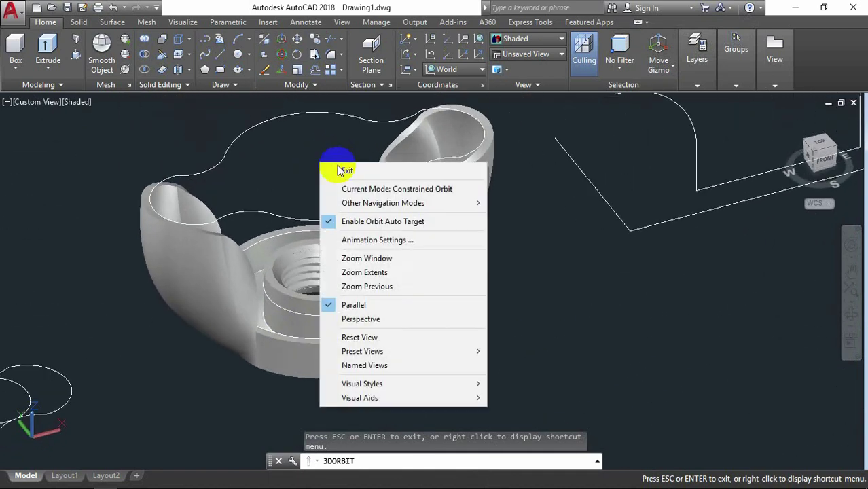
{"action": "left_click", "coordinate": [342, 170]}
{"action": "type", "text": "e"}
{"action": "key", "text": "Return"}
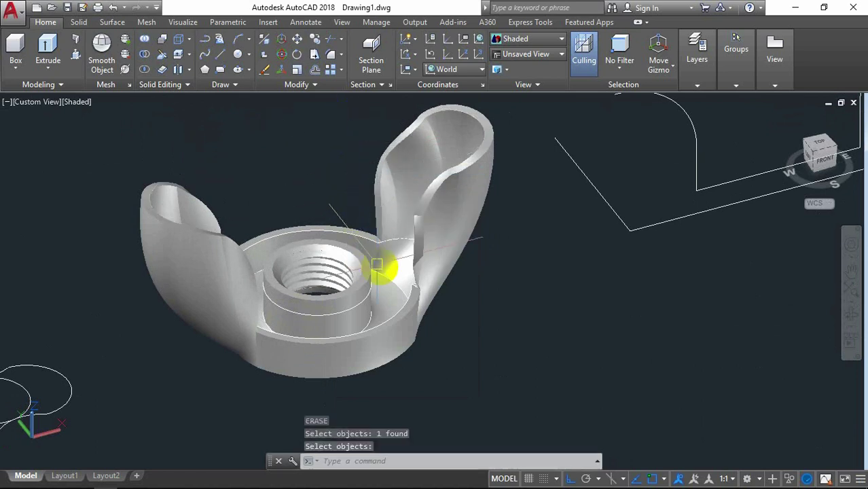
{"action": "scroll", "coordinate": [380, 262], "scroll_direction": "up", "scroll_amount": 3}
{"action": "scroll", "coordinate": [379, 232], "scroll_direction": "down", "scroll_amount": 2}
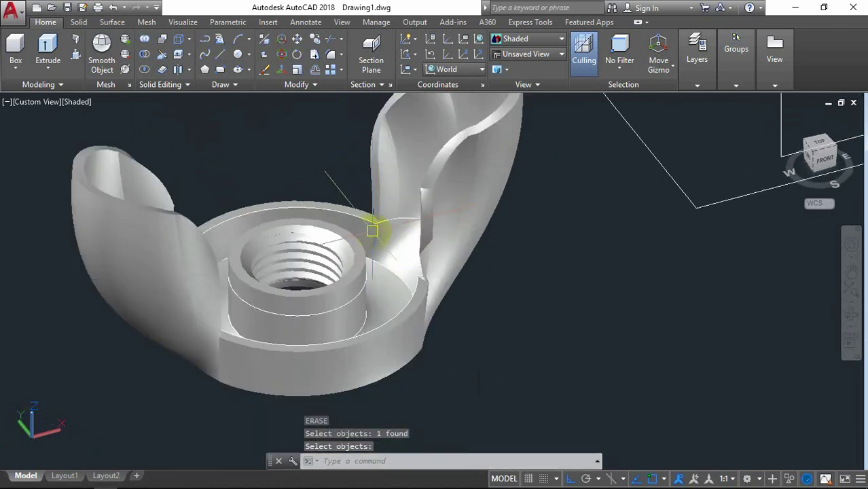
Union the wing body with the threaded ring, then turn the view to see the whole model
{"action": "type", "text": "un"}
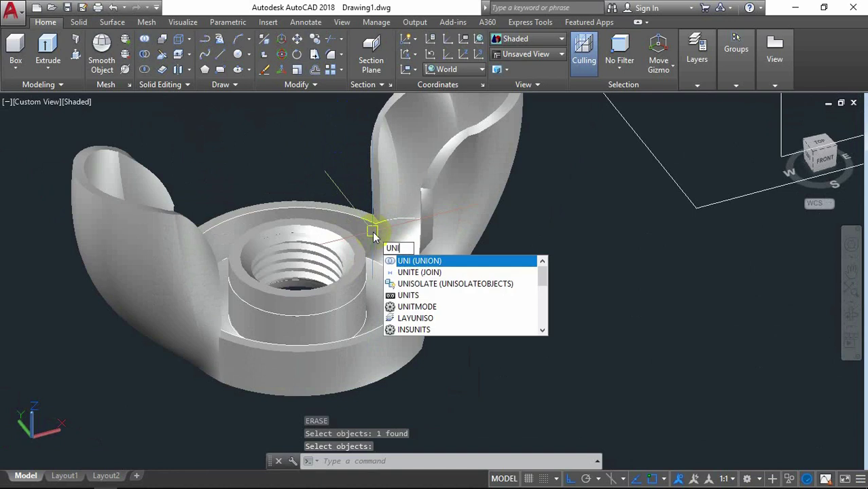
{"action": "left_click", "coordinate": [461, 259]}
{"action": "left_click", "coordinate": [468, 219]}
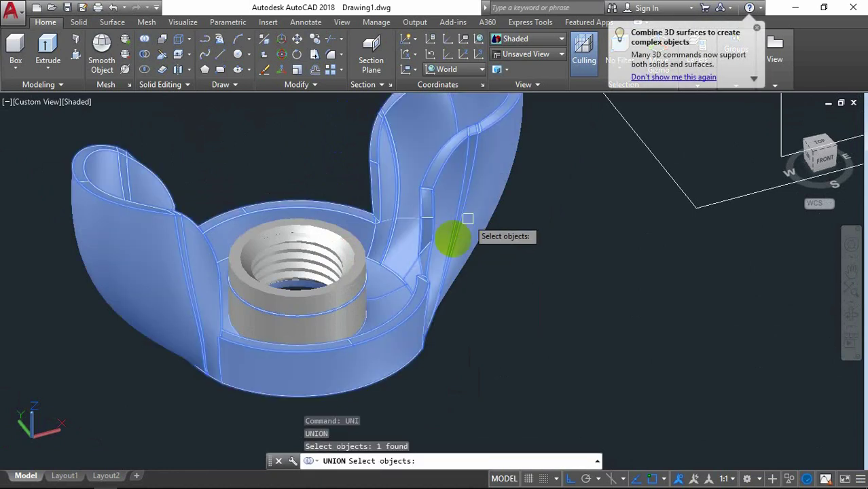
{"action": "left_click", "coordinate": [332, 289]}
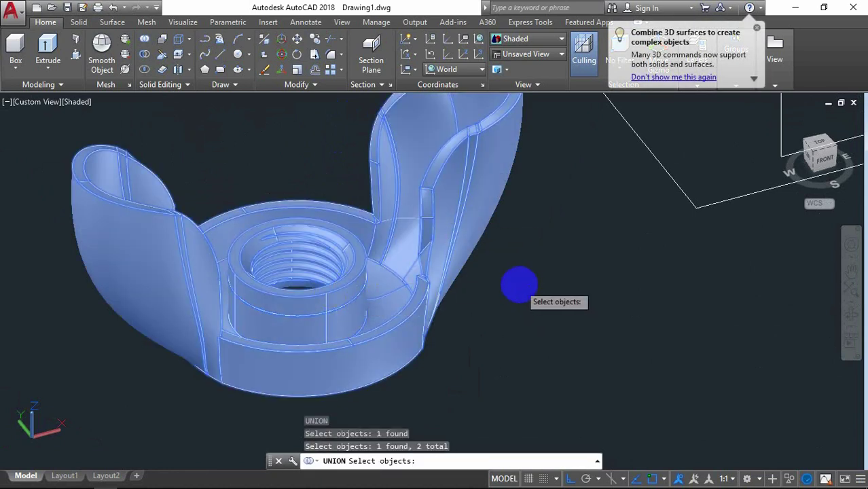
{"action": "right_click", "coordinate": [519, 285]}
{"action": "scroll", "coordinate": [496, 282], "scroll_direction": "down", "scroll_amount": 3}
{"action": "middle_click_drag", "start_coordinate": [445, 281], "coordinate": [327, 271], "text": "shift"}
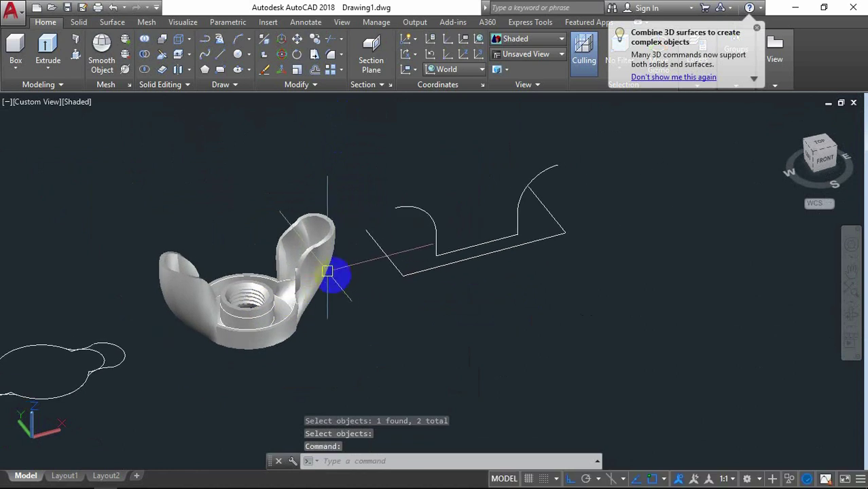
Move the wing nut to the upper right, away from the sketch outlines
{"action": "type", "text": "m"}
{"action": "key", "text": "Return"}
{"action": "left_click", "coordinate": [304, 249]}
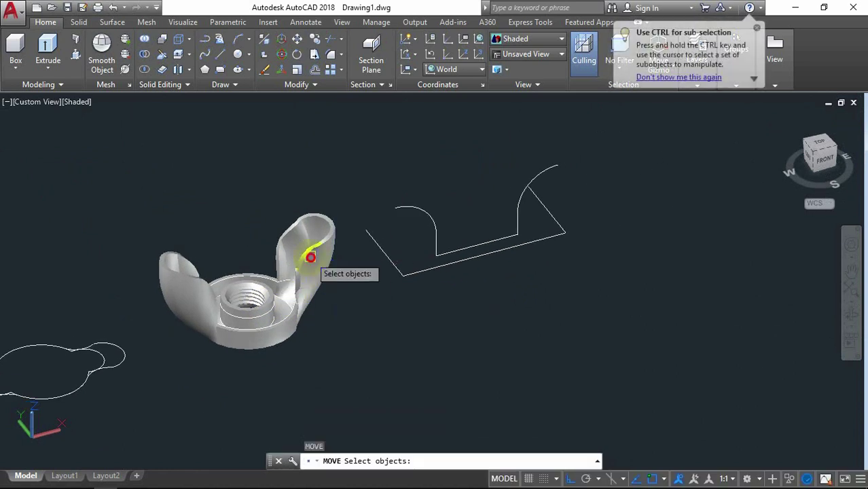
{"action": "right_click", "coordinate": [259, 334]}
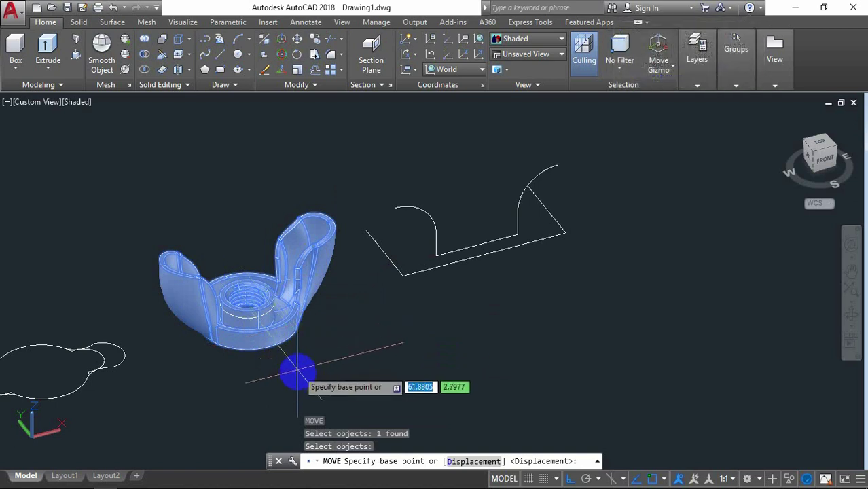
{"action": "left_click", "coordinate": [332, 364]}
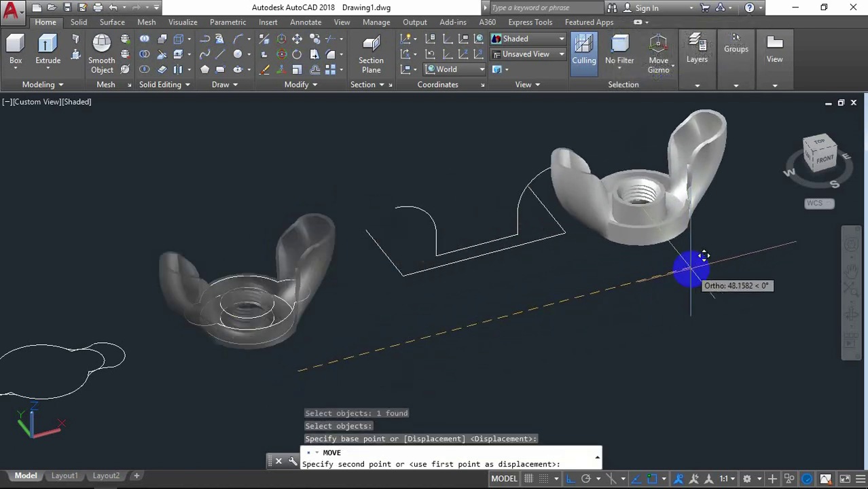
{"action": "left_click", "coordinate": [704, 258]}
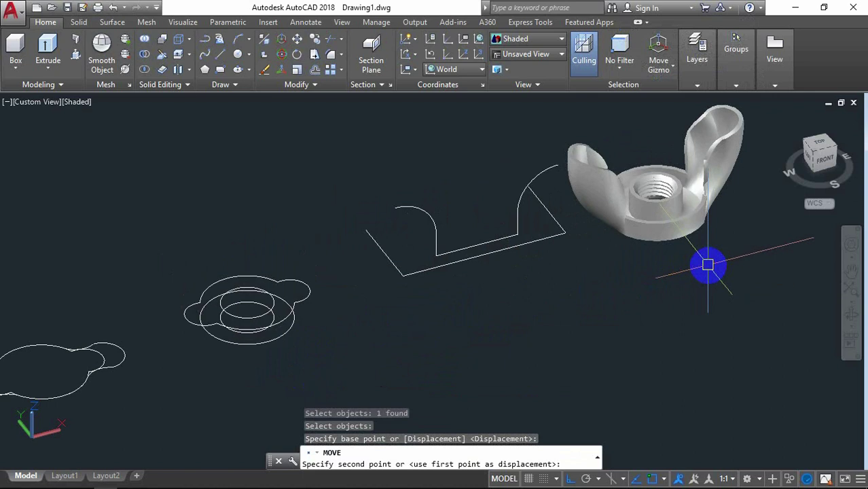
Zoom and pan to centre the relocated wing nut in the view
{"action": "scroll", "coordinate": [471, 301], "scroll_direction": "down", "scroll_amount": 3}
{"action": "scroll", "coordinate": [631, 228], "scroll_direction": "up", "scroll_amount": 1}
{"action": "scroll", "coordinate": [631, 228], "scroll_direction": "up", "scroll_amount": 3}
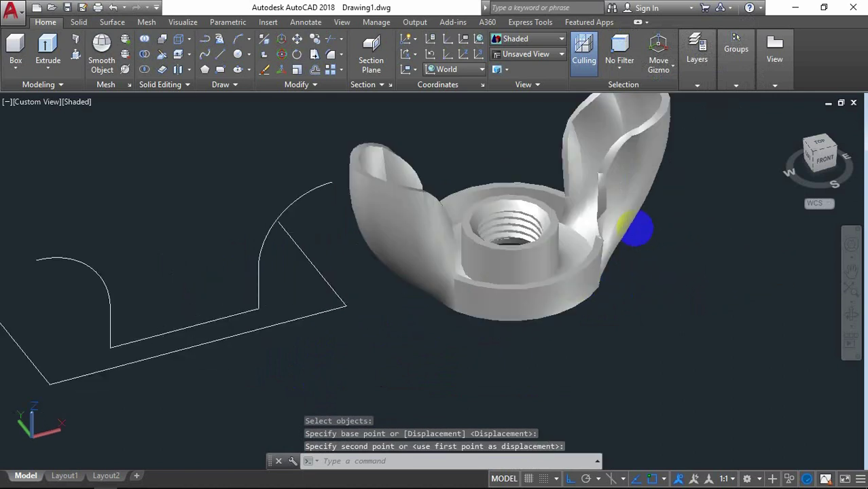
{"action": "scroll", "coordinate": [630, 228], "scroll_direction": "up", "scroll_amount": 2}
{"action": "mouse_move", "coordinate": [629, 228]}
{"action": "middle_mouse_down"}
{"action": "mouse_move", "coordinate": [579, 286]}
{"action": "mouse_move", "coordinate": [534, 307]}
{"action": "middle_mouse_up"}
{"action": "scroll", "coordinate": [445, 298], "scroll_direction": "up", "scroll_amount": 2}
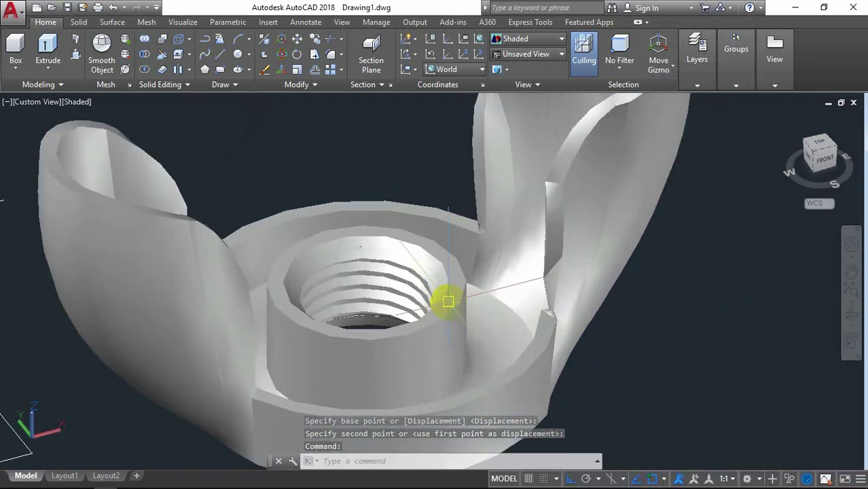
{"action": "scroll", "coordinate": [448, 301], "scroll_direction": "down", "scroll_amount": 2}
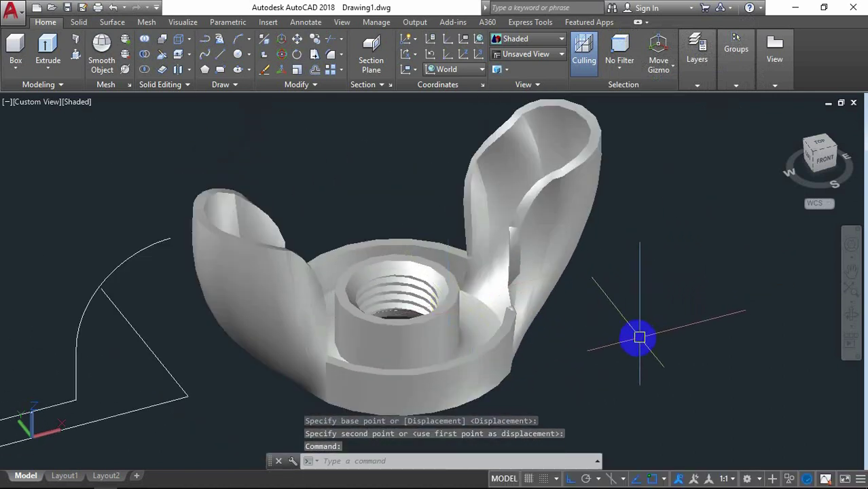
{"action": "left_click", "coordinate": [851, 318]}
{"action": "mouse_move", "coordinate": [455, 368]}
{"action": "left_mouse_down"}
{"action": "mouse_move", "coordinate": [451, 216]}
{"action": "mouse_move", "coordinate": [372, 248]}
{"action": "mouse_move", "coordinate": [351, 315]}
{"action": "mouse_move", "coordinate": [287, 353]}
{"action": "mouse_move", "coordinate": [178, 382]}
{"action": "mouse_move", "coordinate": [143, 411]}
{"action": "mouse_move", "coordinate": [219, 368]}
{"action": "mouse_move", "coordinate": [430, 363]}
{"action": "mouse_move", "coordinate": [444, 411]}
{"action": "mouse_move", "coordinate": [465, 362]}
{"action": "mouse_move", "coordinate": [462, 235]}
{"action": "mouse_move", "coordinate": [407, 247]}
{"action": "mouse_move", "coordinate": [455, 397]}
{"action": "mouse_move", "coordinate": [453, 380]}
{"action": "mouse_move", "coordinate": [368, 362]}
{"action": "mouse_move", "coordinate": [351, 374]}
{"action": "mouse_move", "coordinate": [474, 388]}
{"action": "mouse_move", "coordinate": [482, 421]}
{"action": "mouse_move", "coordinate": [464, 361]}
{"action": "mouse_move", "coordinate": [473, 399]}
{"action": "left_mouse_up"}
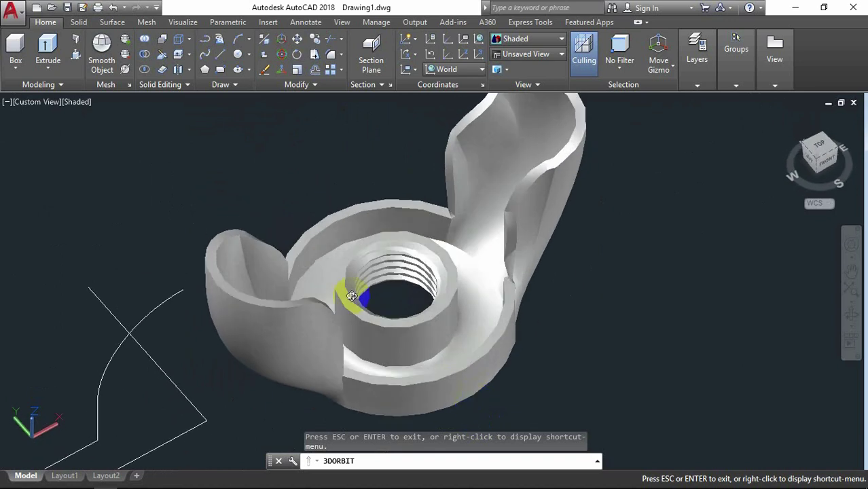
{"action": "mouse_move", "coordinate": [351, 295]}
{"action": "left_mouse_down"}
{"action": "mouse_move", "coordinate": [338, 313]}
{"action": "mouse_move", "coordinate": [349, 266]}
{"action": "mouse_move", "coordinate": [326, 290]}
{"action": "left_mouse_up"}
{"action": "mouse_move", "coordinate": [383, 299]}
{"action": "left_mouse_down"}
{"action": "mouse_move", "coordinate": [397, 296]}
{"action": "mouse_move", "coordinate": [405, 336]}
{"action": "mouse_move", "coordinate": [388, 305]}
{"action": "mouse_move", "coordinate": [397, 304]}
{"action": "mouse_move", "coordinate": [401, 280]}
{"action": "mouse_move", "coordinate": [408, 346]}
{"action": "left_mouse_up"}
{"action": "mouse_move", "coordinate": [408, 338]}
{"action": "left_mouse_down"}
{"action": "mouse_move", "coordinate": [390, 307]}
{"action": "mouse_move", "coordinate": [405, 309]}
{"action": "left_mouse_up"}
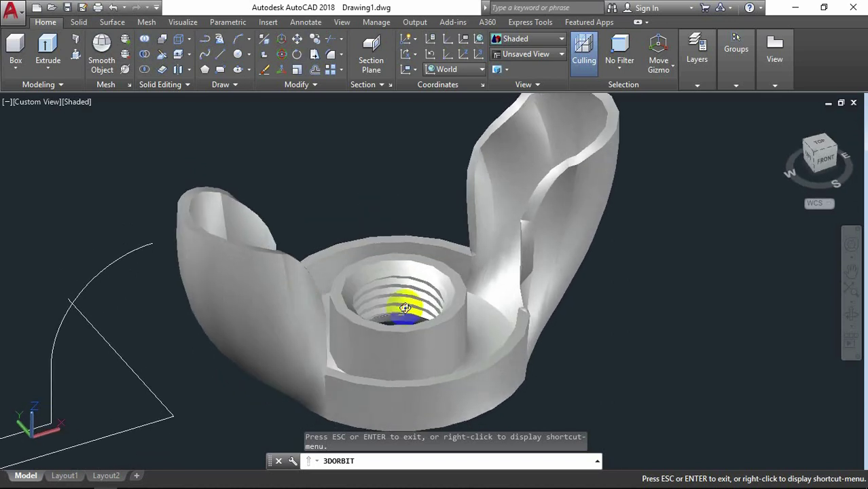
{"action": "mouse_move", "coordinate": [287, 300]}
{"action": "left_mouse_down"}
{"action": "mouse_move", "coordinate": [269, 320]}
{"action": "mouse_move", "coordinate": [291, 329]}
{"action": "mouse_move", "coordinate": [300, 283]}
{"action": "mouse_move", "coordinate": [281, 287]}
{"action": "mouse_move", "coordinate": [274, 321]}
{"action": "mouse_move", "coordinate": [345, 317]}
{"action": "left_mouse_up"}
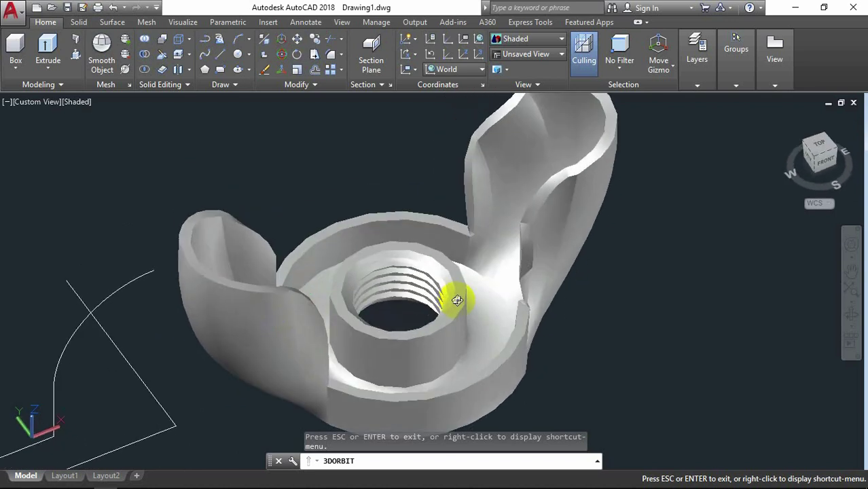
{"action": "mouse_move", "coordinate": [511, 284]}
{"action": "left_mouse_down"}
{"action": "mouse_move", "coordinate": [484, 273]}
{"action": "mouse_move", "coordinate": [477, 234]}
{"action": "mouse_move", "coordinate": [479, 264]}
{"action": "mouse_move", "coordinate": [471, 252]}
{"action": "mouse_move", "coordinate": [455, 280]}
{"action": "left_mouse_up"}
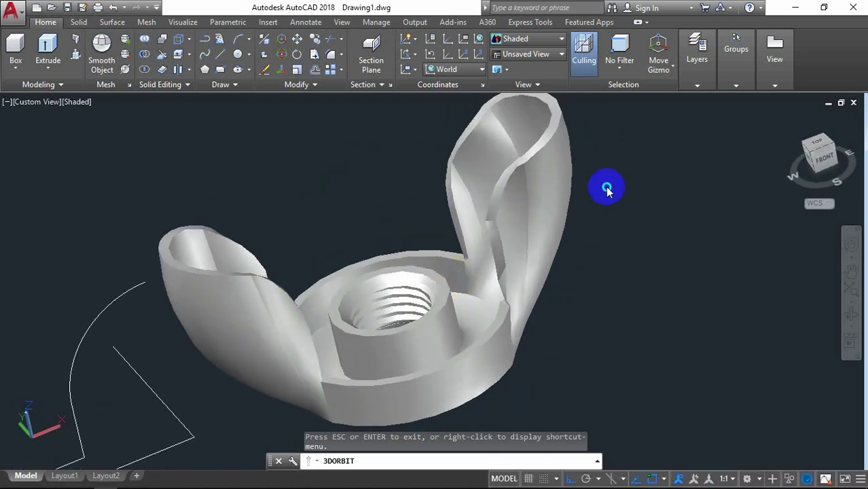